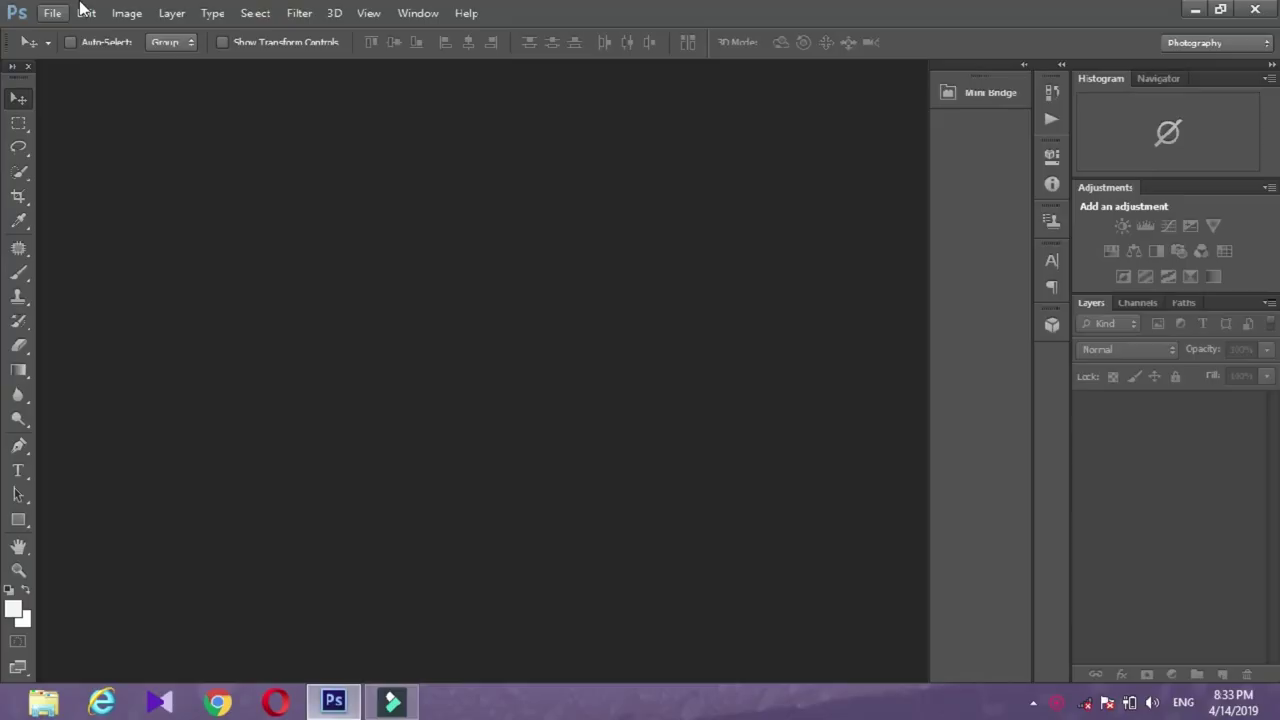
Open the hqdefault face photo.
{"action": "left_click", "coordinate": [51, 13]}
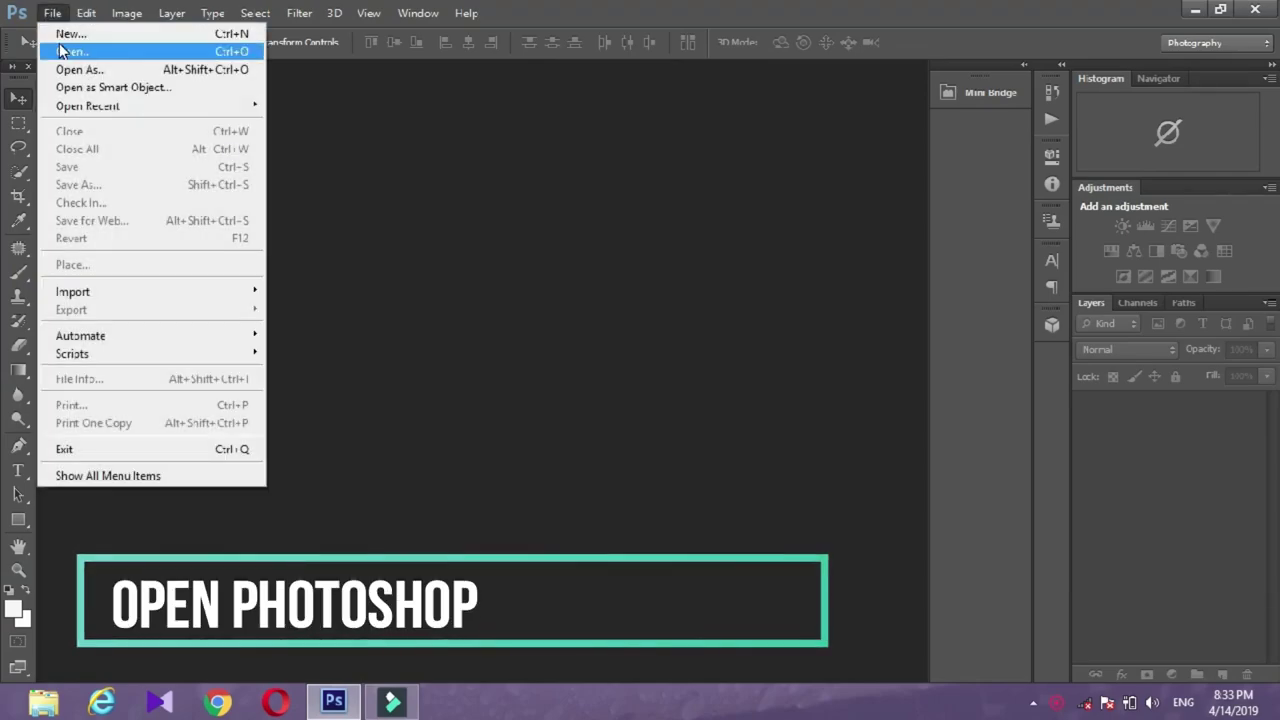
{"action": "left_click", "coordinate": [60, 50]}
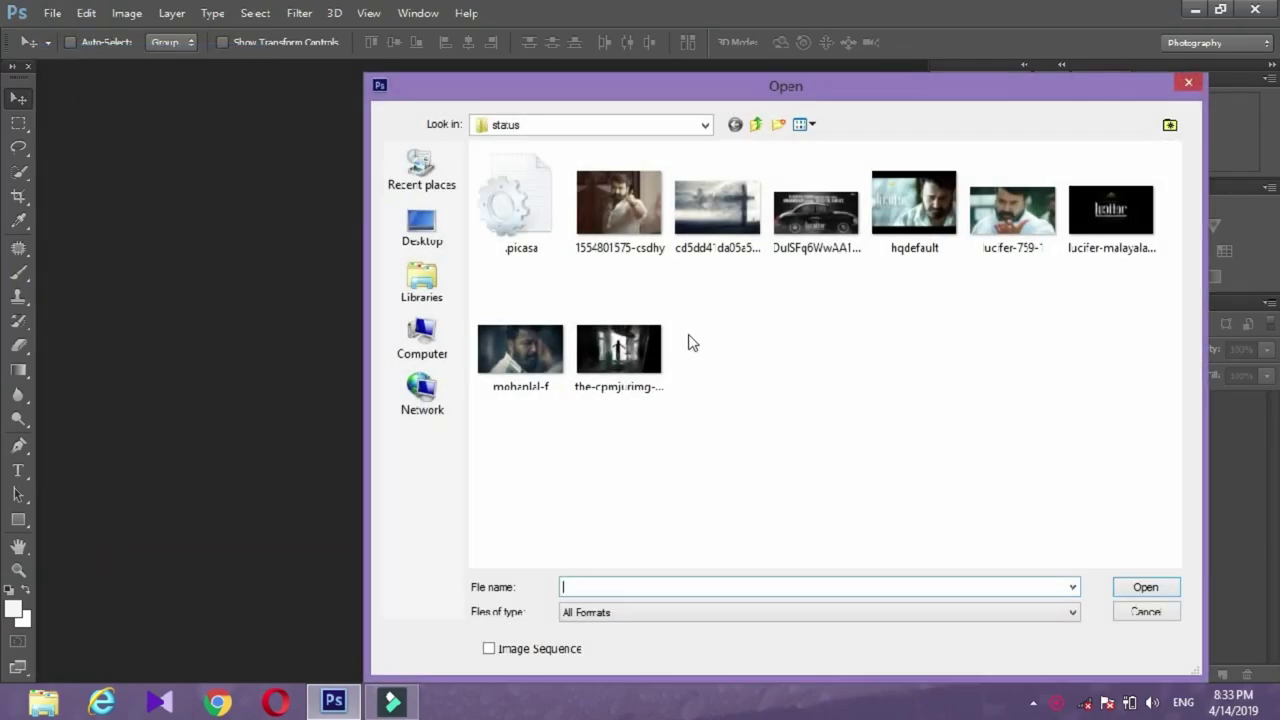
{"action": "double_click", "coordinate": [914, 212]}
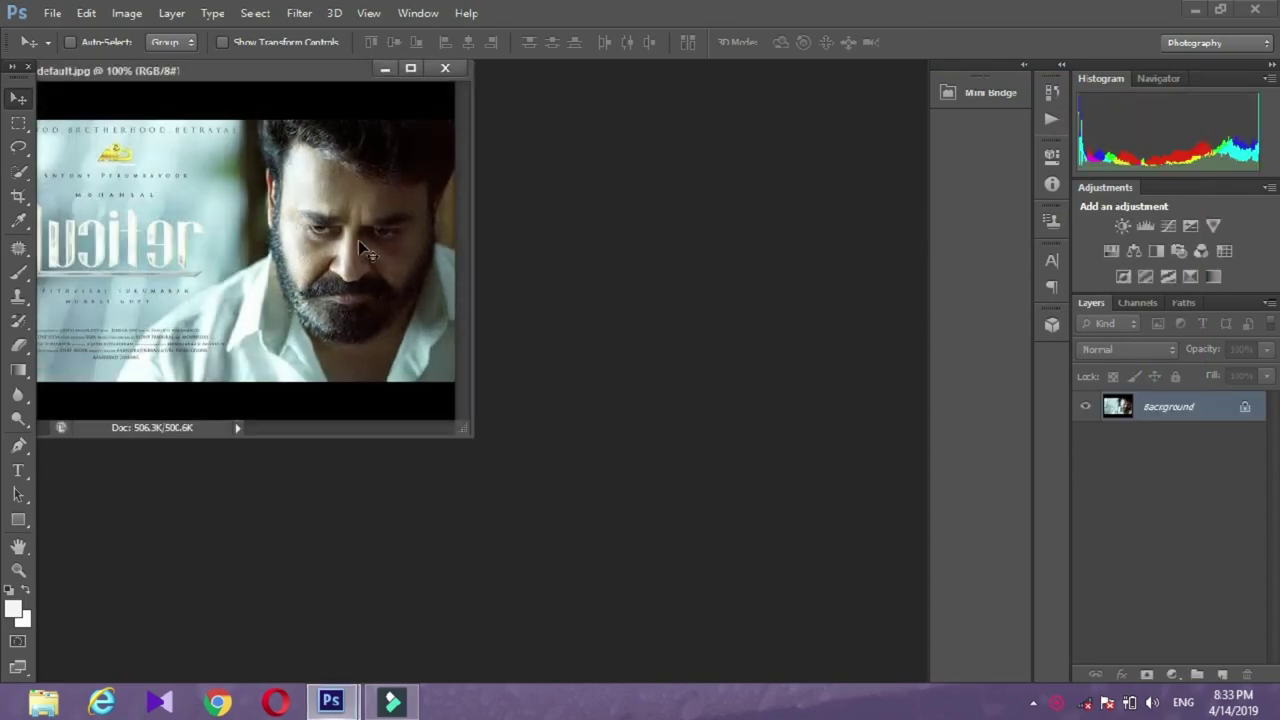
{"action": "left_click", "coordinate": [47, 11]}
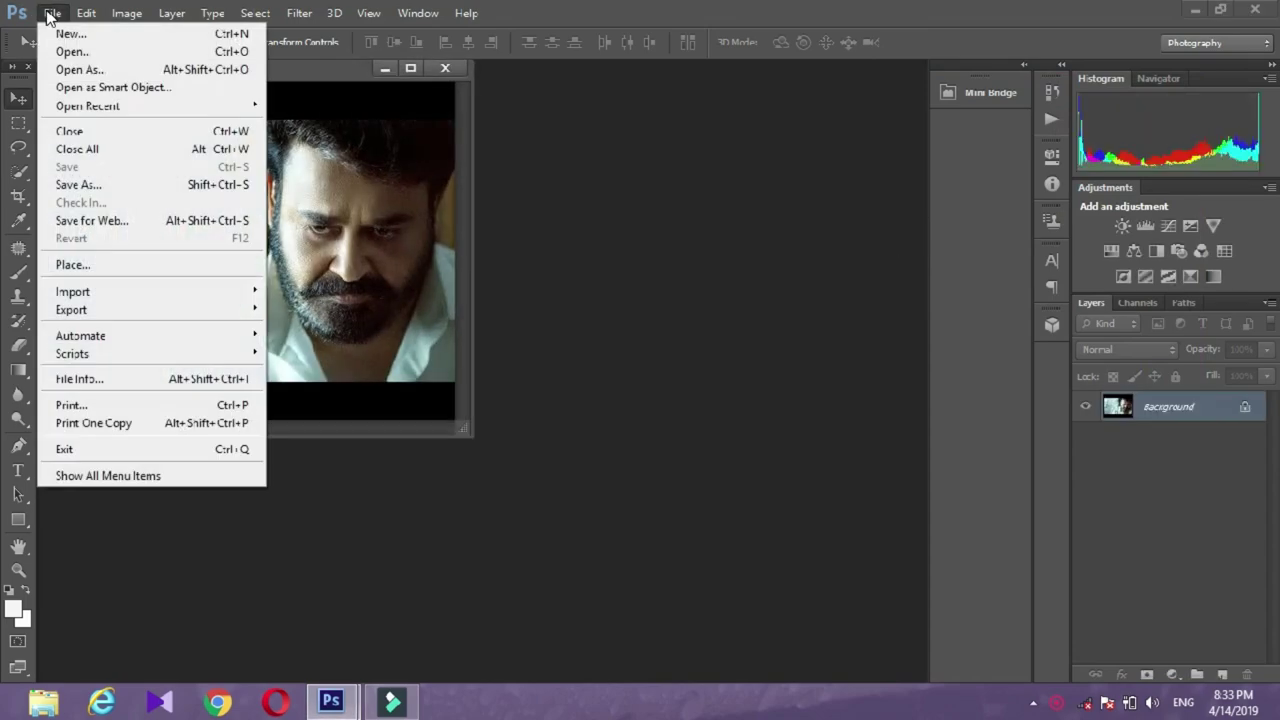
{"action": "left_click", "coordinate": [407, 207]}
Open the dispersed cross landscape, convert its background to Layer 0 and add an empty Layer 1.
{"action": "key", "text": "ctrl+o"}
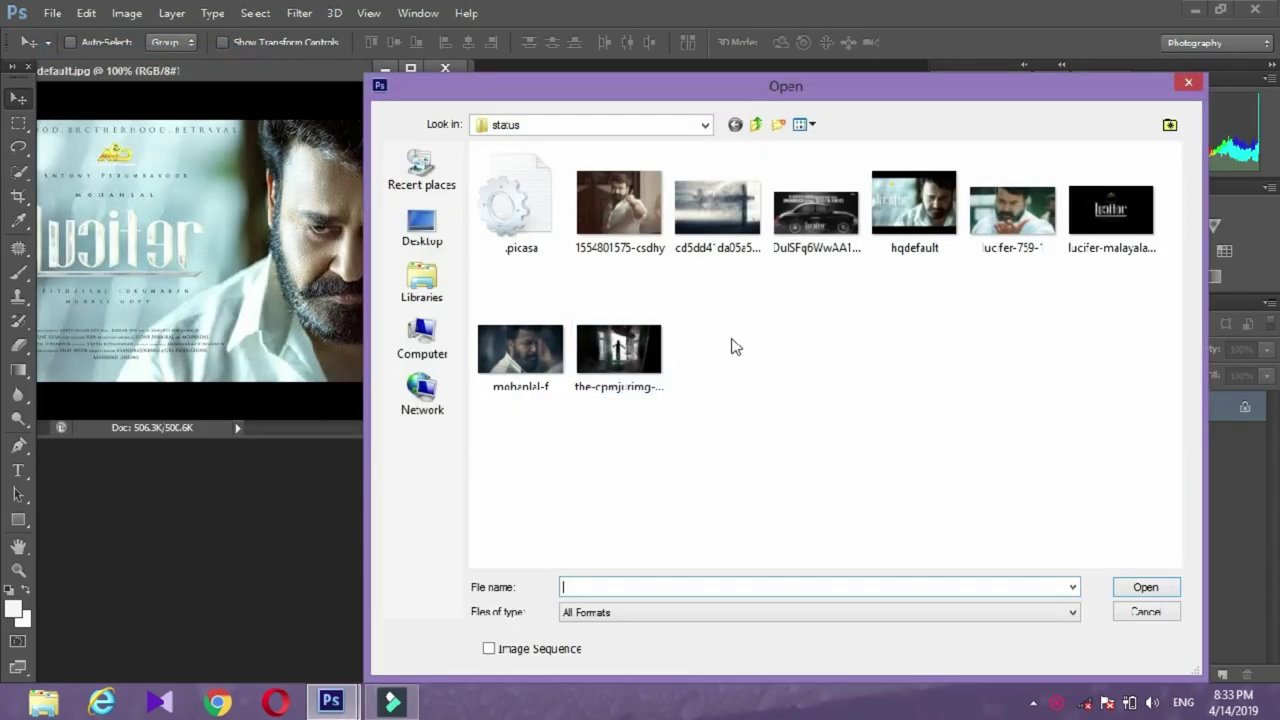
{"action": "double_click", "coordinate": [745, 222]}
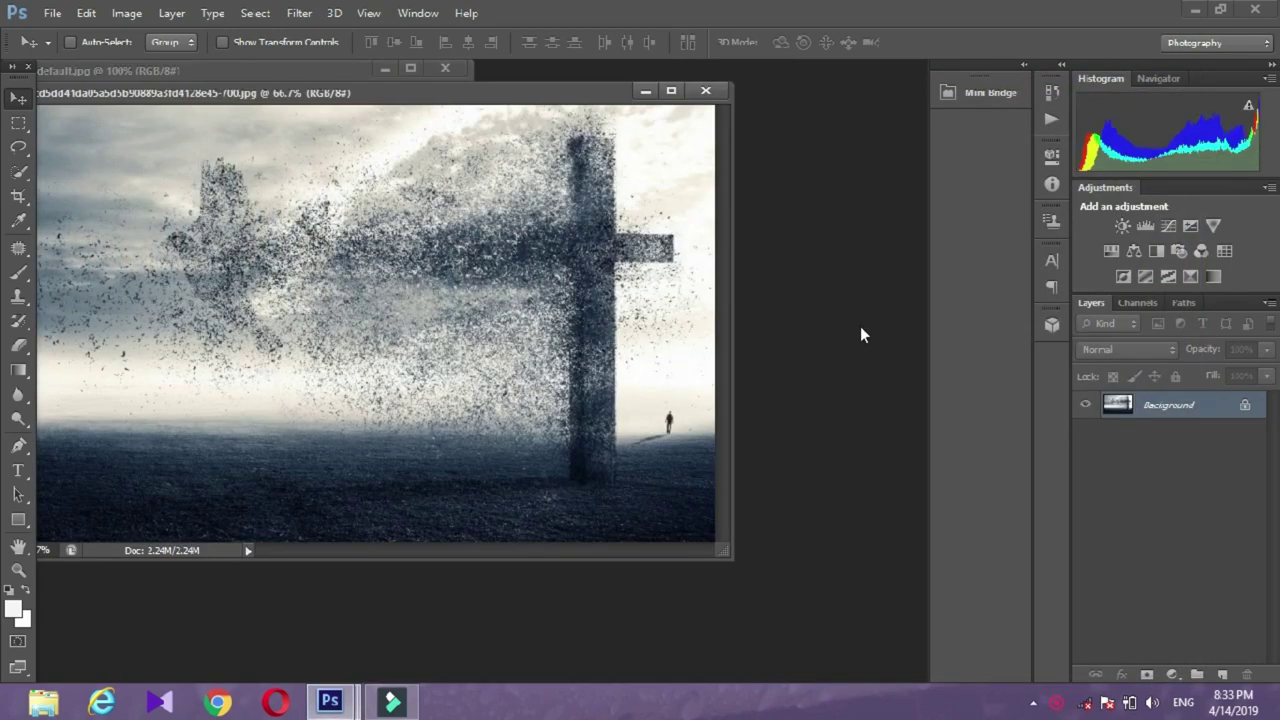
{"action": "double_click", "coordinate": [1248, 411]}
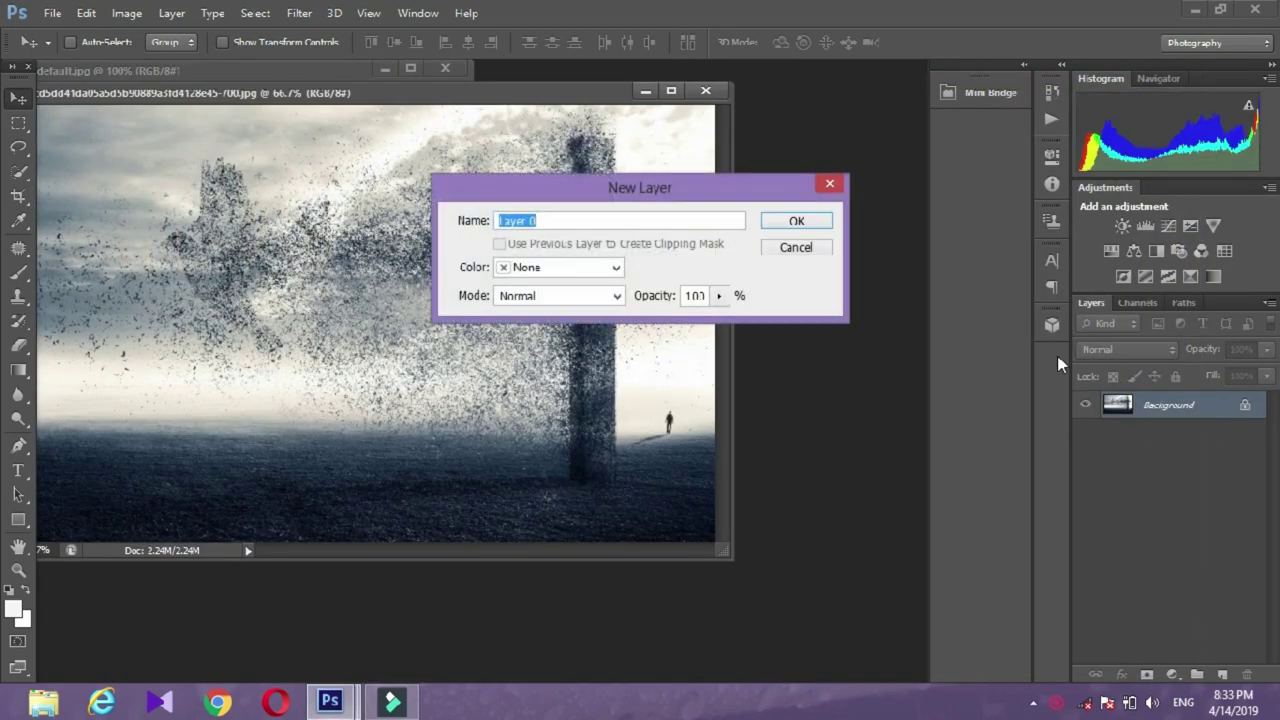
{"action": "left_click", "coordinate": [820, 224]}
{"action": "left_click", "coordinate": [1221, 676]}
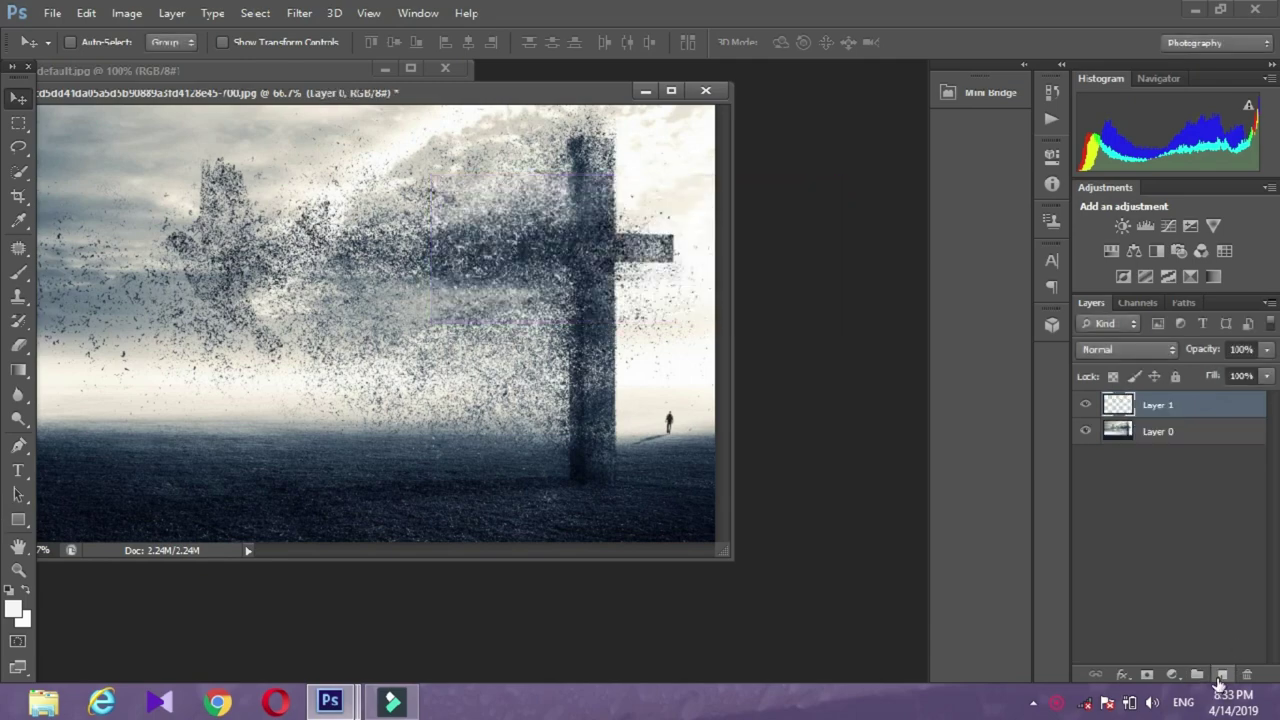
{"action": "mouse_move", "coordinate": [352, 105]}
{"action": "left_mouse_down"}
{"action": "mouse_move", "coordinate": [562, 198]}
{"action": "mouse_move", "coordinate": [512, 213]}
{"action": "left_mouse_up"}
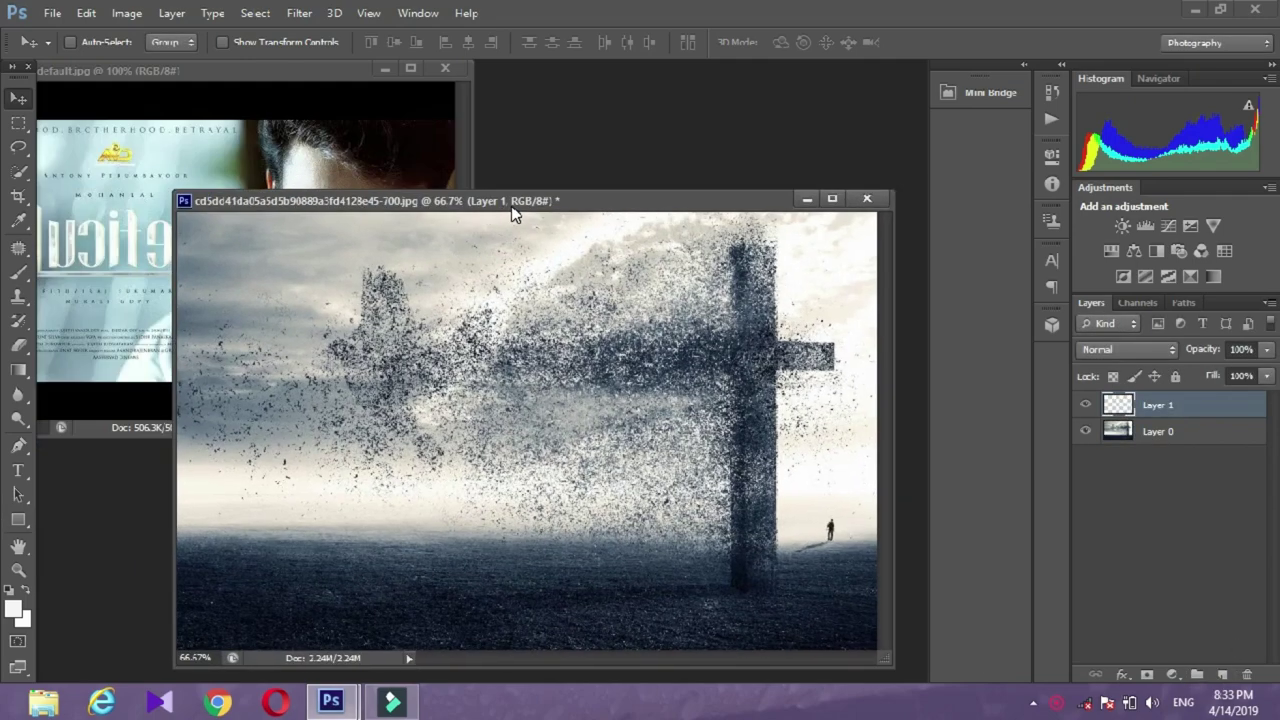
{"action": "left_click", "coordinate": [325, 110]}
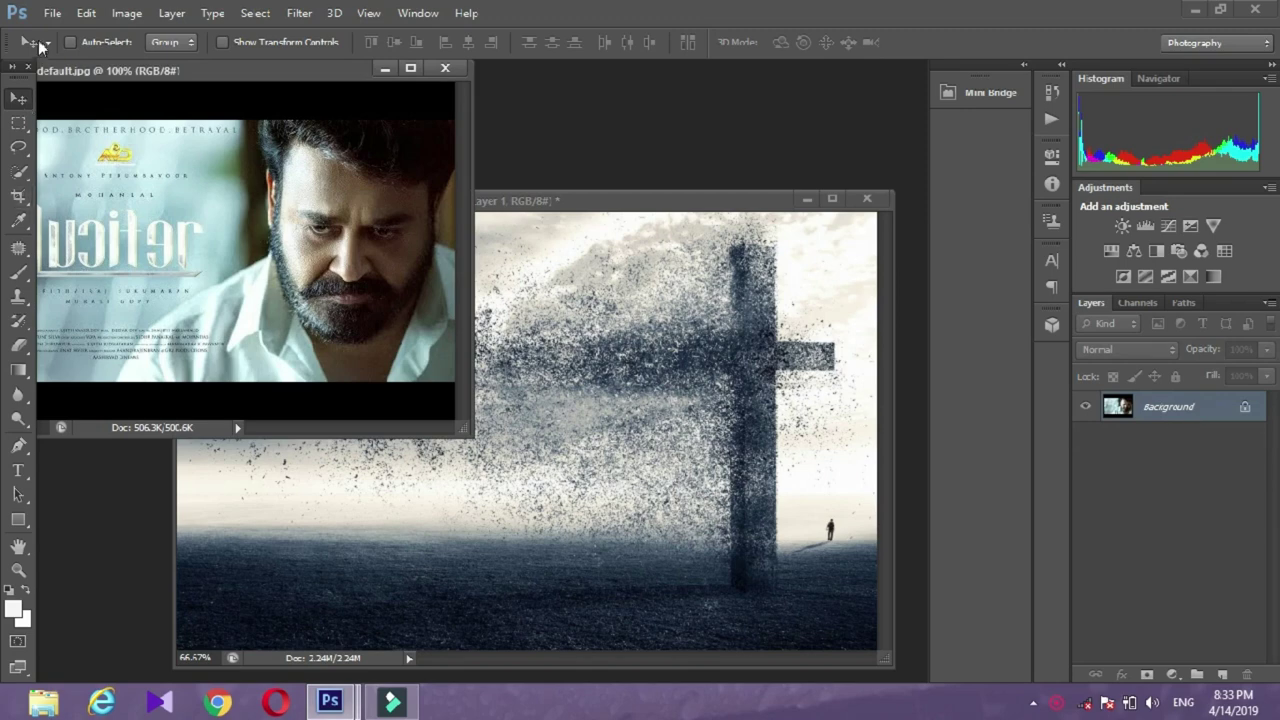
{"action": "left_click", "coordinate": [20, 124]}
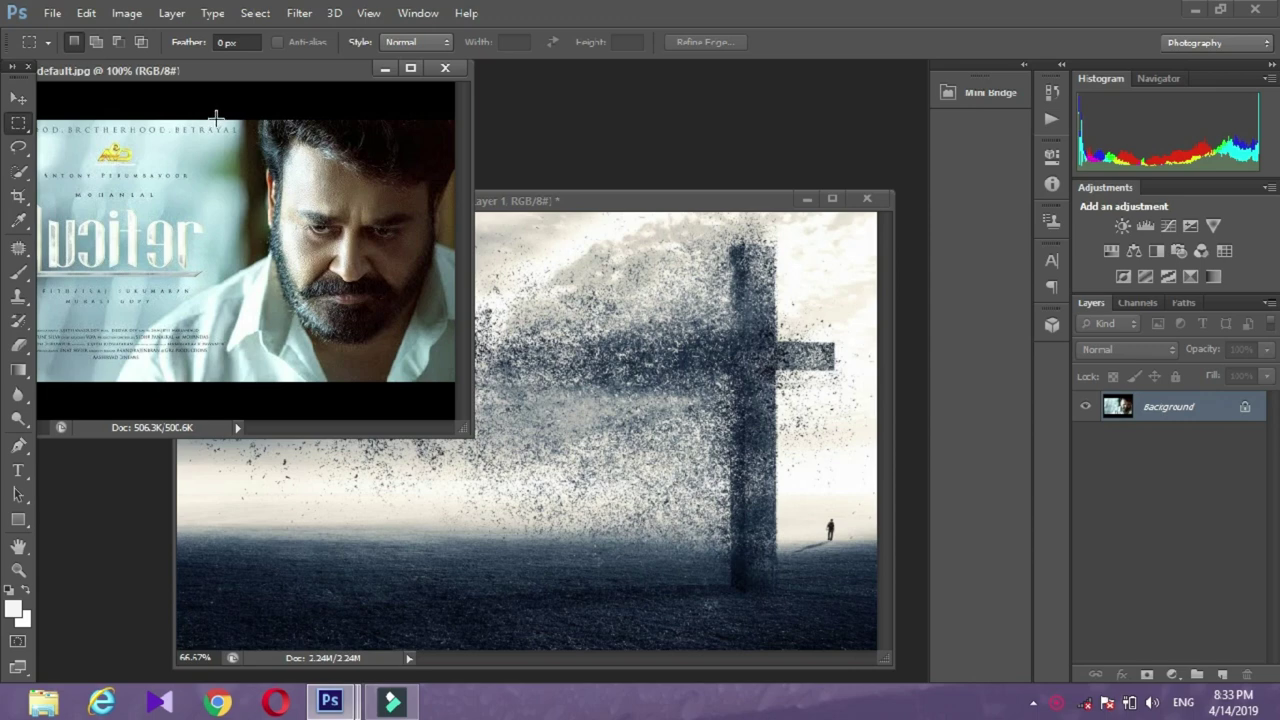
Copy a rectangular crop of the face into the cross landscape as Layer 1 and hide Layer 0.
{"action": "left_click_drag", "start_coordinate": [233, 119], "coordinate": [455, 352]}
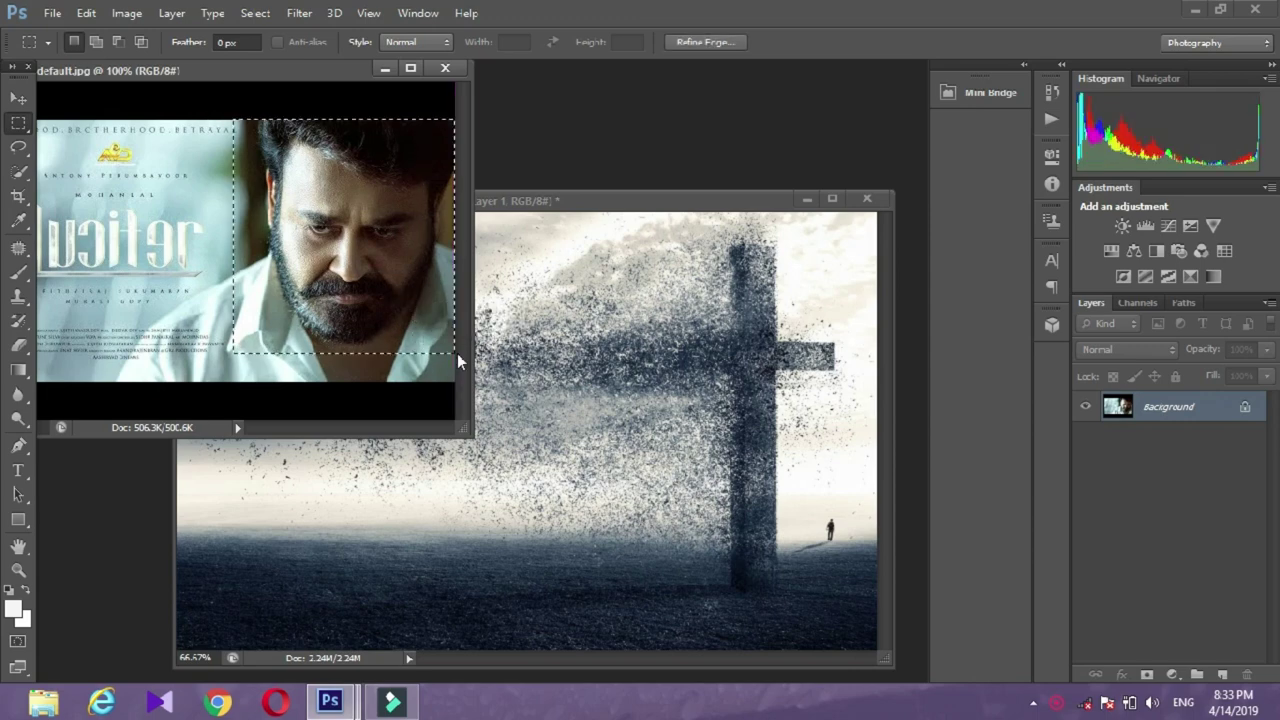
{"action": "left_click", "coordinate": [18, 98]}
{"action": "mouse_move", "coordinate": [355, 345]}
{"action": "left_mouse_down"}
{"action": "mouse_move", "coordinate": [614, 483]}
{"action": "mouse_move", "coordinate": [601, 482]}
{"action": "left_mouse_up"}
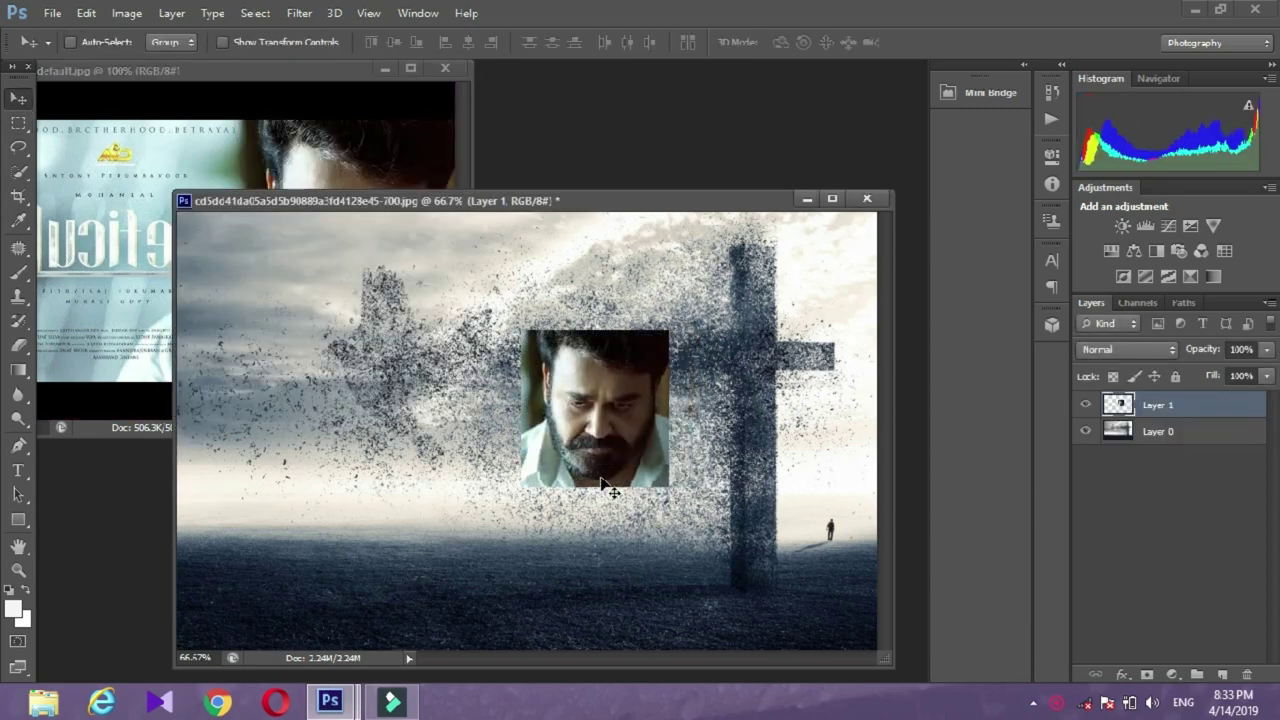
{"action": "left_click", "coordinate": [1085, 431]}
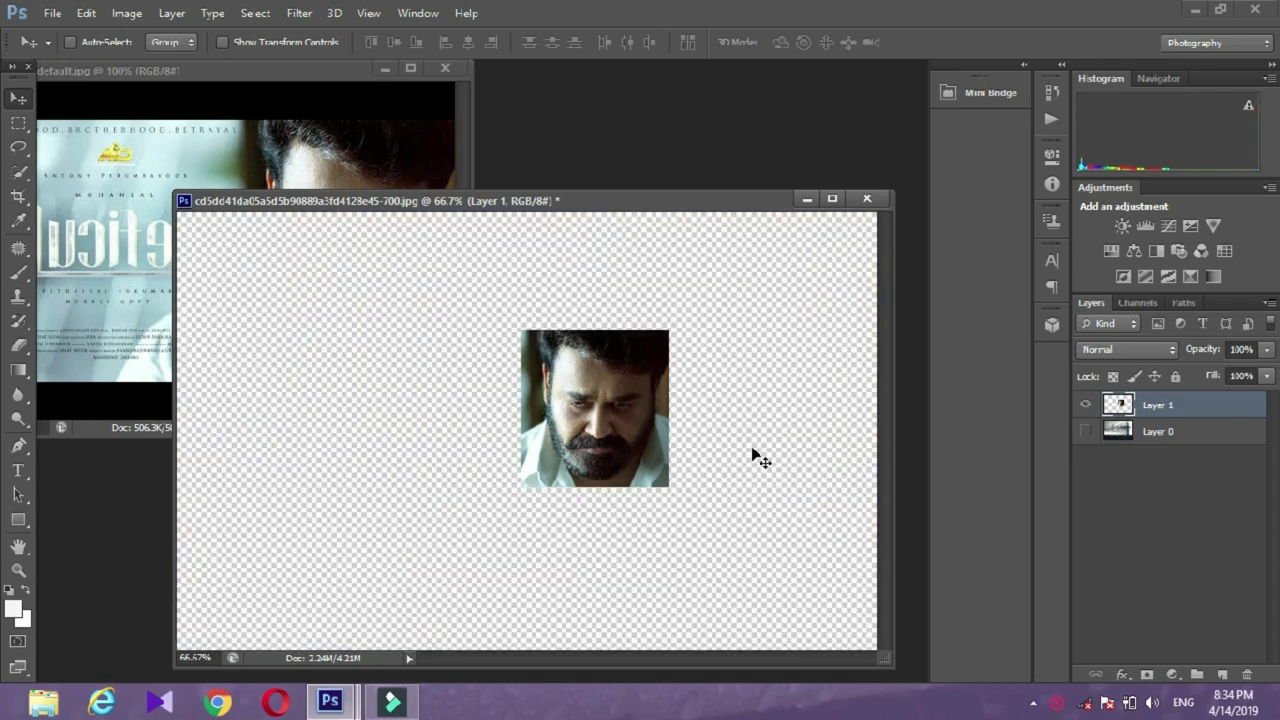
Delete the background strips along the face's left, right and lower-right edges with Quick Selection.
{"action": "left_click", "coordinate": [19, 171]}
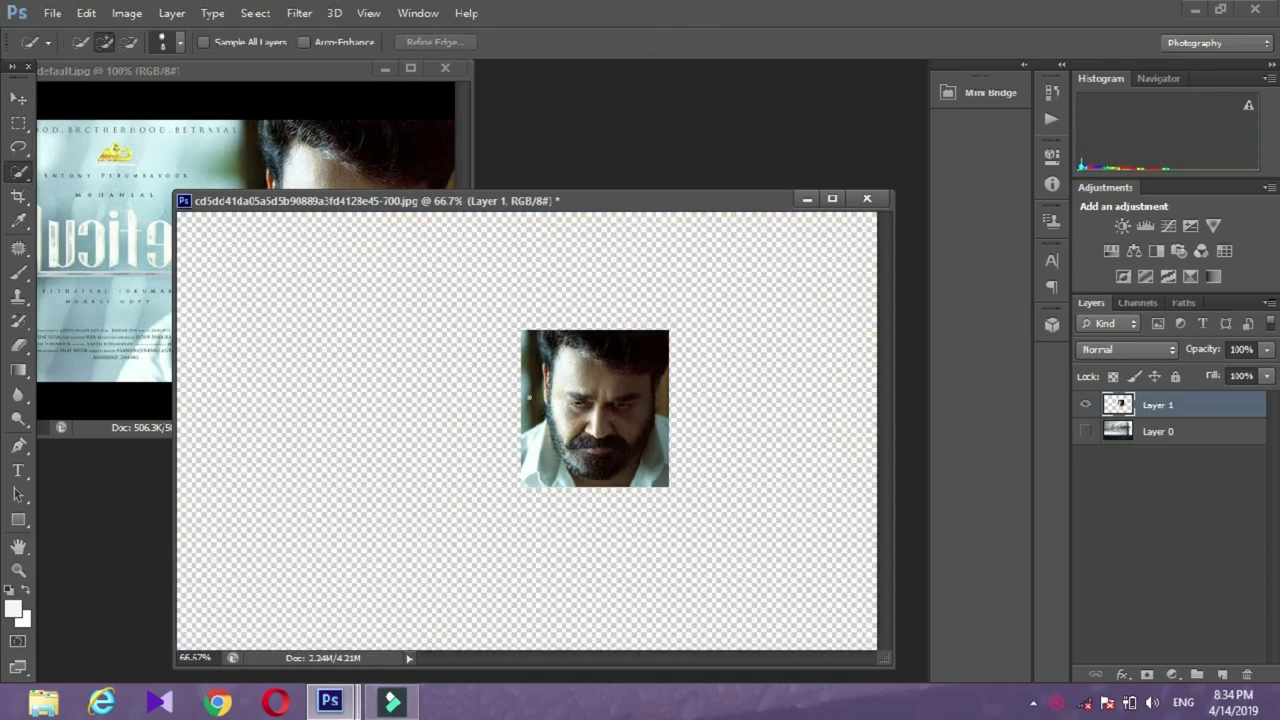
{"action": "left_click", "coordinate": [535, 413]}
{"action": "key", "text": "Delete"}
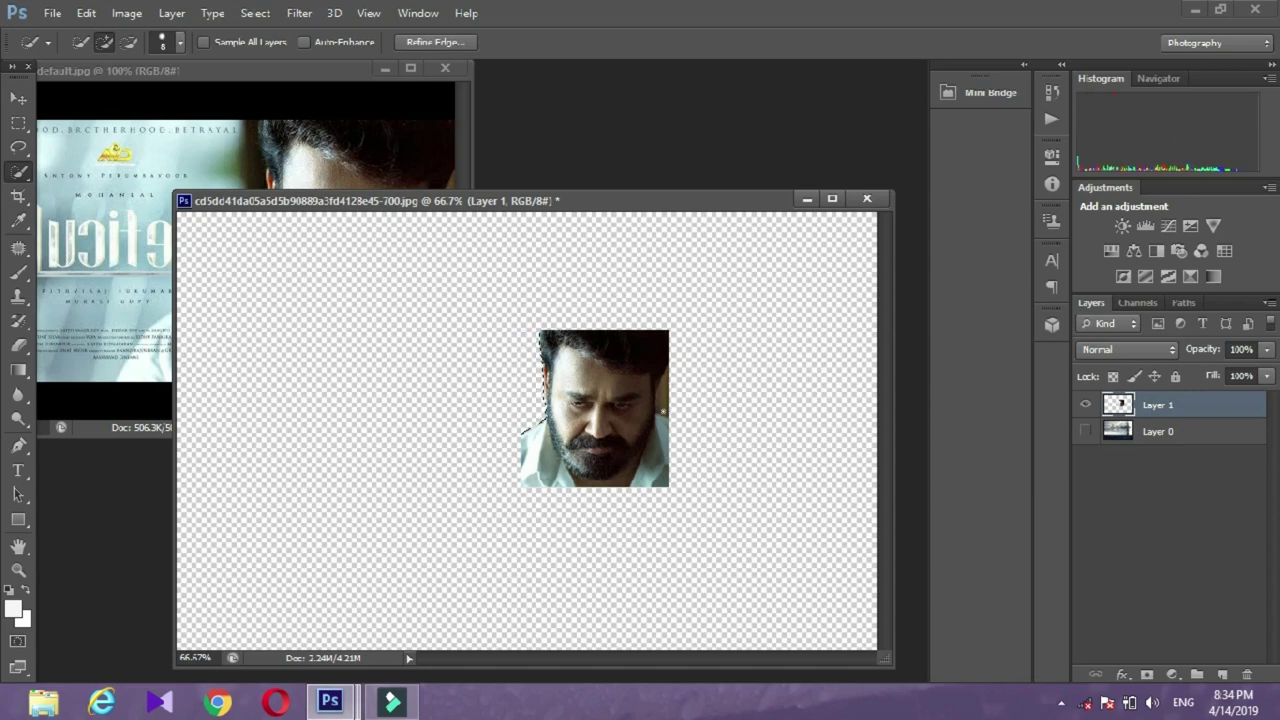
{"action": "key", "text": "Delete"}
{"action": "left_click", "coordinate": [650, 503]}
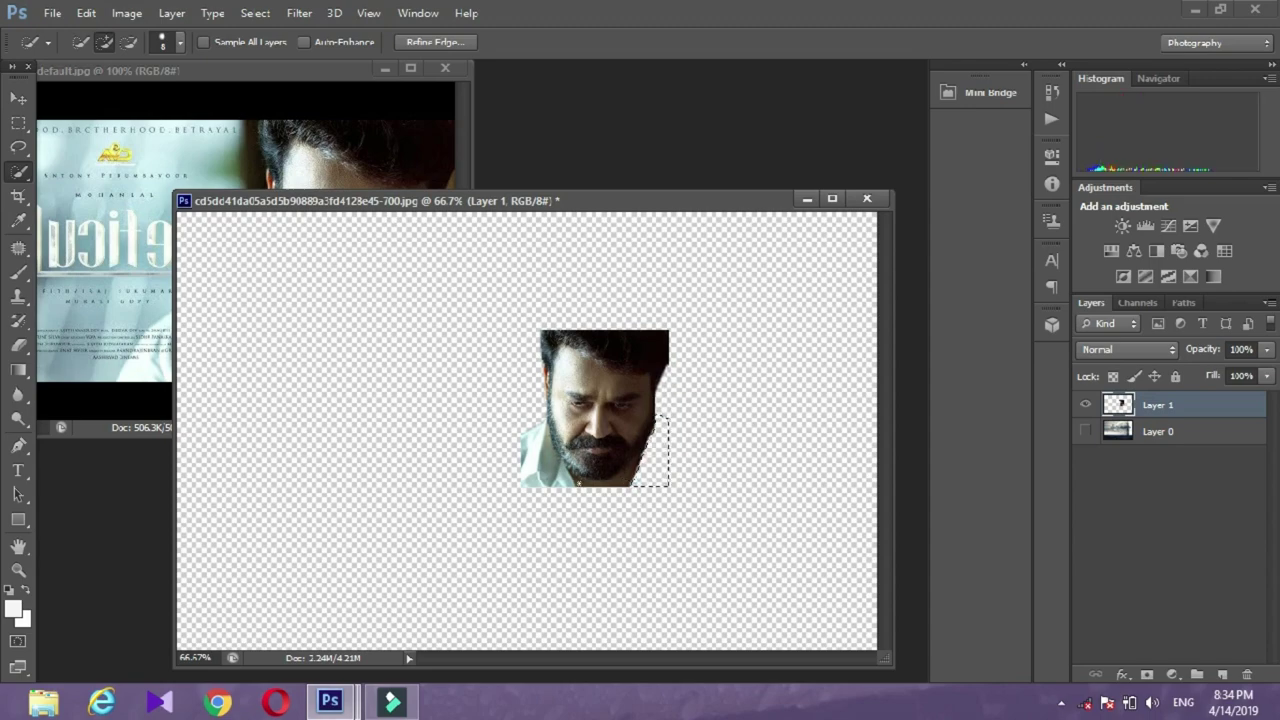
{"action": "key", "text": "Delete"}
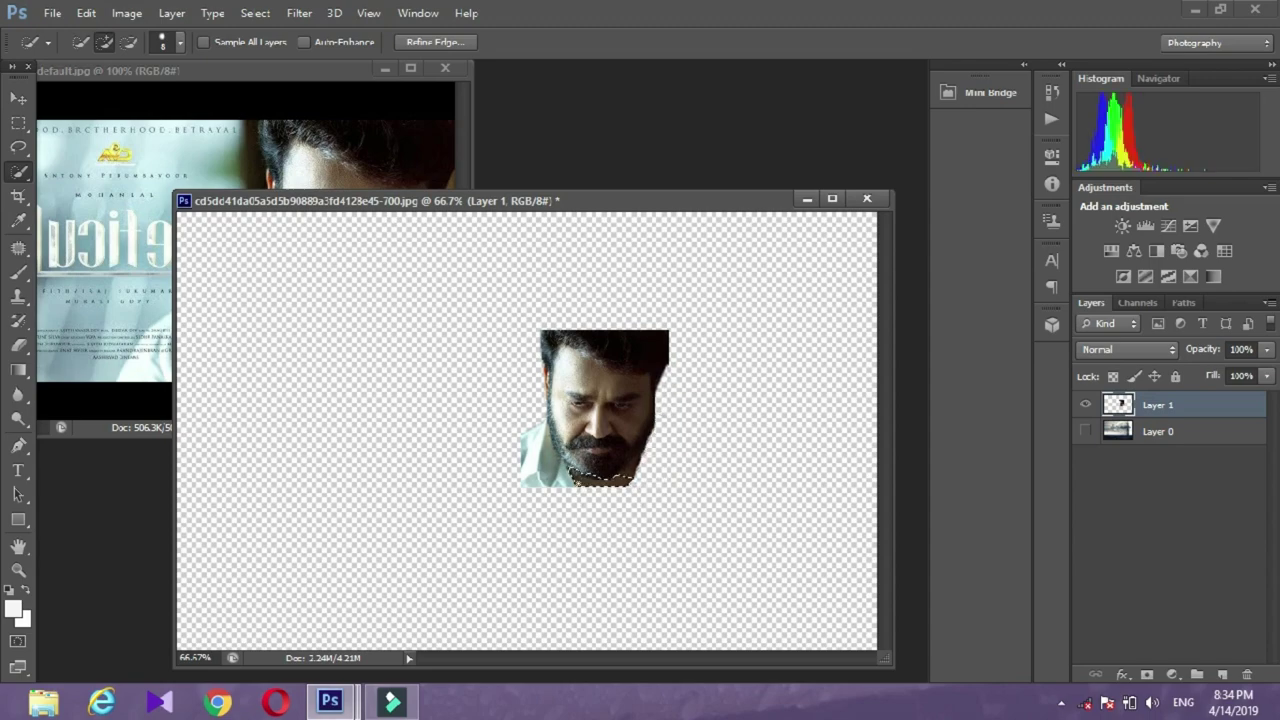
Trim the selection around the chin and jaw and clear that area.
{"action": "scroll", "coordinate": [582, 458], "scroll_direction": "up", "scroll_amount": 1}
{"action": "scroll", "coordinate": [582, 458], "scroll_direction": "up", "scroll_amount": 1}
{"action": "scroll", "coordinate": [582, 458], "scroll_direction": "up", "scroll_amount": 1}
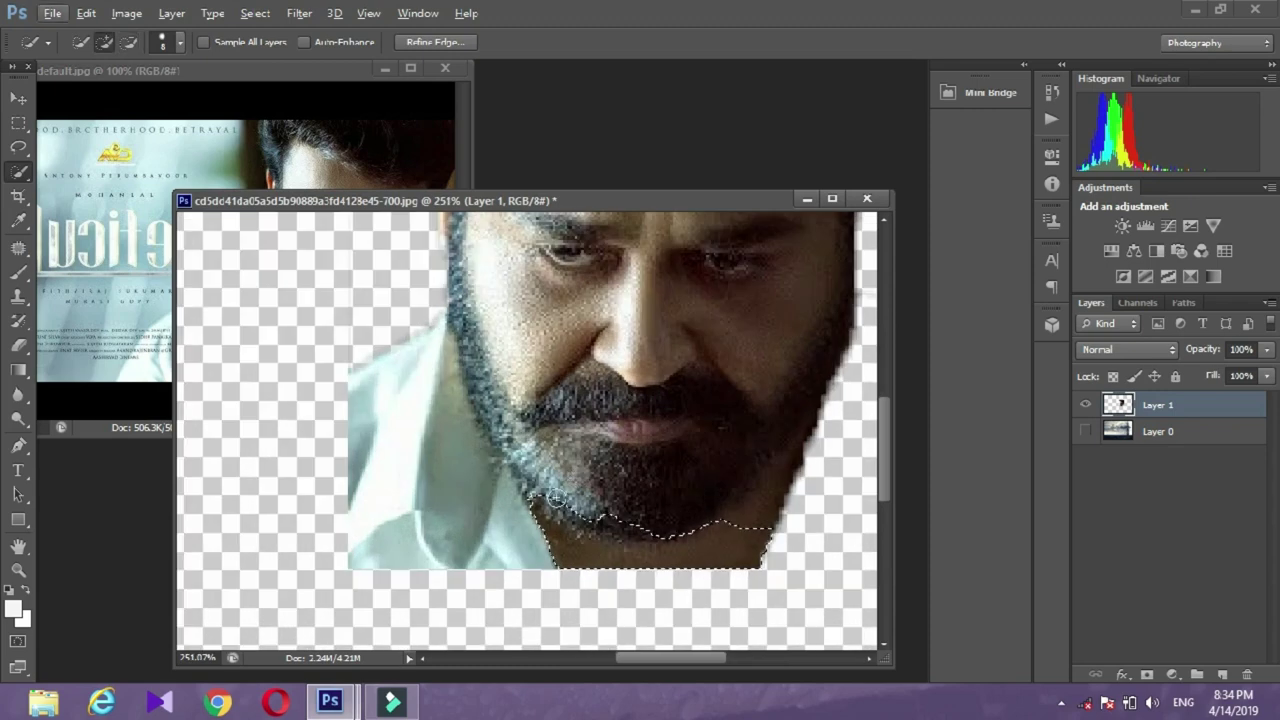
{"action": "key", "text": "alt"}
{"action": "left_click_drag", "start_coordinate": [528, 496], "coordinate": [560, 515]}
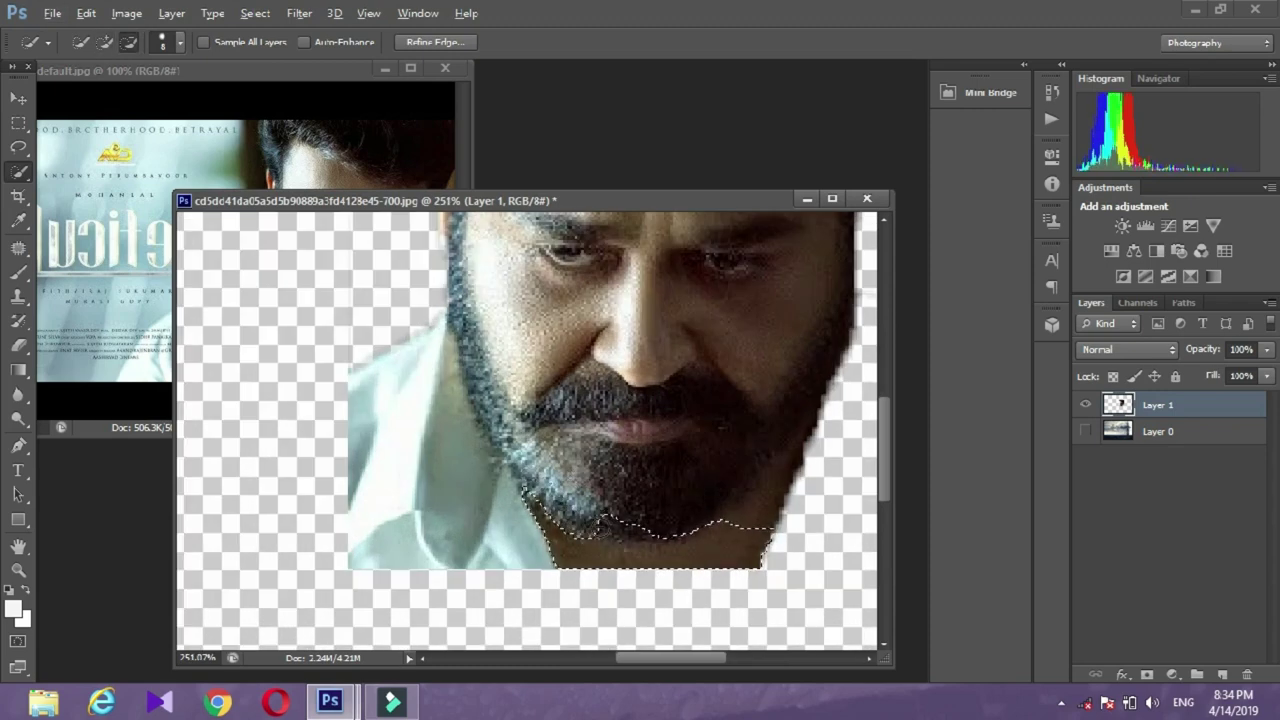
{"action": "left_click_drag", "start_coordinate": [665, 530], "coordinate": [690, 522]}
{"action": "key", "text": "alt+BackSpace"}
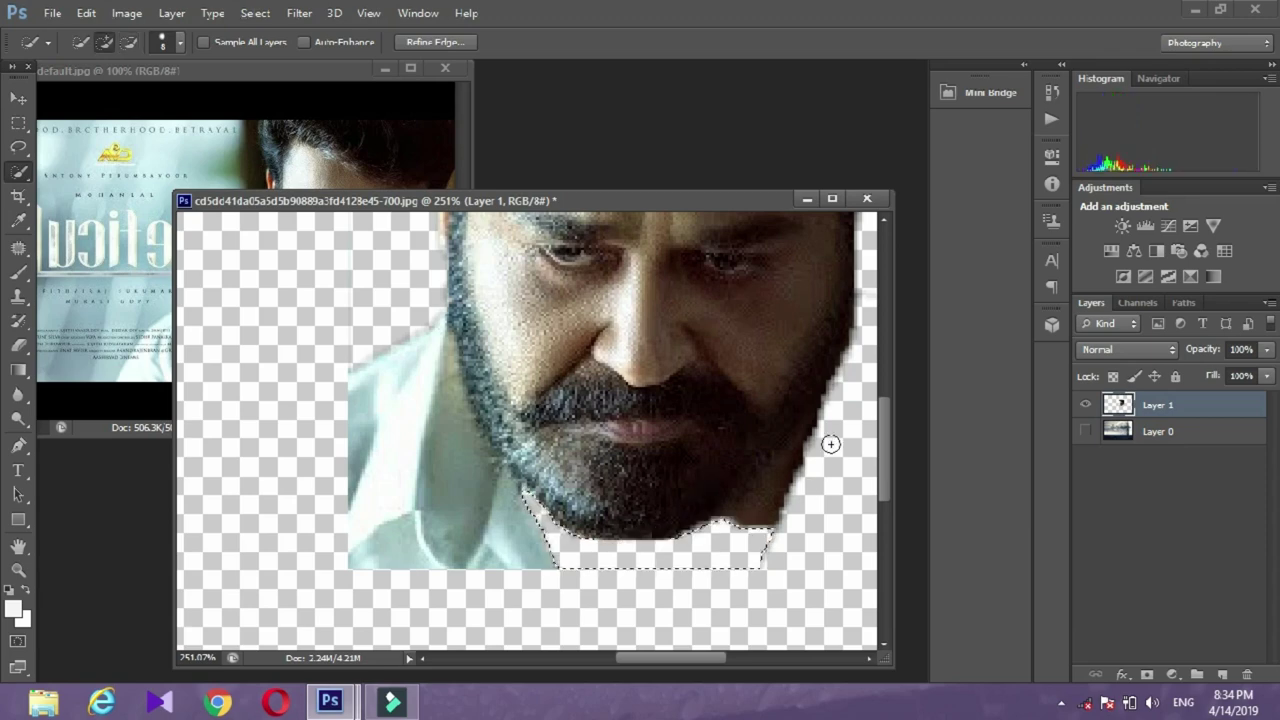
{"action": "left_click_drag", "start_coordinate": [778, 487], "coordinate": [771, 471]}
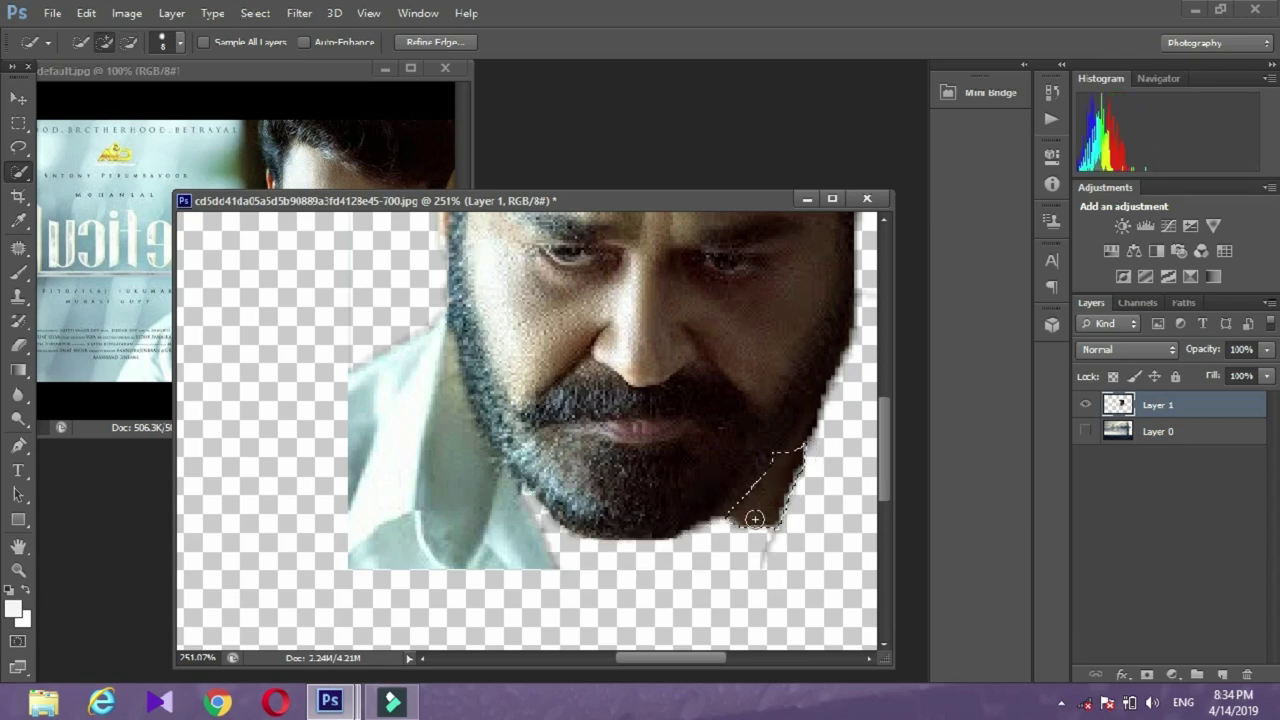
{"action": "key", "text": "Delete"}
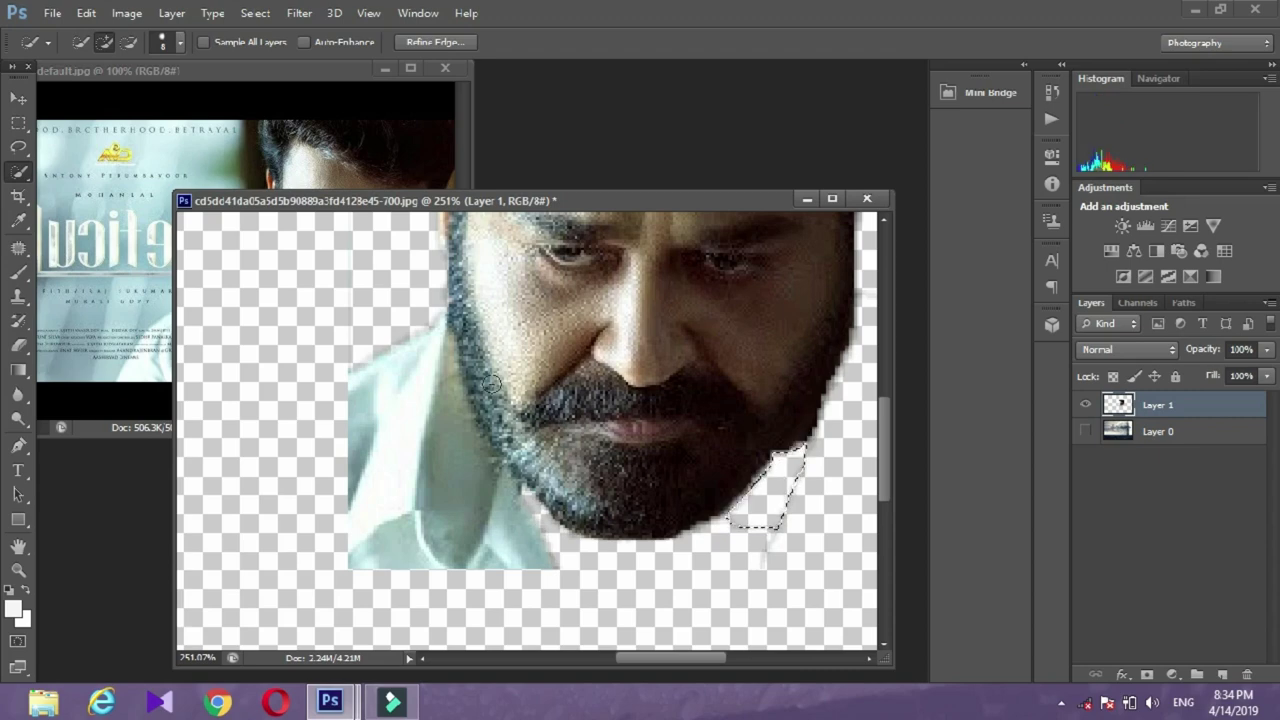
Delete the shirt below the beard and the light-blue patch, then deselect.
{"action": "left_click_drag", "start_coordinate": [478, 513], "coordinate": [523, 537]}
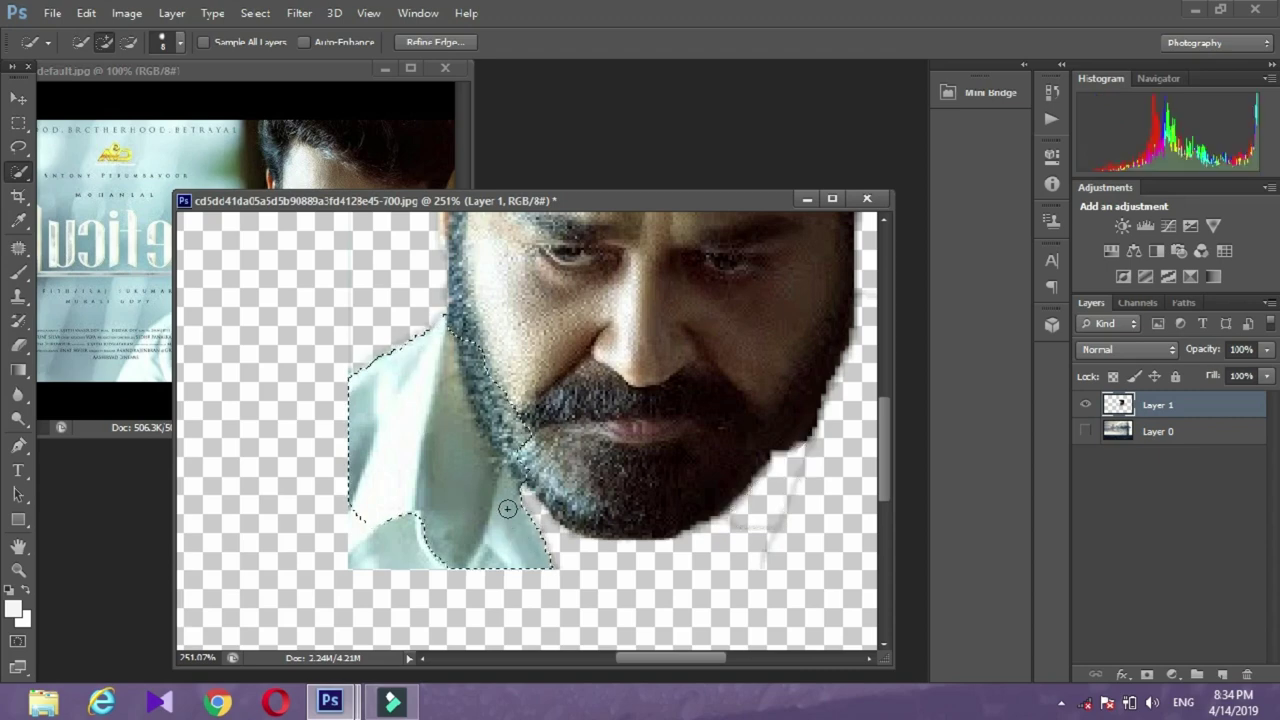
{"action": "left_click_drag", "start_coordinate": [474, 352], "coordinate": [469, 326]}
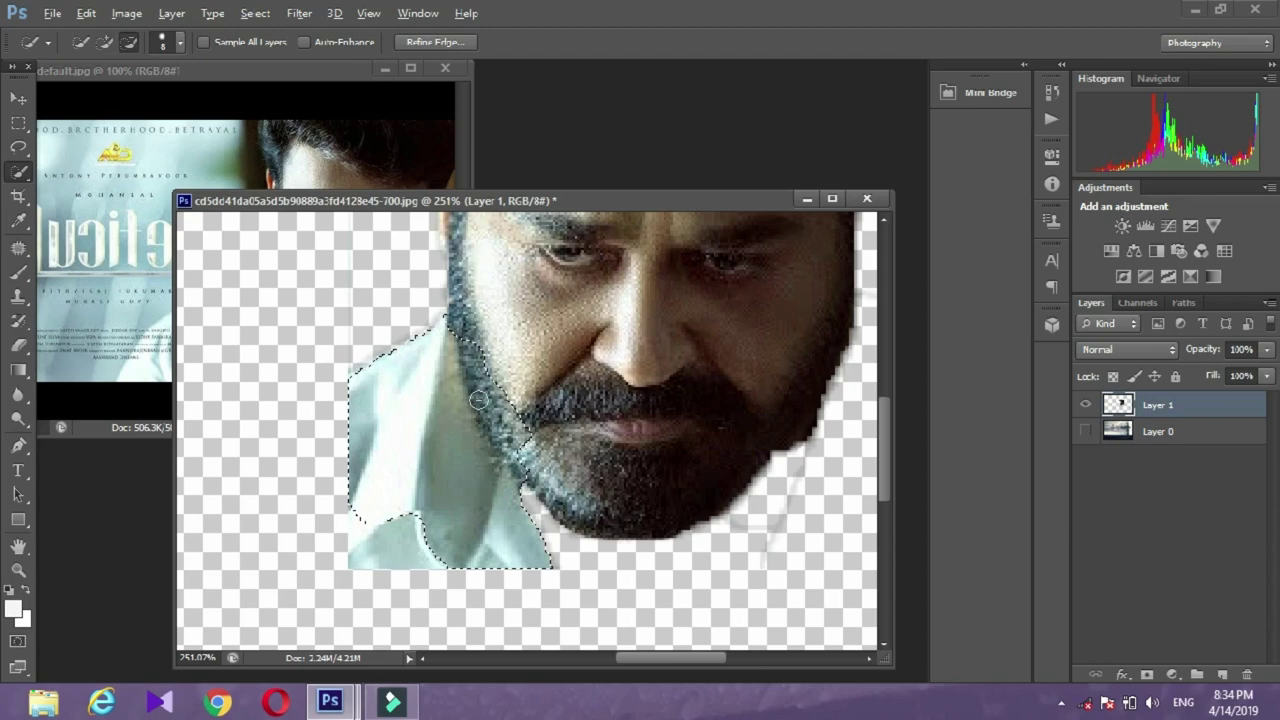
{"action": "mouse_move", "coordinate": [478, 400]}
{"action": "left_mouse_down"}
{"action": "mouse_move", "coordinate": [496, 404]}
{"action": "mouse_move", "coordinate": [485, 355]}
{"action": "left_mouse_up"}
{"action": "key", "text": "Delete"}
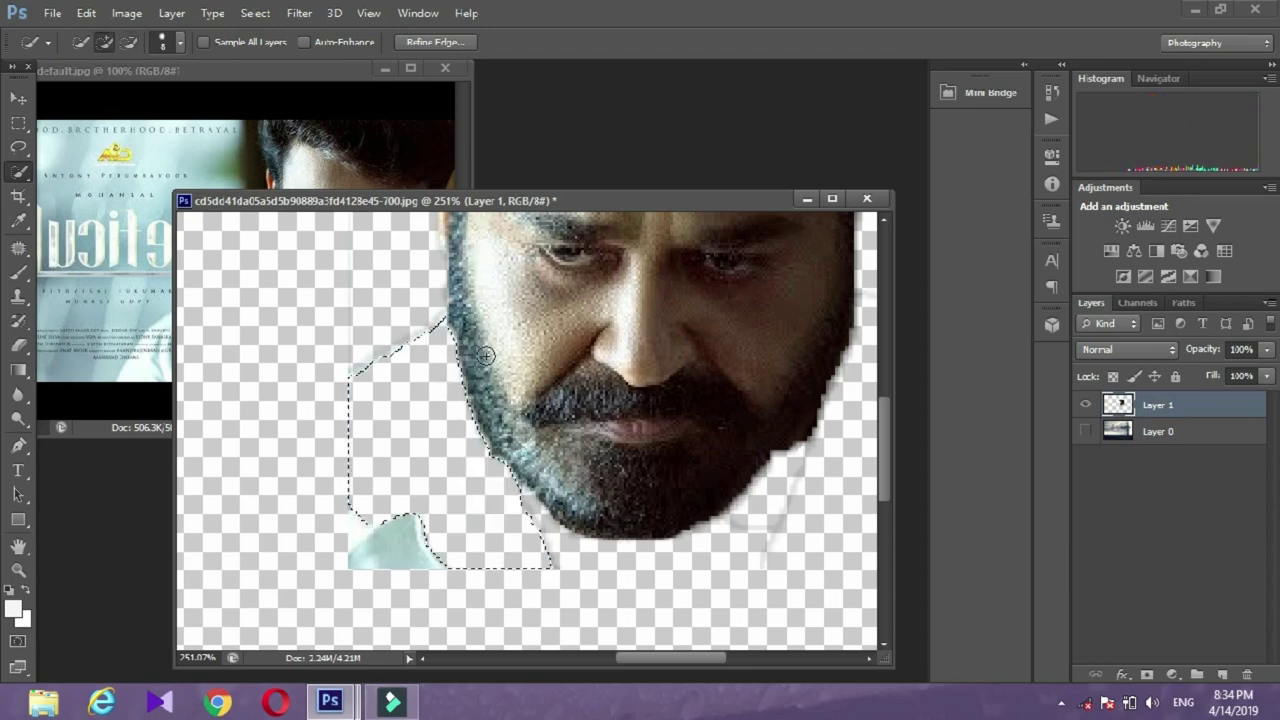
{"action": "left_click_drag", "start_coordinate": [423, 575], "coordinate": [349, 561]}
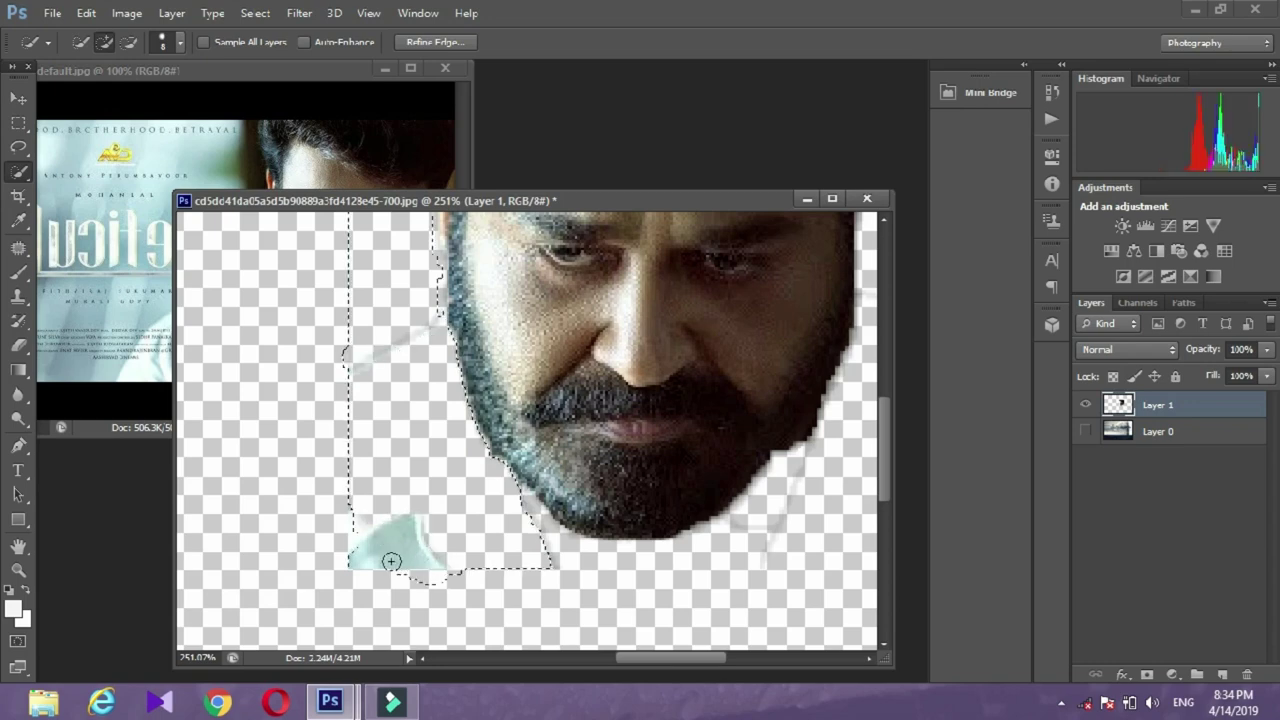
{"action": "key", "text": "Delete"}
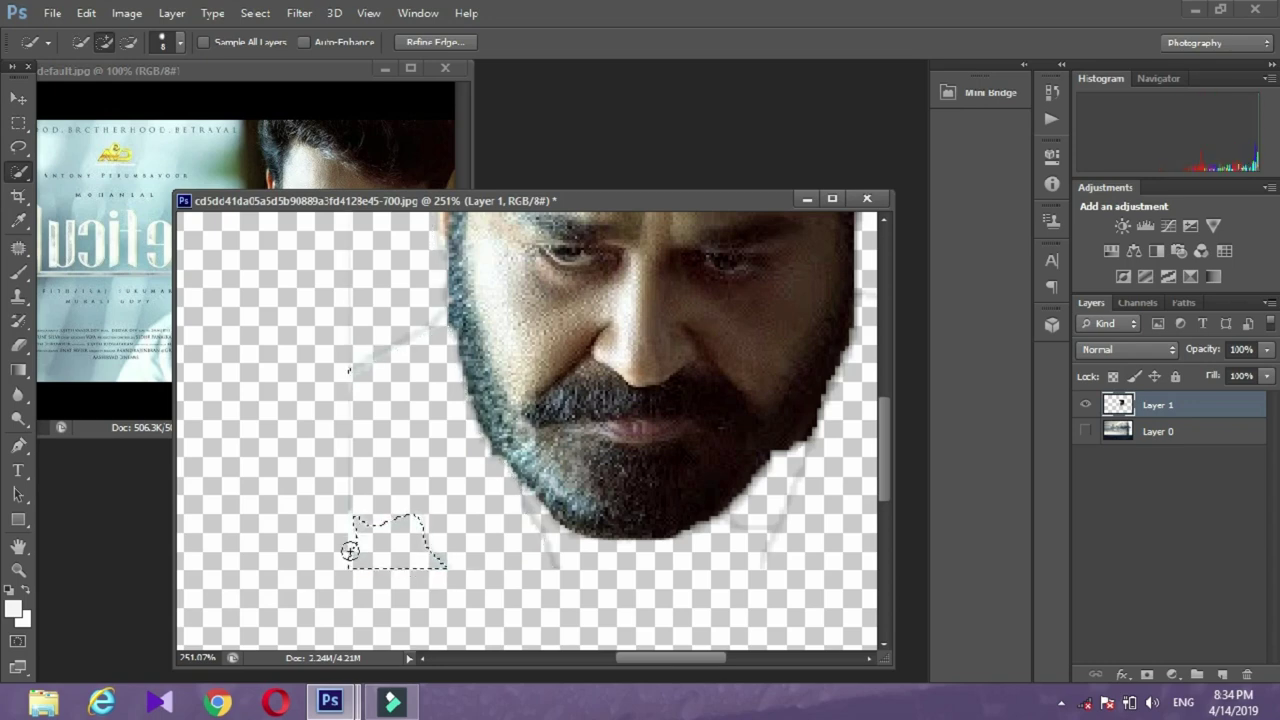
{"action": "scroll", "coordinate": [349, 550], "scroll_direction": "down", "scroll_amount": 5}
{"action": "key", "text": "ctrl+d"}
{"action": "key", "text": "l"}
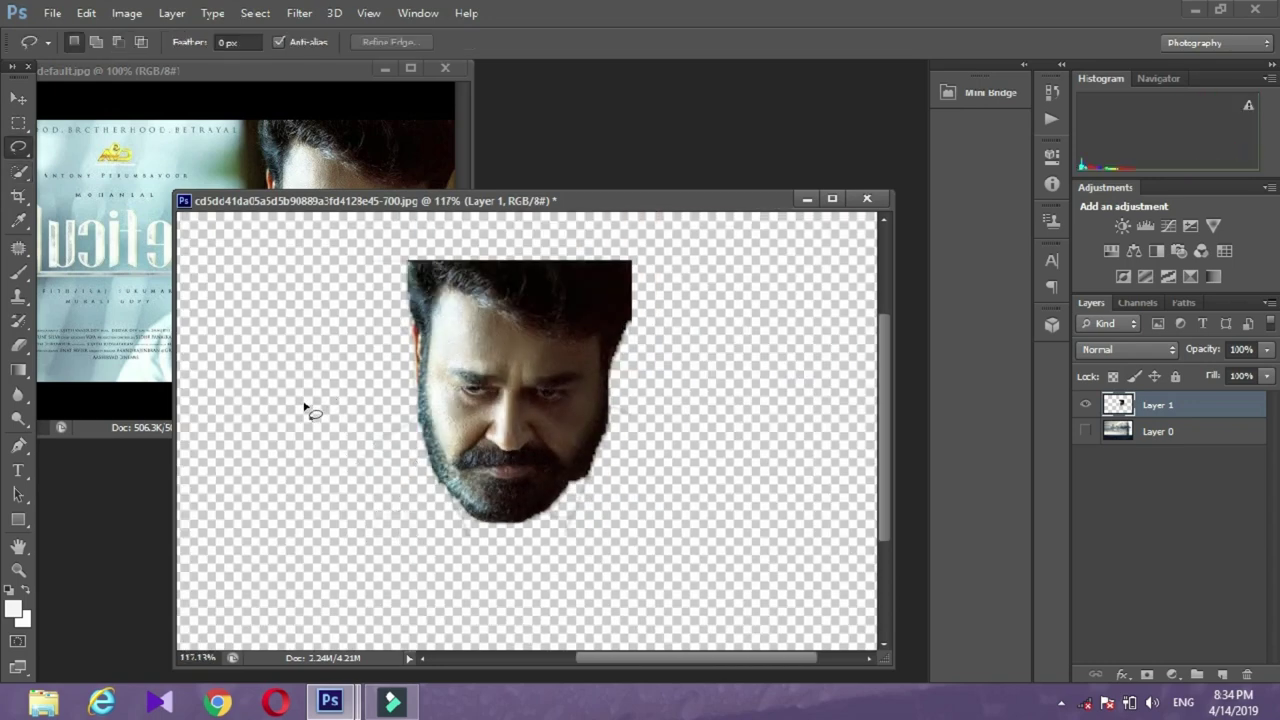
Fade the top edge of the hair with the Eraser and show Layer 0 again.
{"action": "left_click", "coordinate": [18, 345]}
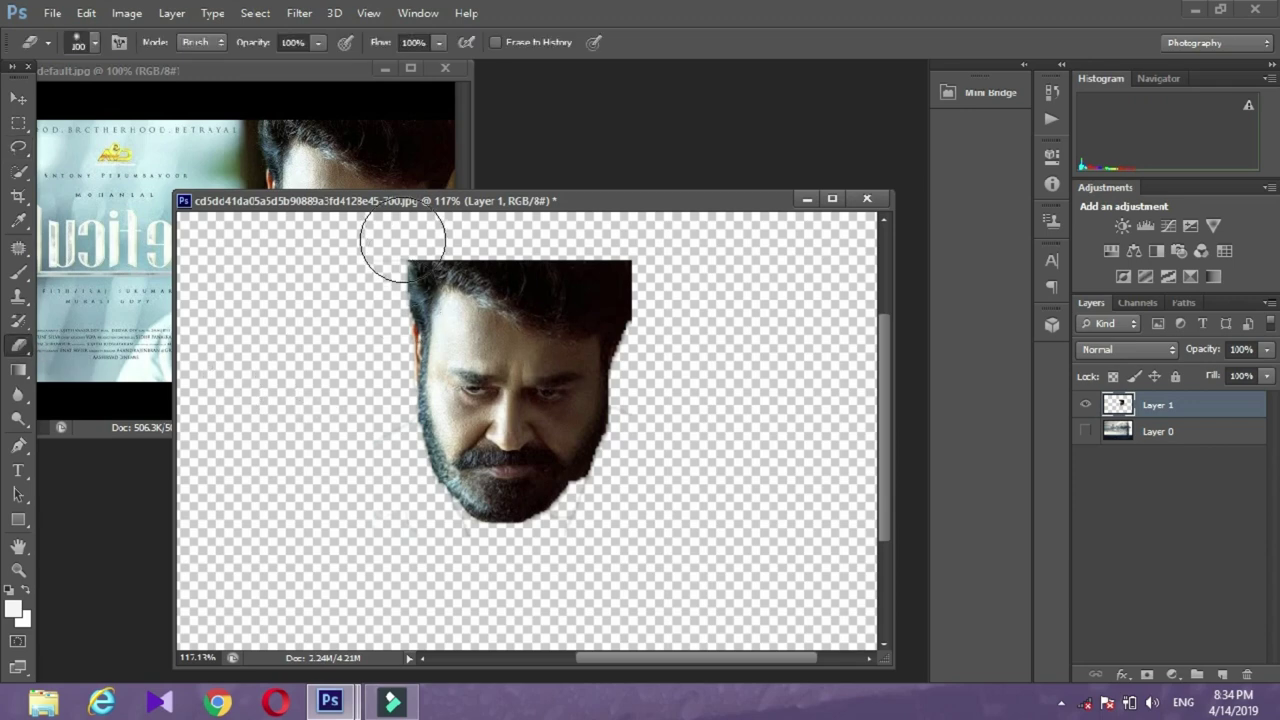
{"action": "mouse_move", "coordinate": [357, 257]}
{"action": "left_mouse_down"}
{"action": "mouse_move", "coordinate": [583, 197]}
{"action": "mouse_move", "coordinate": [680, 251]}
{"action": "left_mouse_up"}
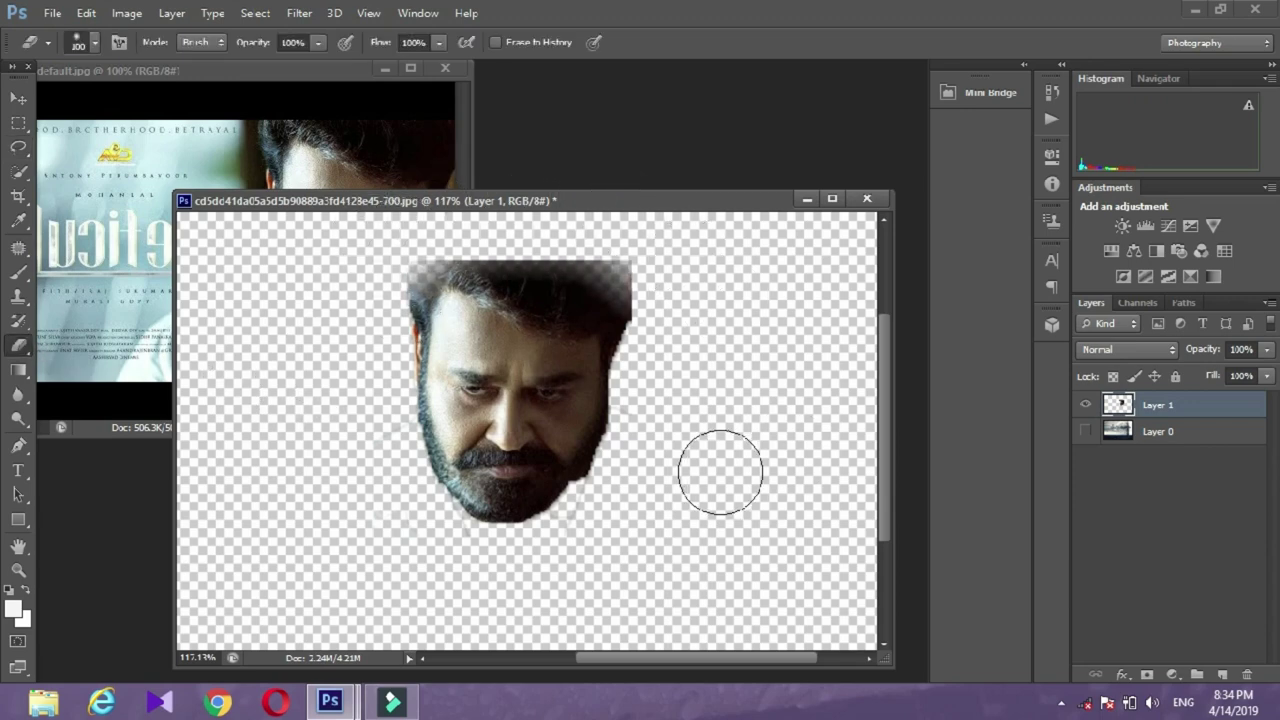
{"action": "left_click", "coordinate": [1085, 431]}
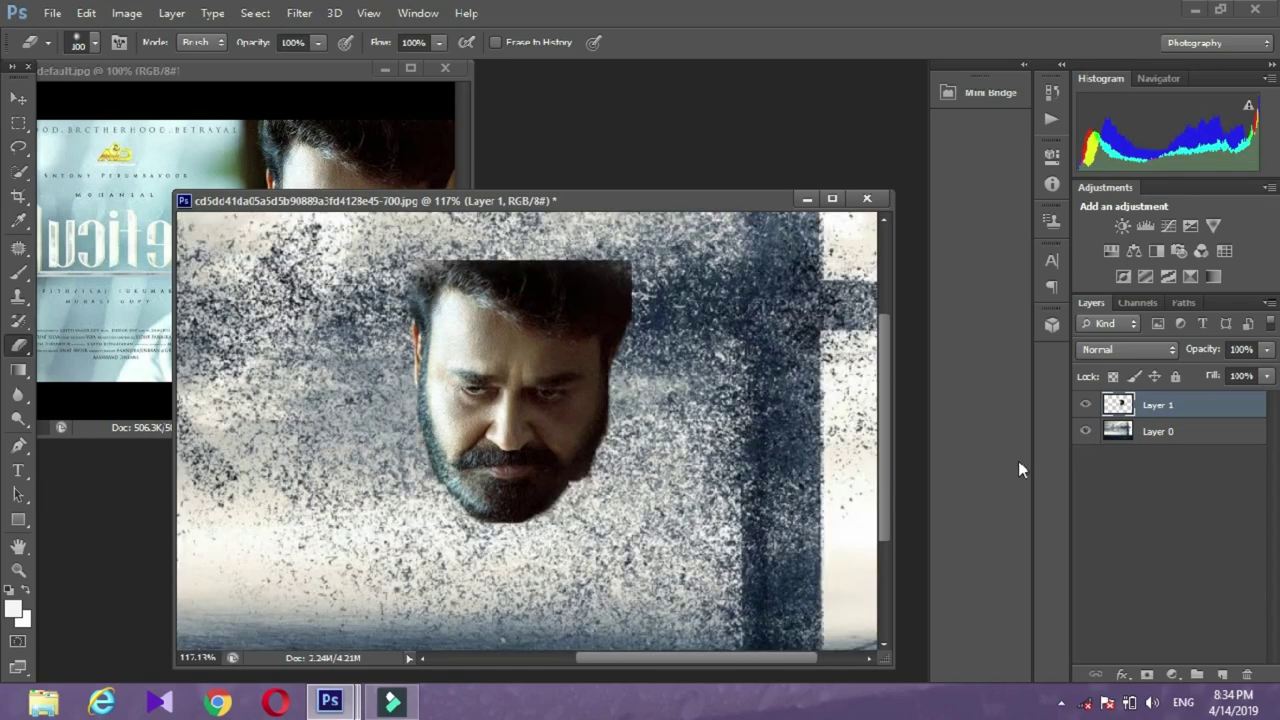
Move the face onto the shattered cross in the background.
{"action": "left_click", "coordinate": [18, 97]}
{"action": "left_click_drag", "start_coordinate": [548, 397], "coordinate": [568, 403]}
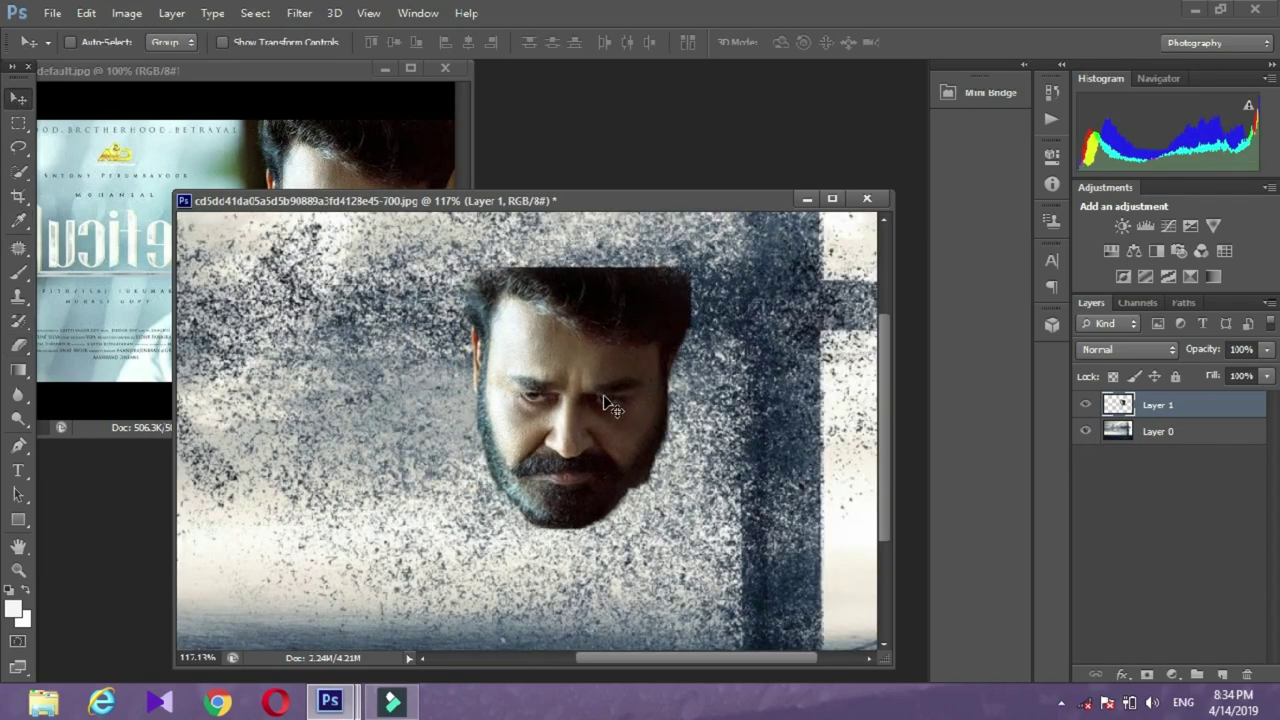
{"action": "key", "text": "ctrl+0"}
{"action": "key", "text": "ctrl+z"}
{"action": "mouse_move", "coordinate": [618, 460]}
{"action": "left_mouse_down"}
{"action": "mouse_move", "coordinate": [600, 420]}
{"action": "mouse_move", "coordinate": [693, 500]}
{"action": "left_mouse_up"}
Enlarge the face to about 146% by 162% over the cross and apply the transform.
{"action": "key", "text": "ctrl+t"}
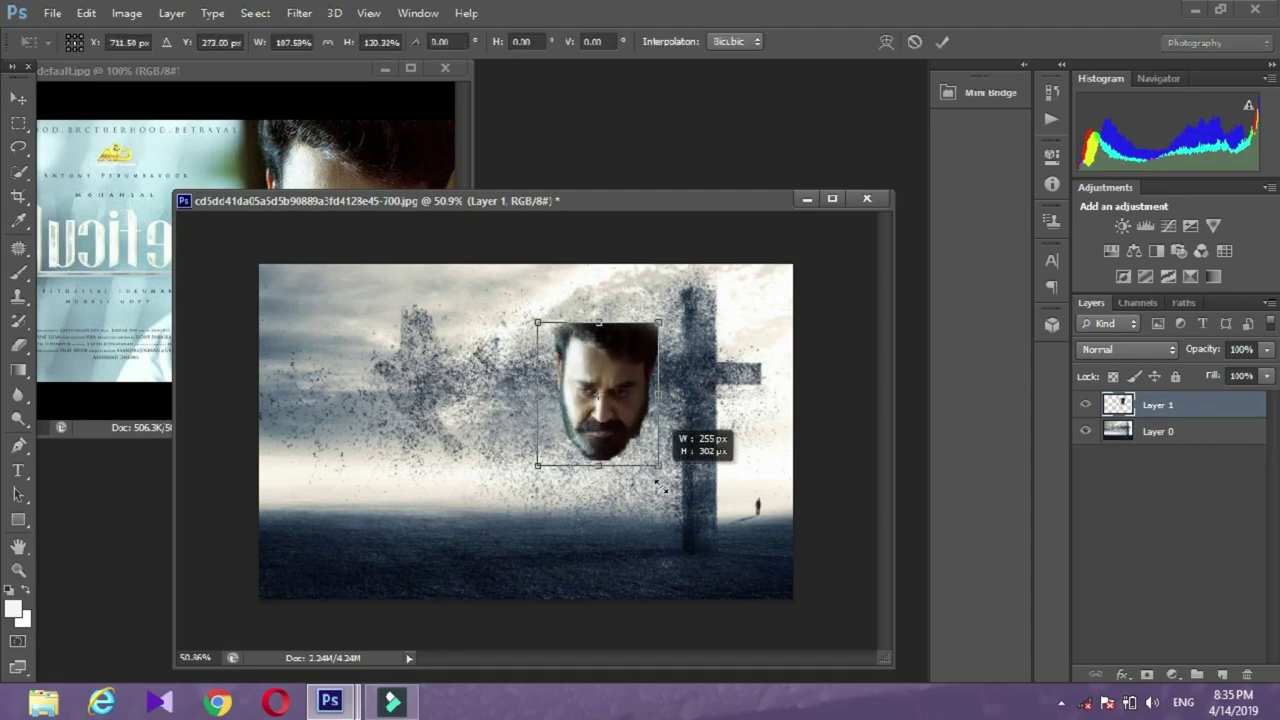
{"action": "left_click_drag", "start_coordinate": [618, 452], "coordinate": [608, 442]}
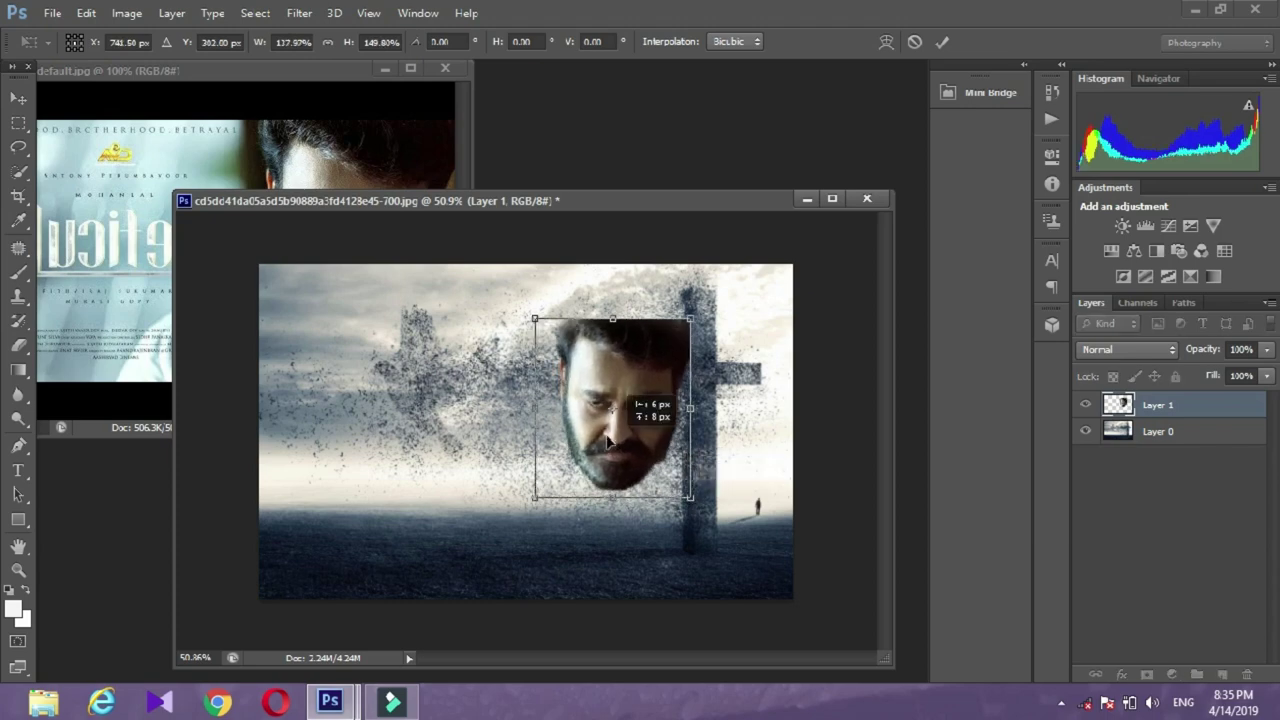
{"action": "left_click_drag", "start_coordinate": [683, 489], "coordinate": [690, 486]}
{"action": "left_click_drag", "start_coordinate": [690, 210], "coordinate": [630, 136]}
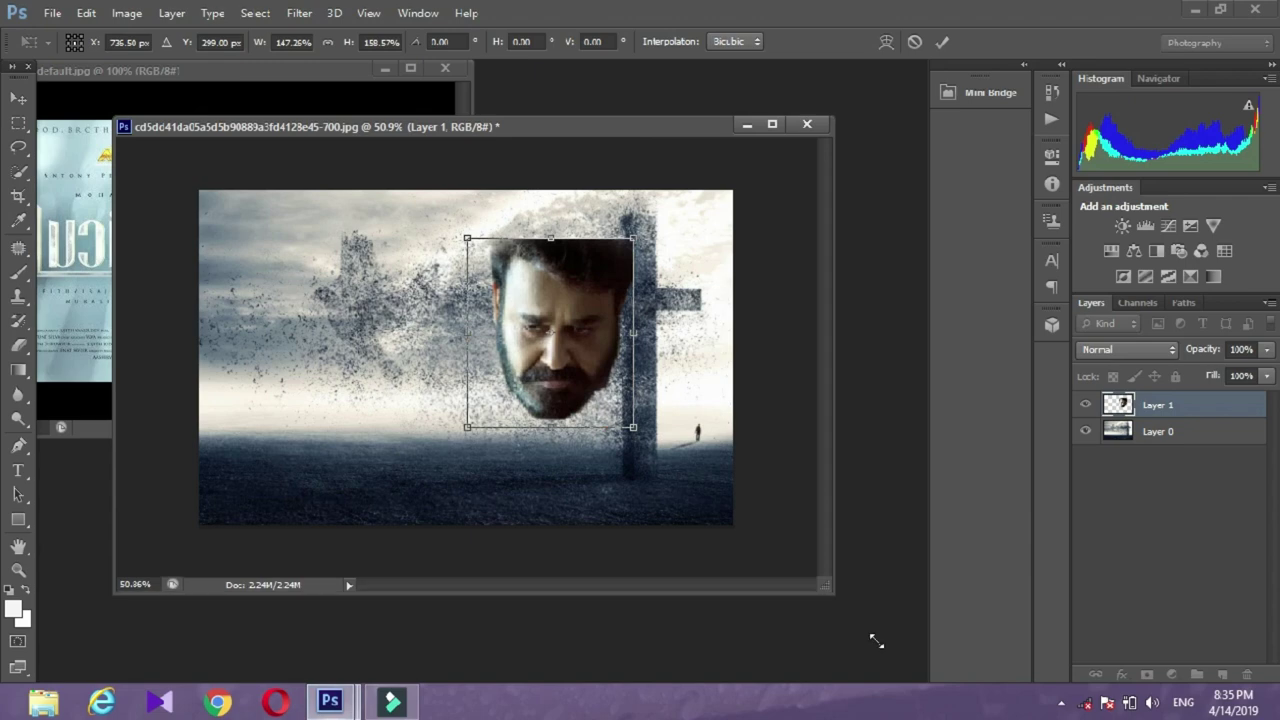
{"action": "left_click_drag", "start_coordinate": [876, 641], "coordinate": [894, 658]}
{"action": "scroll", "coordinate": [534, 515], "scroll_direction": "up", "scroll_amount": 1}
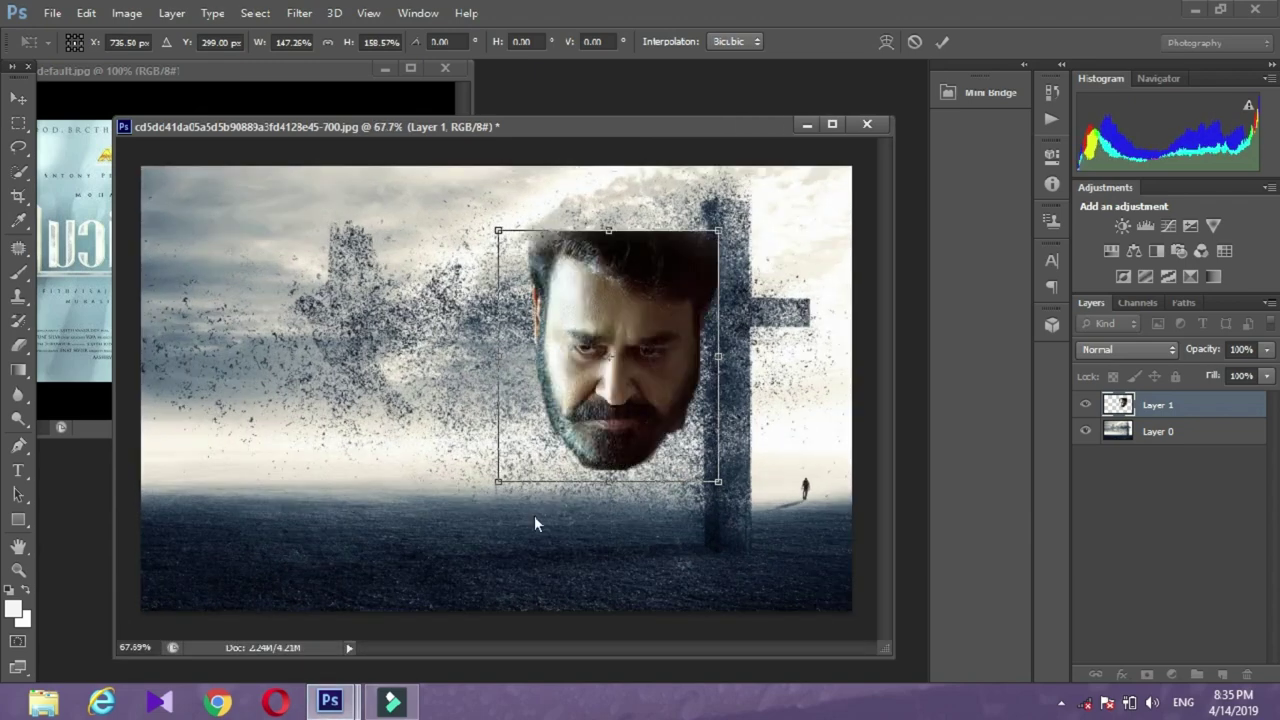
{"action": "left_click_drag", "start_coordinate": [652, 423], "coordinate": [635, 437]}
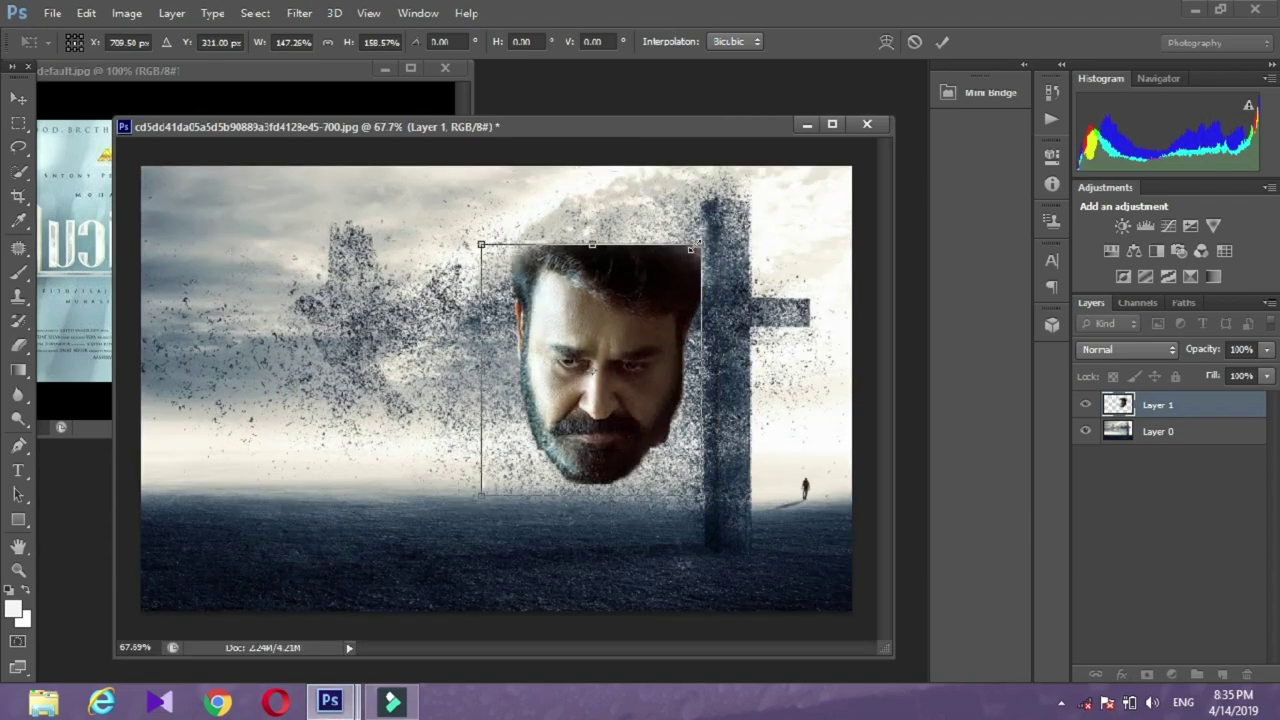
{"action": "left_click_drag", "start_coordinate": [695, 244], "coordinate": [684, 245]}
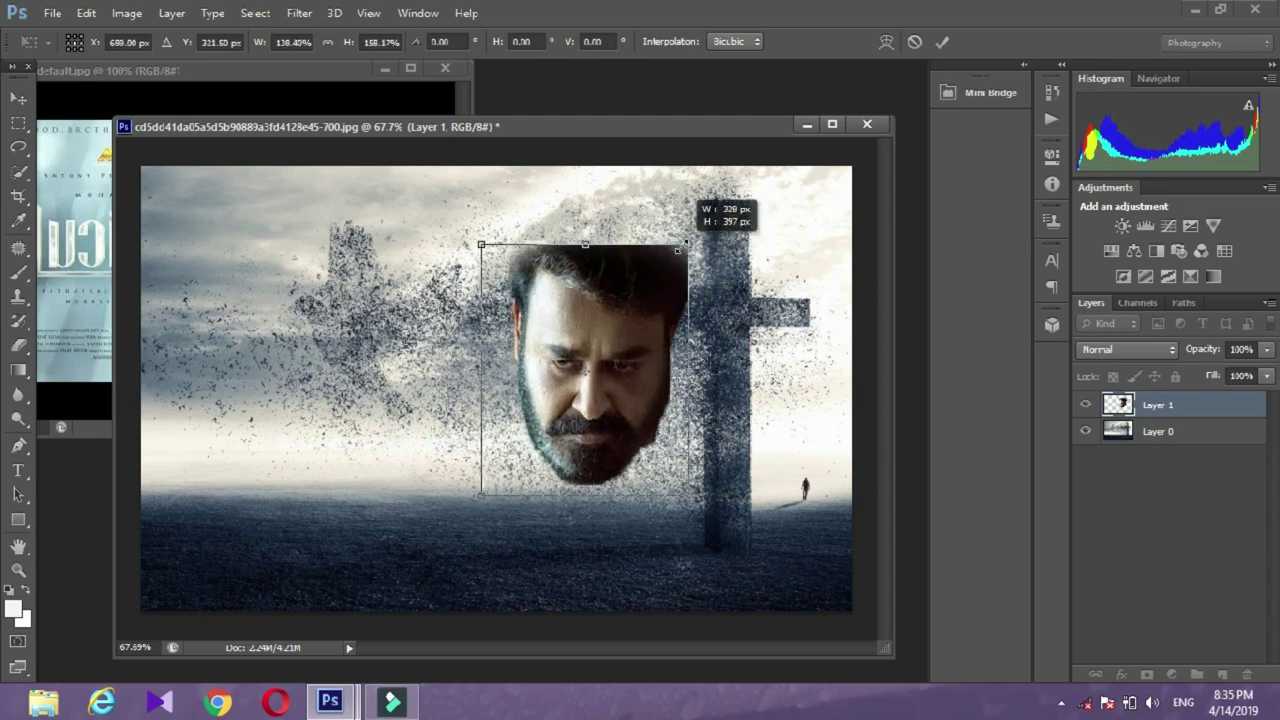
{"action": "left_click_drag", "start_coordinate": [481, 244], "coordinate": [471, 244]}
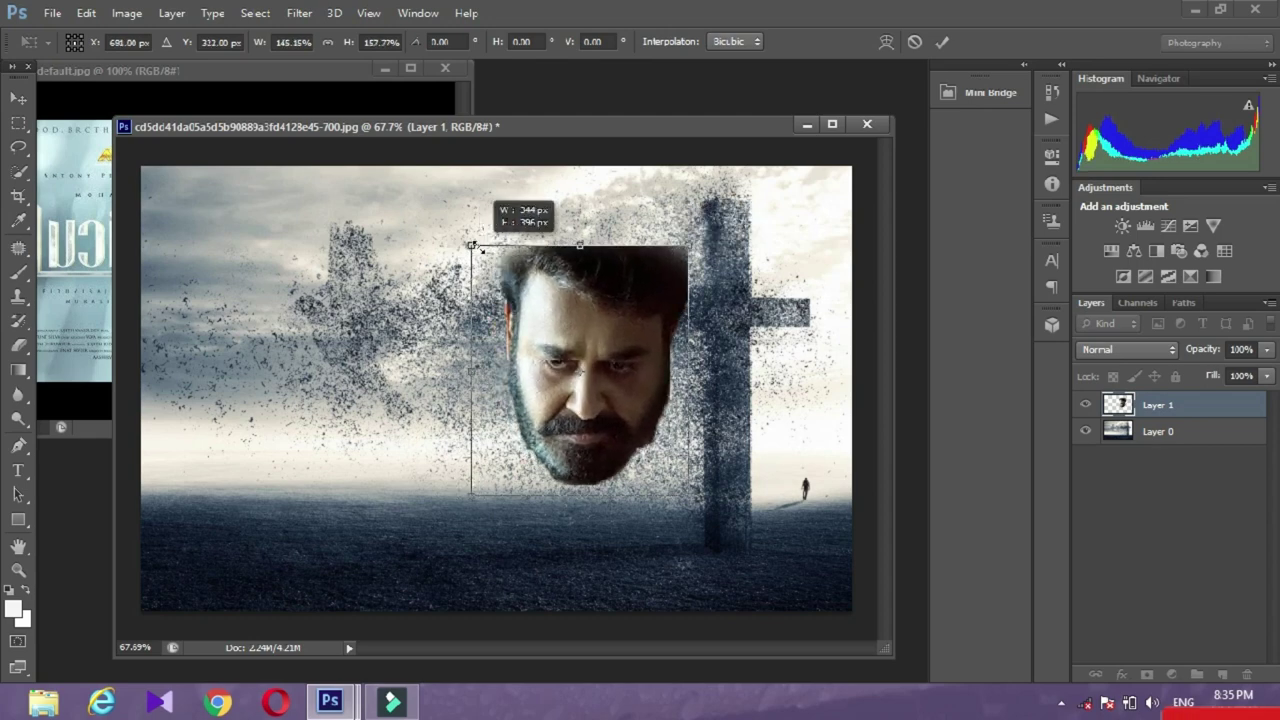
{"action": "key", "text": "Return"}
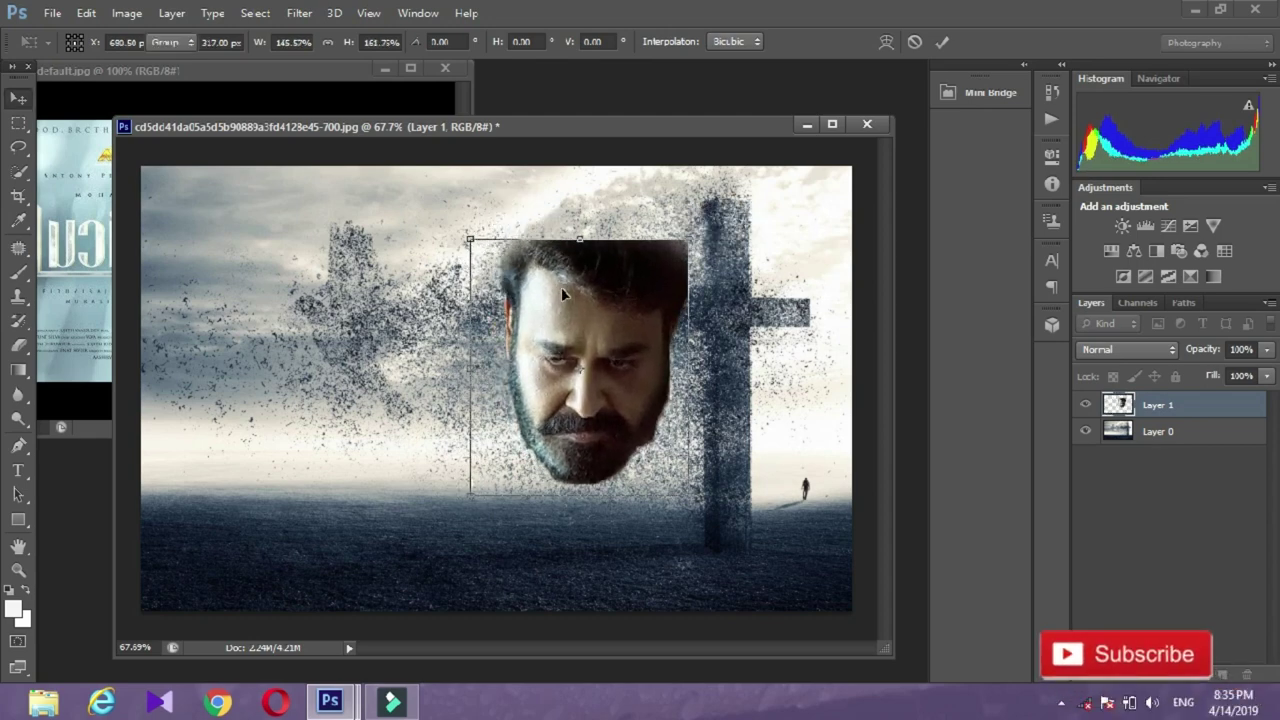
Set Layer 1's blend mode to Lighten so the face ghosts into the landscape.
{"action": "left_click", "coordinate": [1129, 349]}
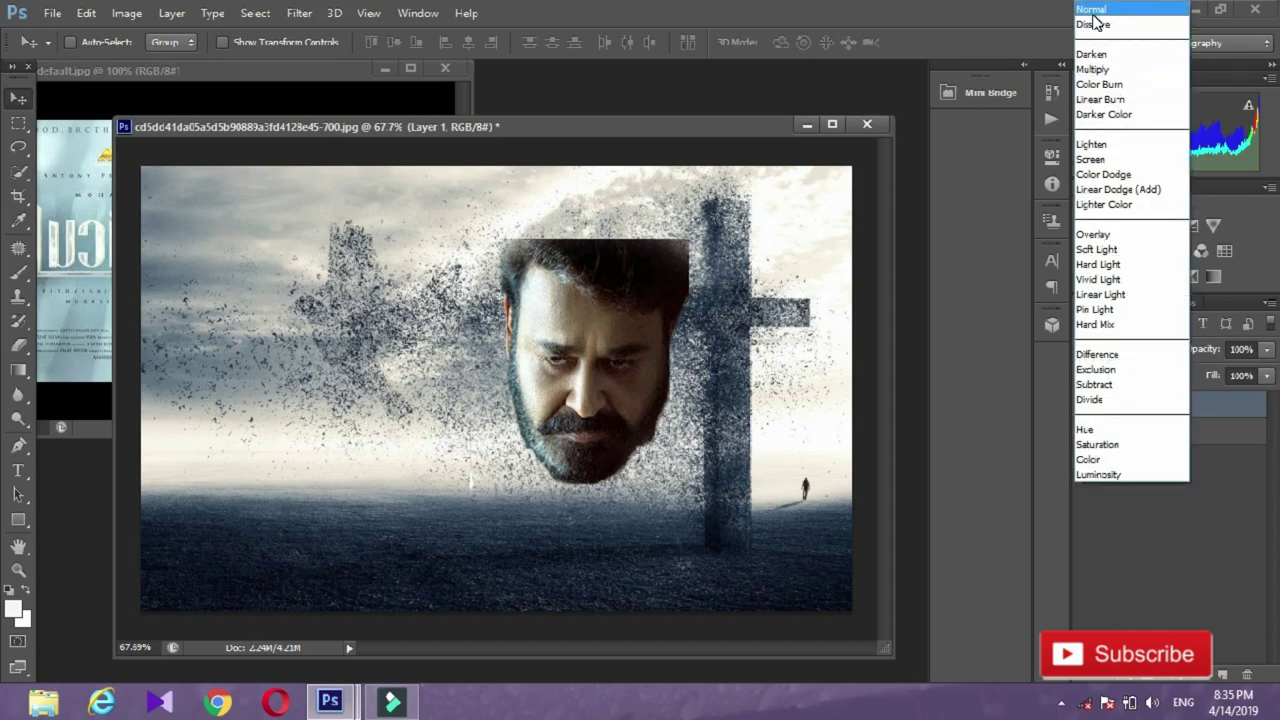
{"action": "left_click", "coordinate": [1092, 23]}
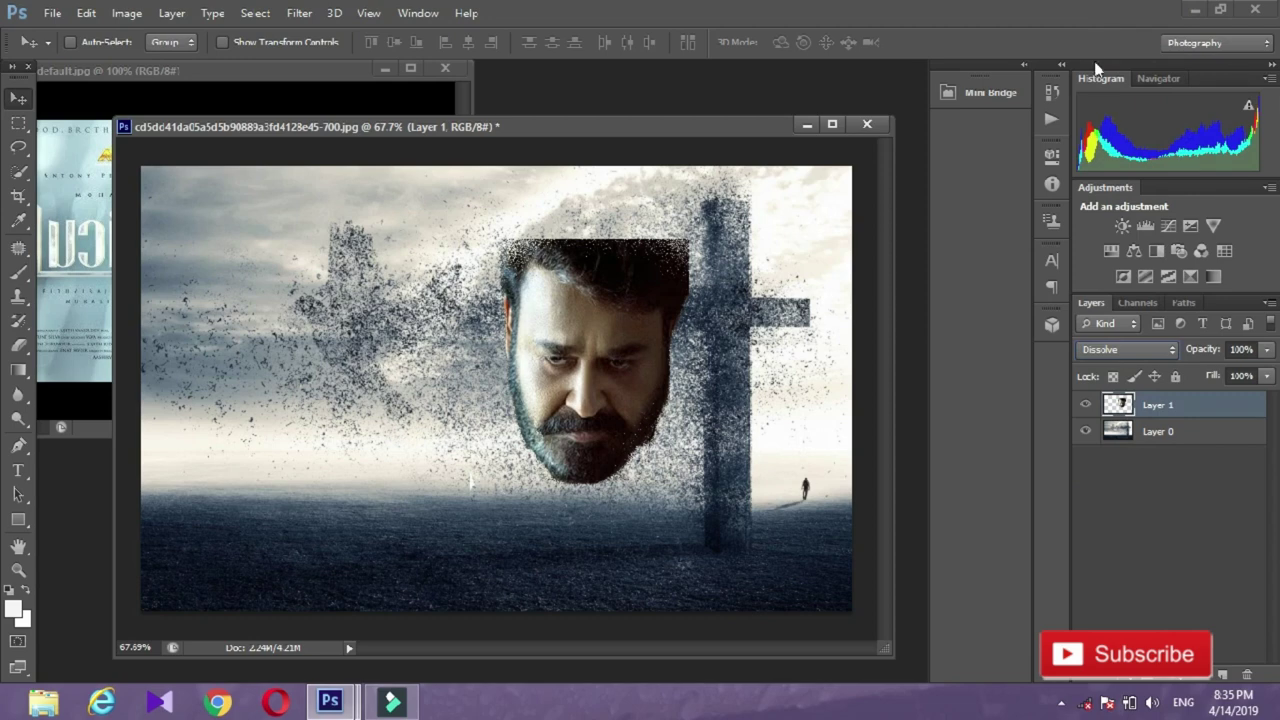
{"action": "scroll", "coordinate": [1125, 343], "scroll_direction": "down", "scroll_amount": 1}
{"action": "scroll", "coordinate": [1125, 343], "scroll_direction": "down", "scroll_amount": 2}
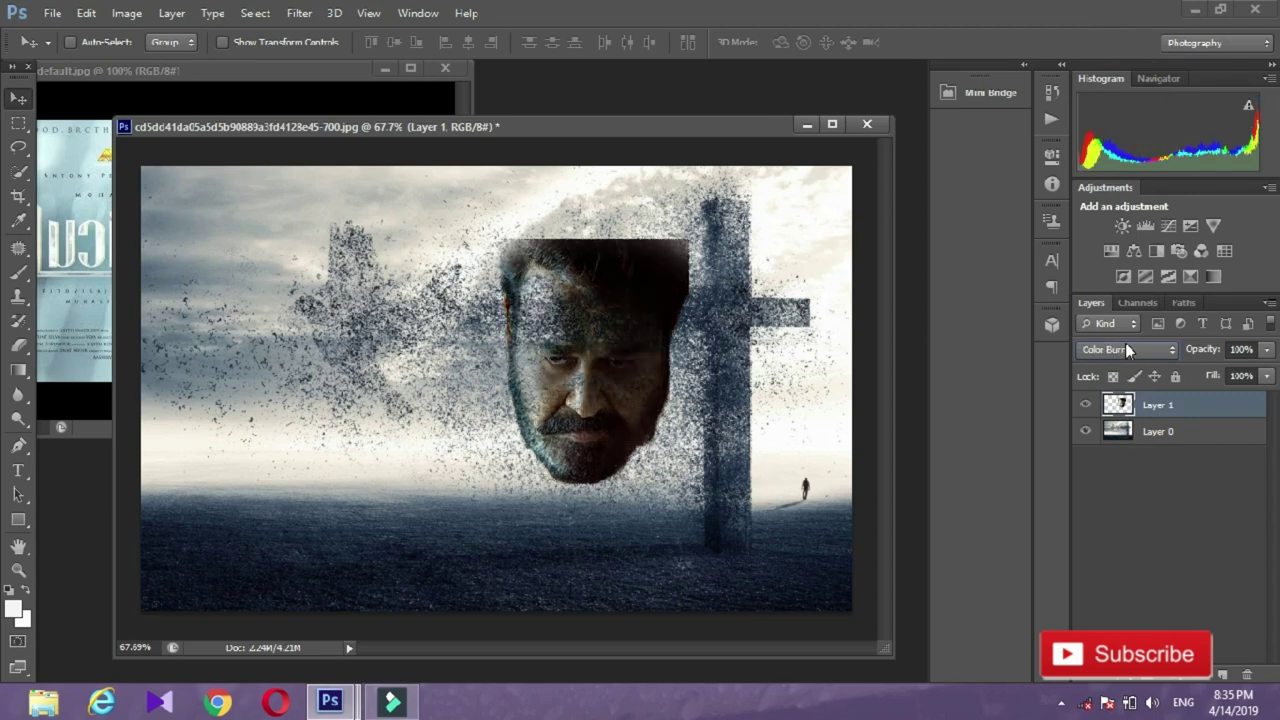
{"action": "scroll", "coordinate": [1125, 343], "scroll_direction": "down", "scroll_amount": 1}
{"action": "scroll", "coordinate": [1125, 343], "scroll_direction": "down", "scroll_amount": 1}
{"action": "scroll", "coordinate": [1125, 343], "scroll_direction": "down", "scroll_amount": 1}
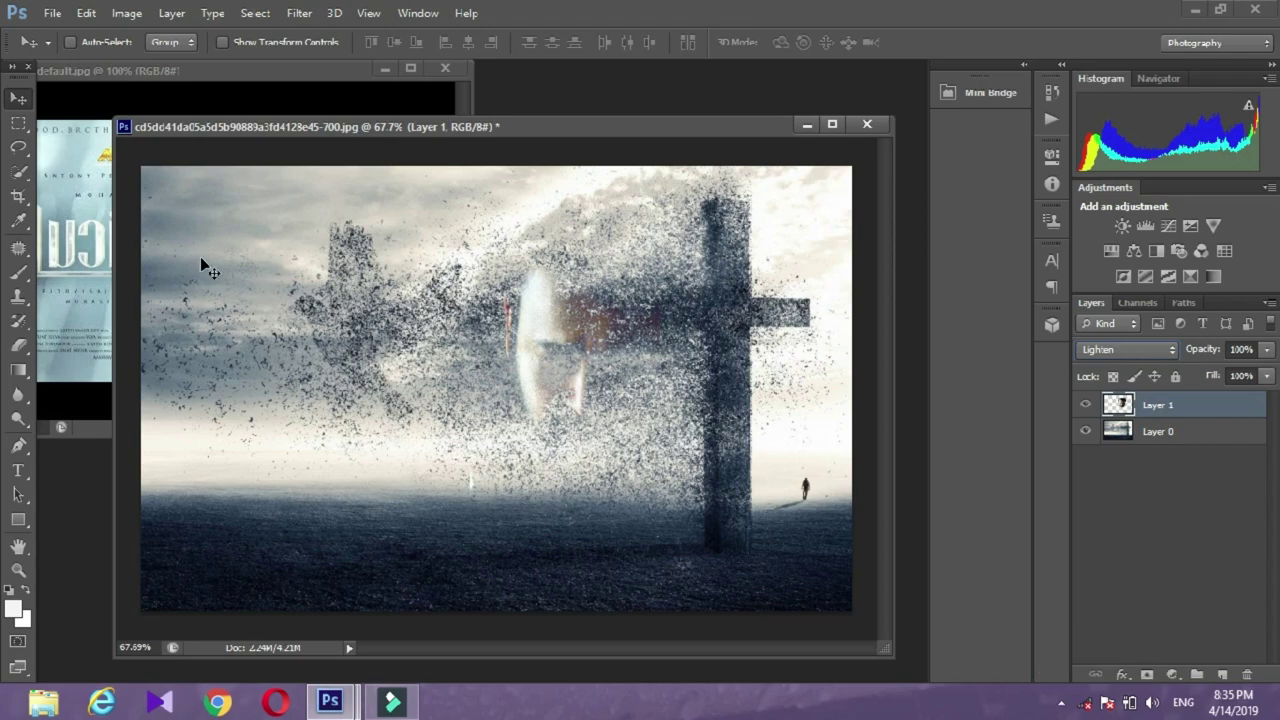
Bring up the Brightness/Contrast adjustment from the Image menu.
{"action": "left_click", "coordinate": [86, 13]}
{"action": "left_click", "coordinate": [127, 13]}
{"action": "left_click", "coordinate": [370, 60]}
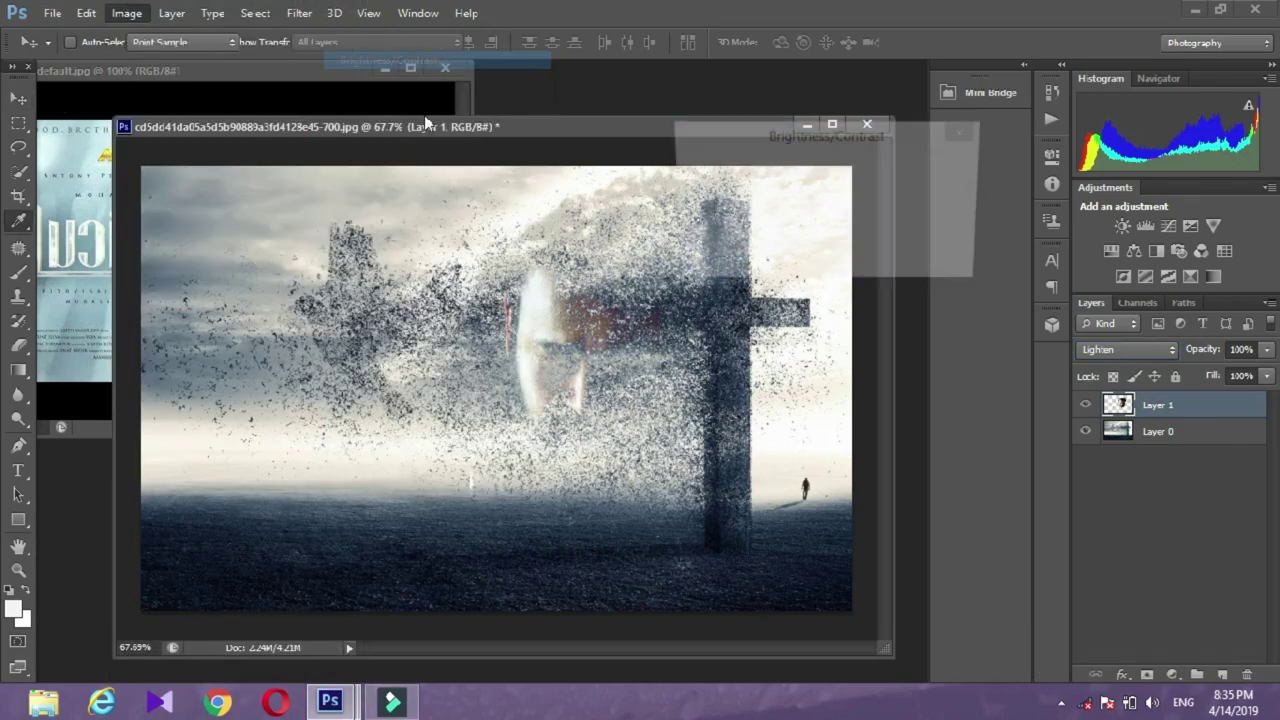
Apply Brightness 120 and Contrast -50 to the face layer.
{"action": "mouse_move", "coordinate": [750, 195]}
{"action": "left_mouse_down"}
{"action": "mouse_move", "coordinate": [732, 195]}
{"action": "mouse_move", "coordinate": [858, 191]}
{"action": "left_mouse_up"}
{"action": "left_click_drag", "start_coordinate": [785, 236], "coordinate": [722, 237]}
{"action": "left_click_drag", "start_coordinate": [858, 193], "coordinate": [856, 193]}
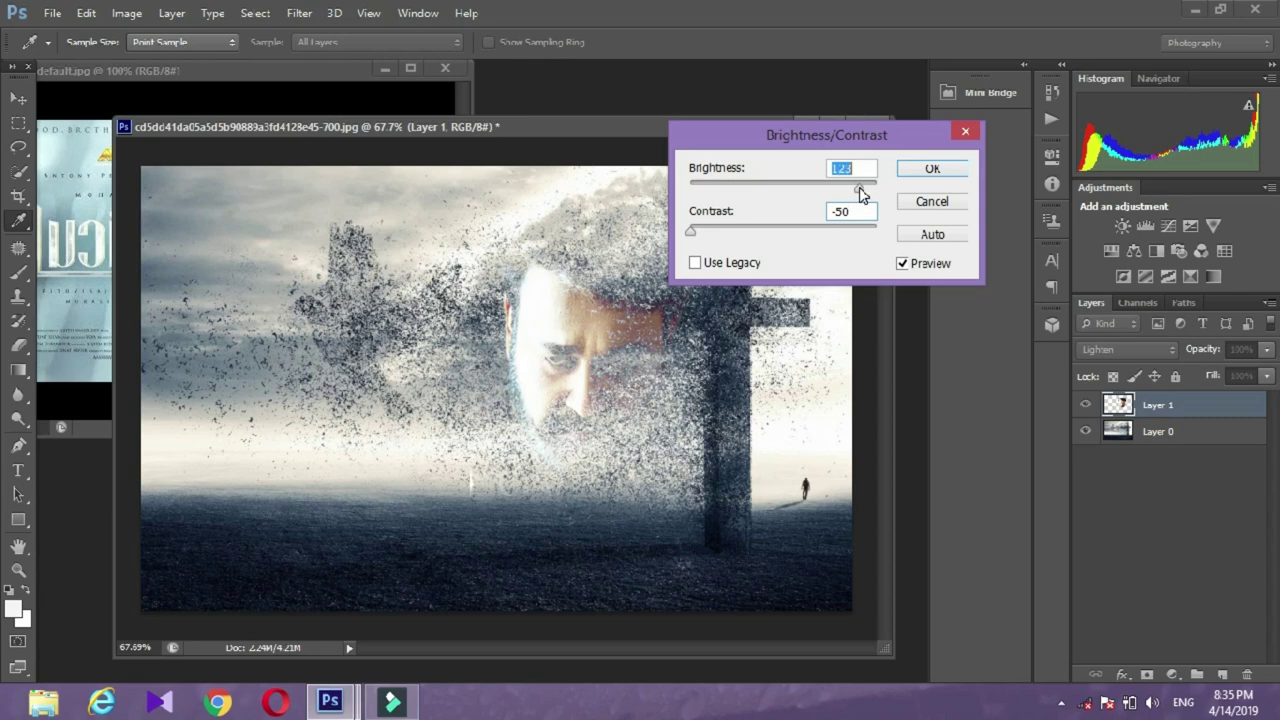
{"action": "left_click", "coordinate": [929, 172]}
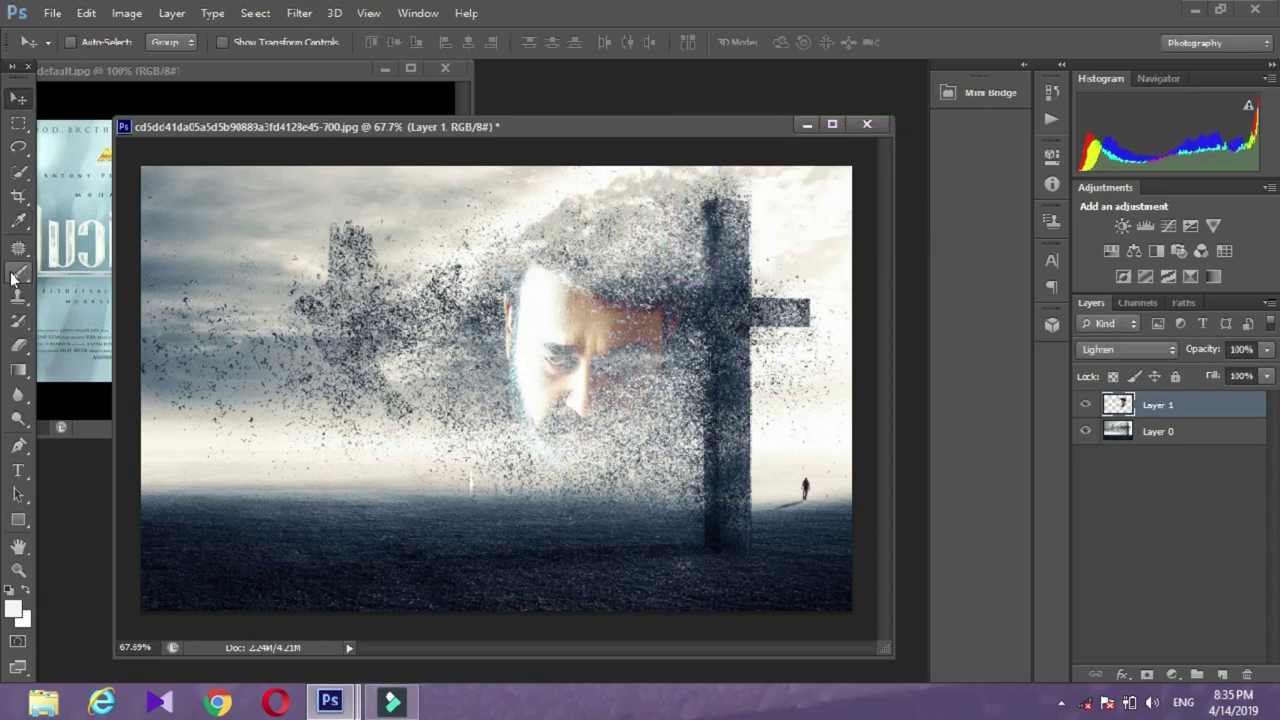
Switch to the Quick Selection tool and bring up the Open dialog for the next image.
{"action": "left_click", "coordinate": [18, 345]}
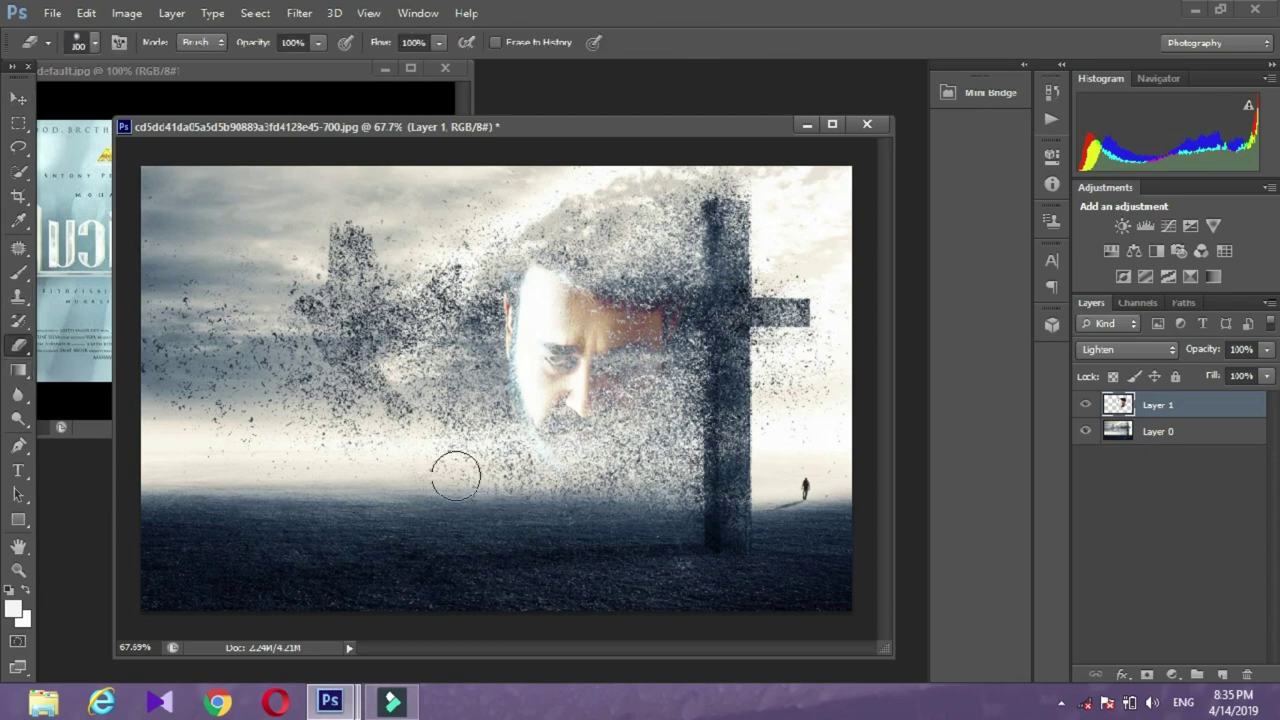
{"action": "left_click", "coordinate": [18, 170]}
{"action": "key", "text": "ctrl+o"}
Select the hand and rosary in the-conjuring-2-header.jpg and drag it into the poster as Layer 2.
{"action": "double_click", "coordinate": [614, 196]}
{"action": "left_click_drag", "start_coordinate": [648, 476], "coordinate": [711, 543]}
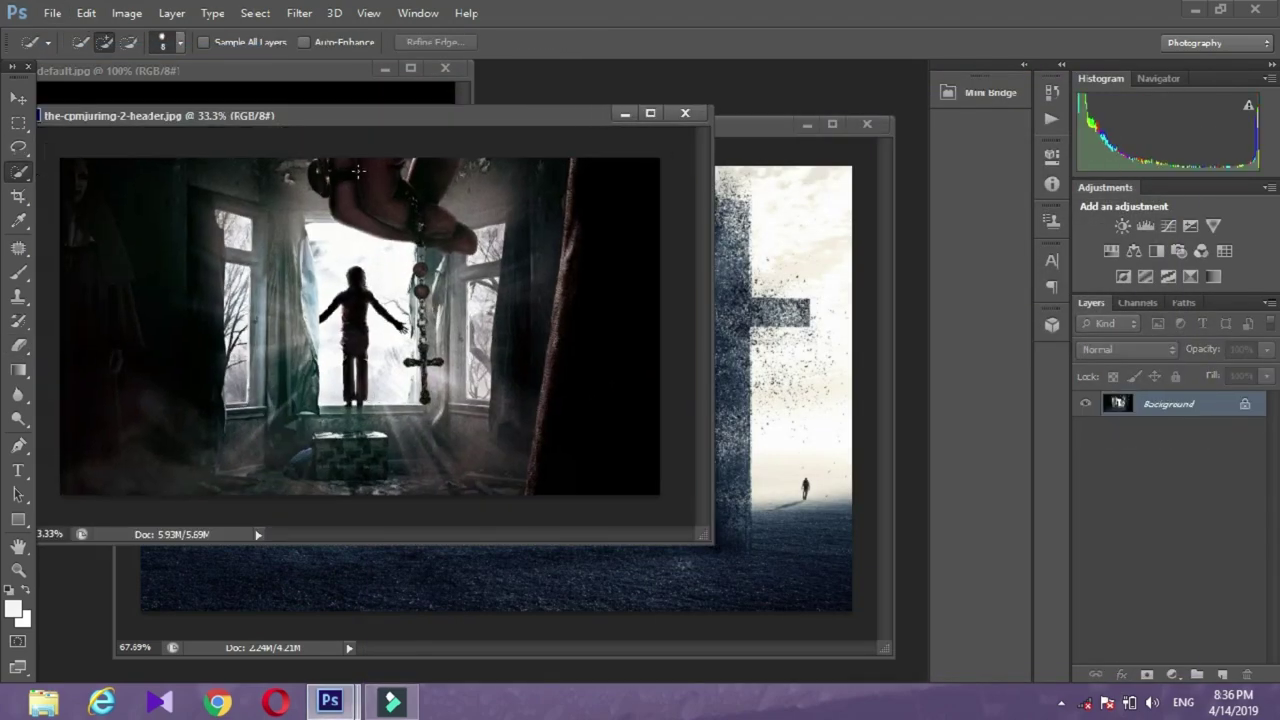
{"action": "left_click_drag", "start_coordinate": [450, 185], "coordinate": [420, 360]}
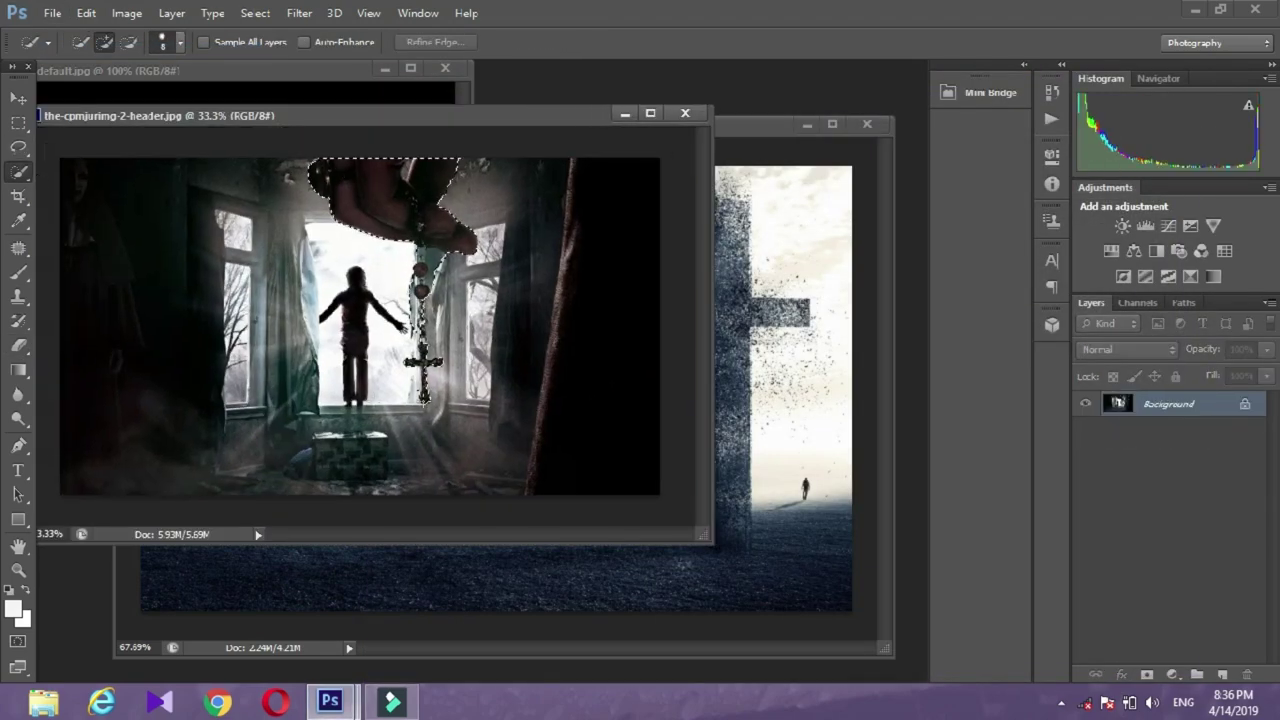
{"action": "scroll", "coordinate": [409, 358], "scroll_direction": "up", "scroll_amount": 3}
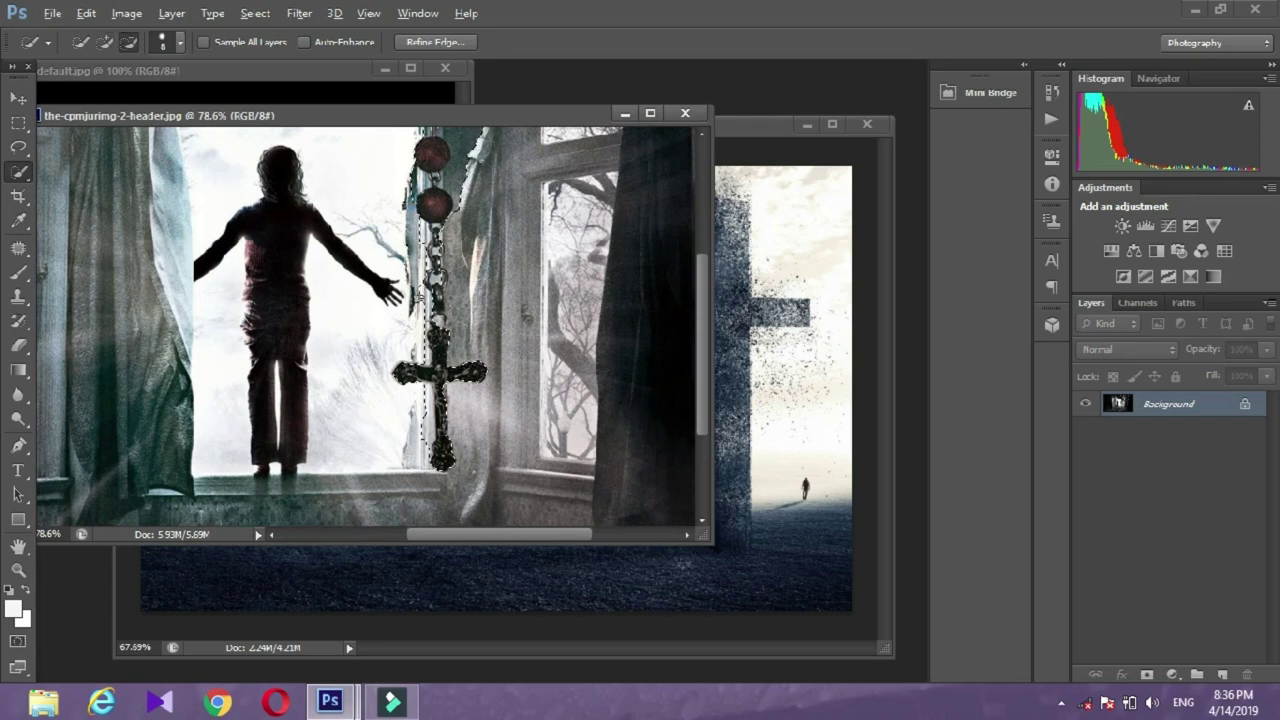
{"action": "left_click_drag", "start_coordinate": [430, 420], "coordinate": [436, 450]}
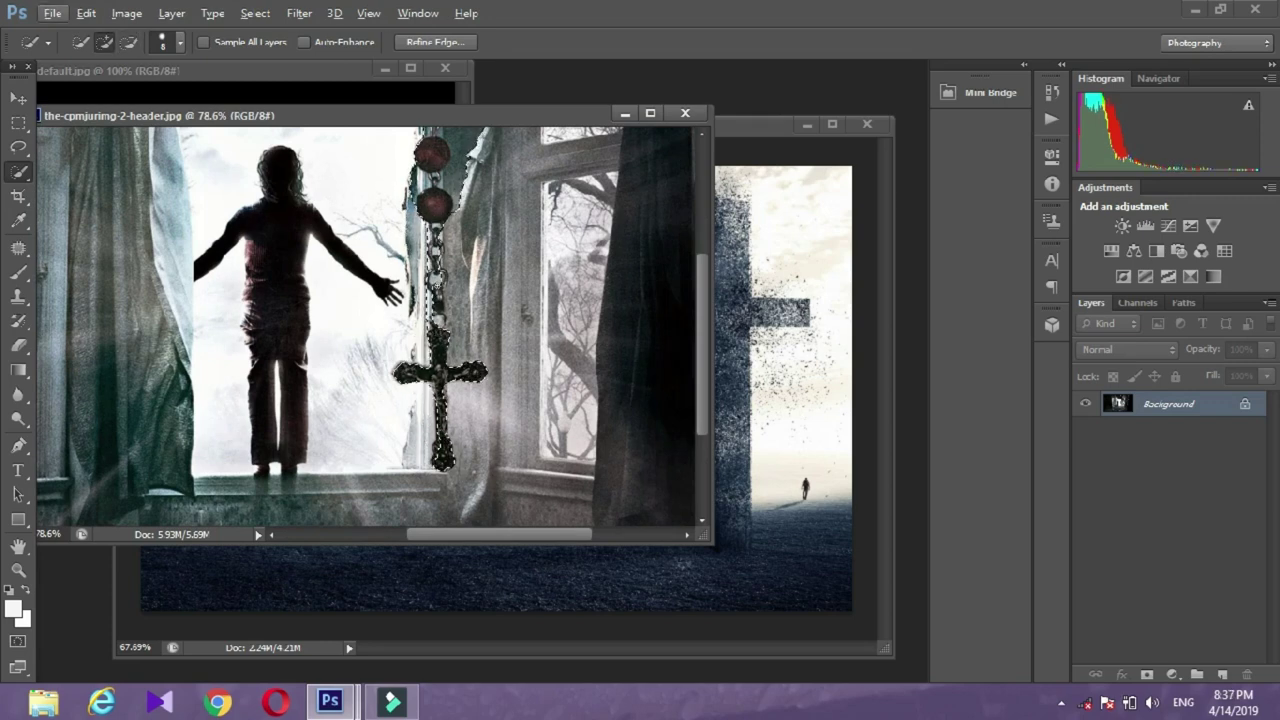
{"action": "mouse_move", "coordinate": [436, 450]}
{"action": "left_mouse_down"}
{"action": "mouse_move", "coordinate": [440, 262]}
{"action": "mouse_move", "coordinate": [437, 272]}
{"action": "left_mouse_up"}
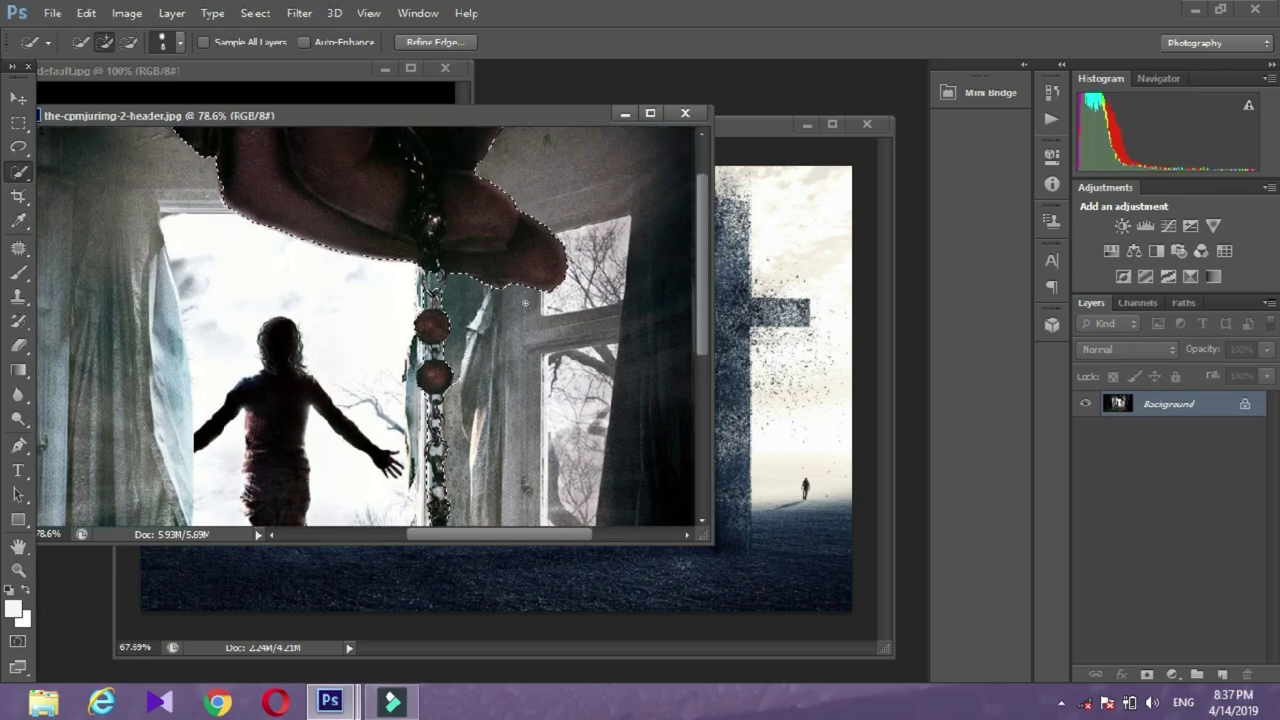
{"action": "scroll", "coordinate": [290, 235], "scroll_direction": "down", "scroll_amount": 5}
{"action": "key", "text": "v"}
{"action": "left_click_drag", "start_coordinate": [400, 222], "coordinate": [325, 215]}
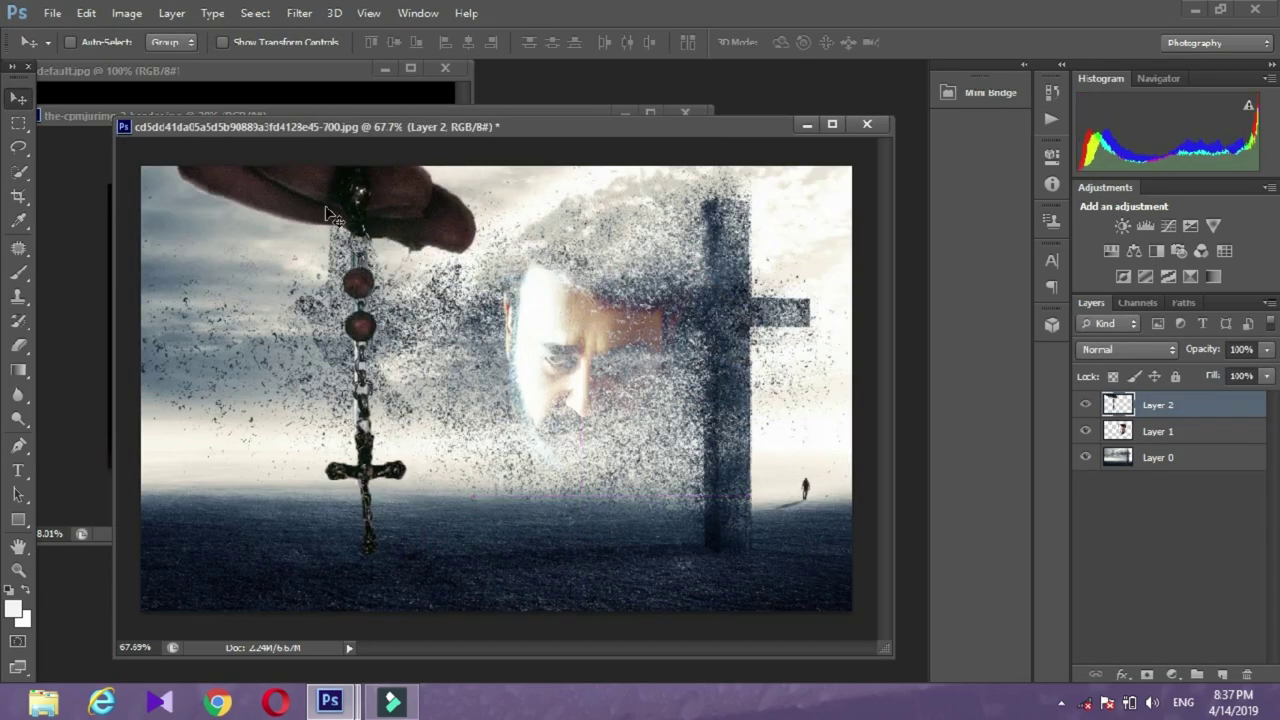
Enlarge the hand and rosary slightly and shift it left and up.
{"action": "key", "text": "ctrl+t"}
{"action": "left_click_drag", "start_coordinate": [492, 563], "coordinate": [500, 571]}
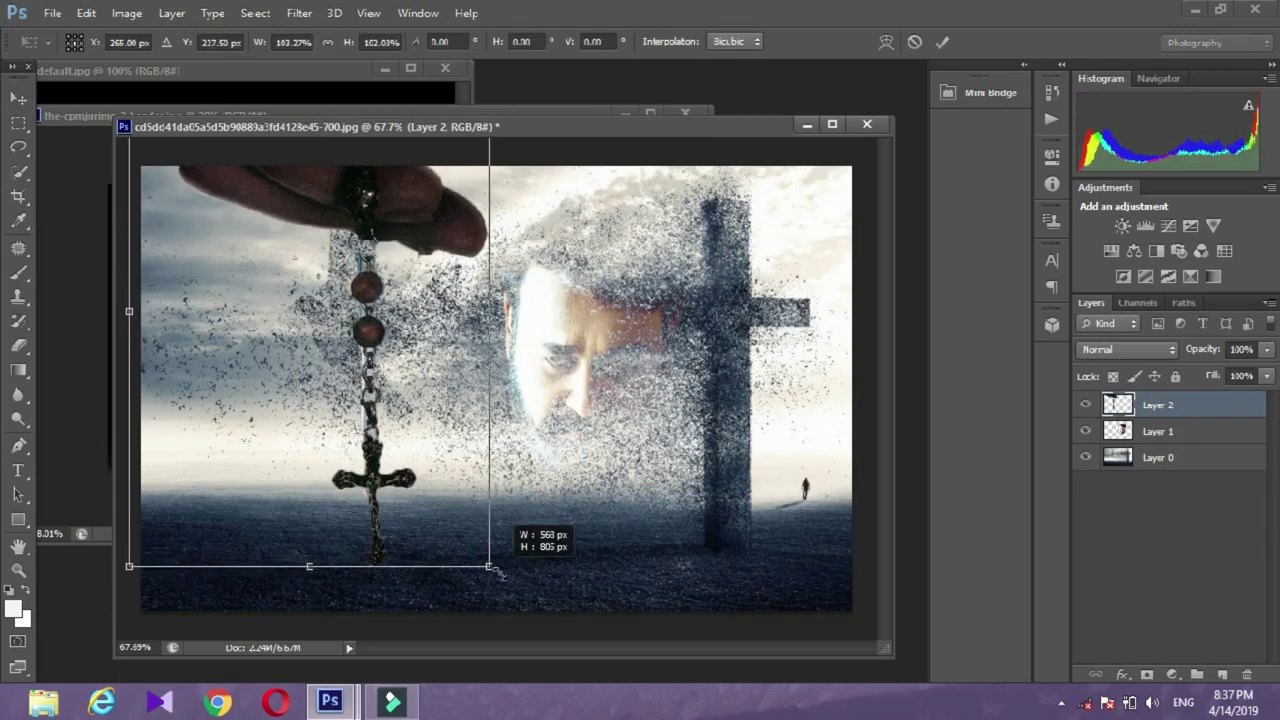
{"action": "mouse_move", "coordinate": [435, 482]}
{"action": "left_mouse_down"}
{"action": "mouse_move", "coordinate": [403, 476]}
{"action": "mouse_move", "coordinate": [423, 476]}
{"action": "left_mouse_up"}
{"action": "key", "text": "Return"}
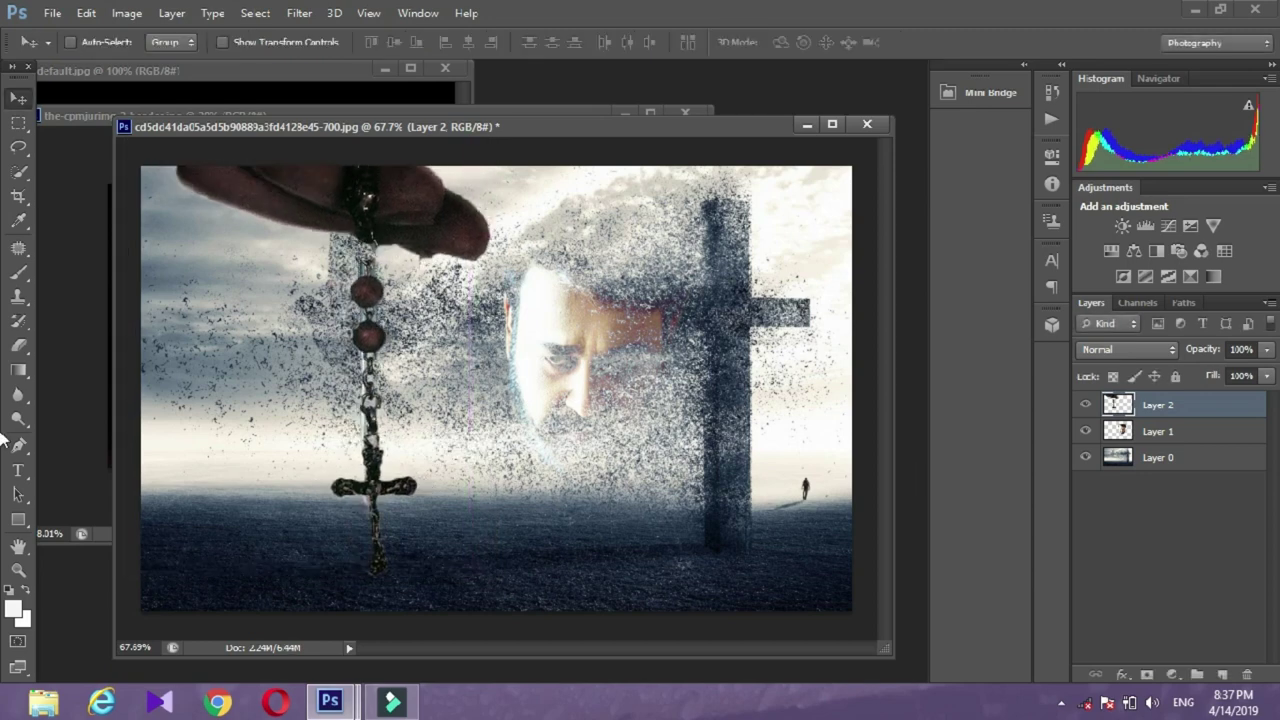
Set the hand-and-rosary layer's blend mode to Multiply, after trying Linear Burn.
{"action": "left_click", "coordinate": [1155, 353]}
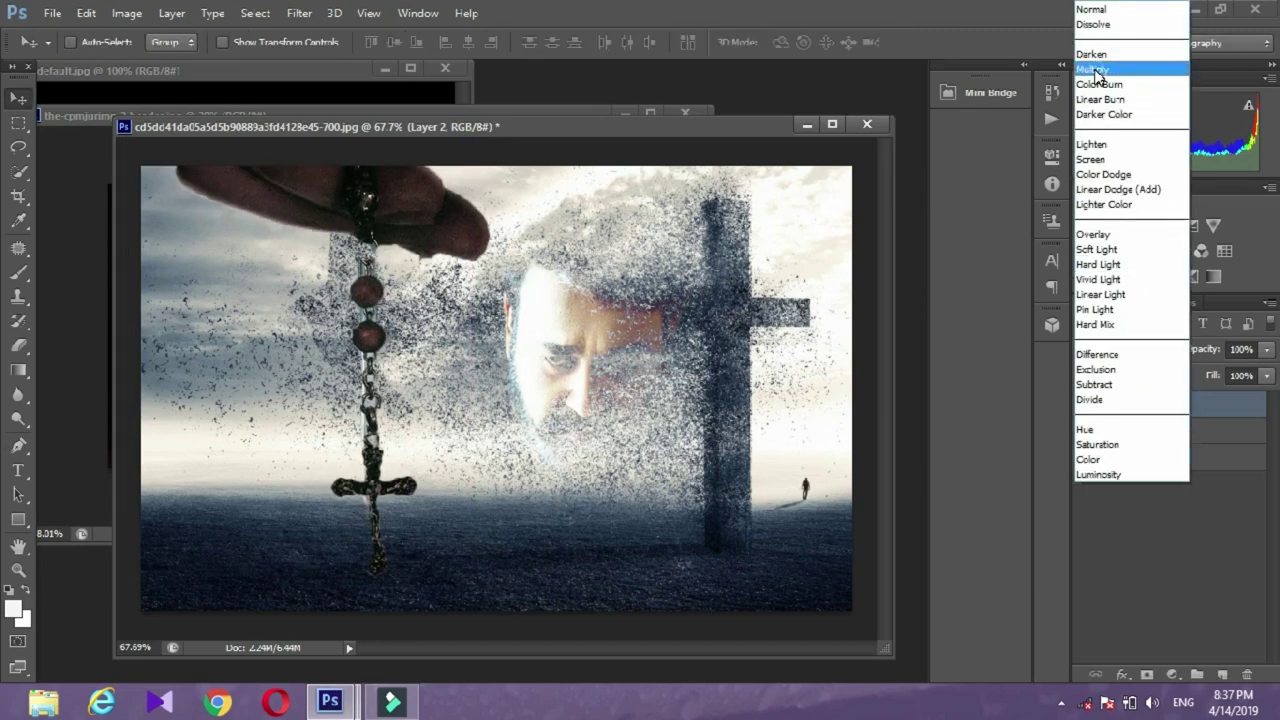
{"action": "left_click", "coordinate": [1096, 99]}
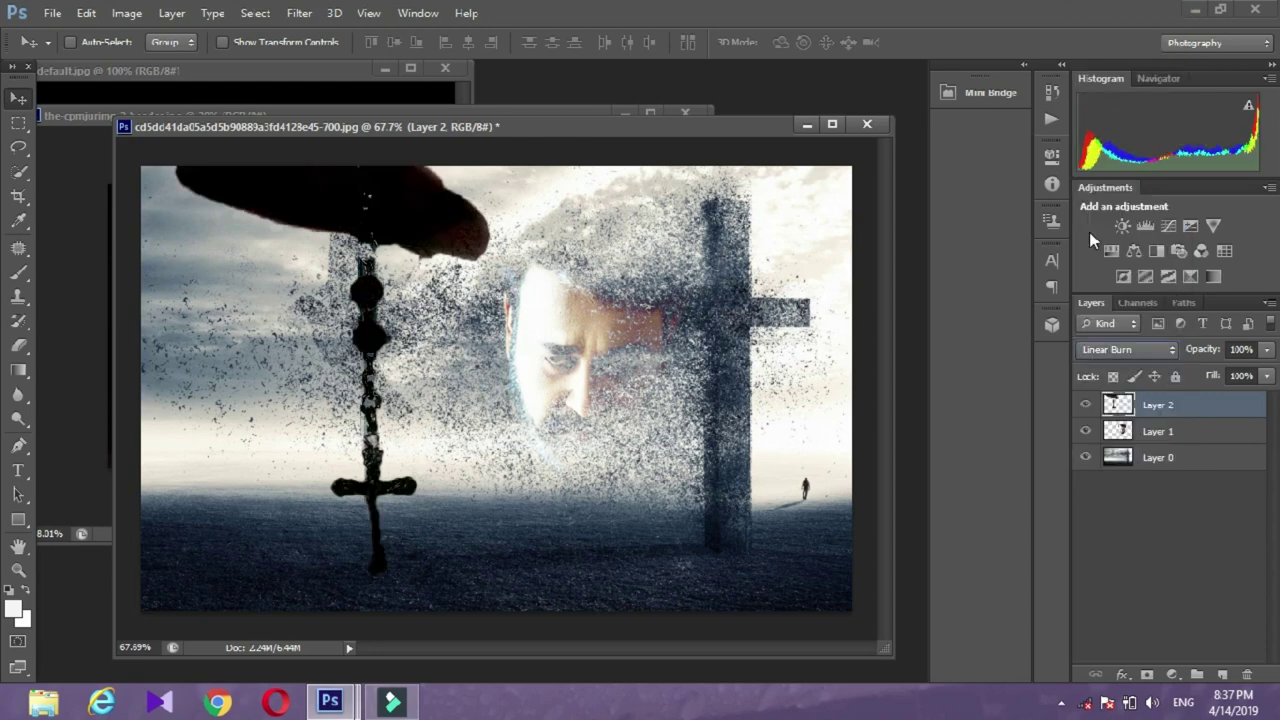
{"action": "left_click", "coordinate": [1136, 356]}
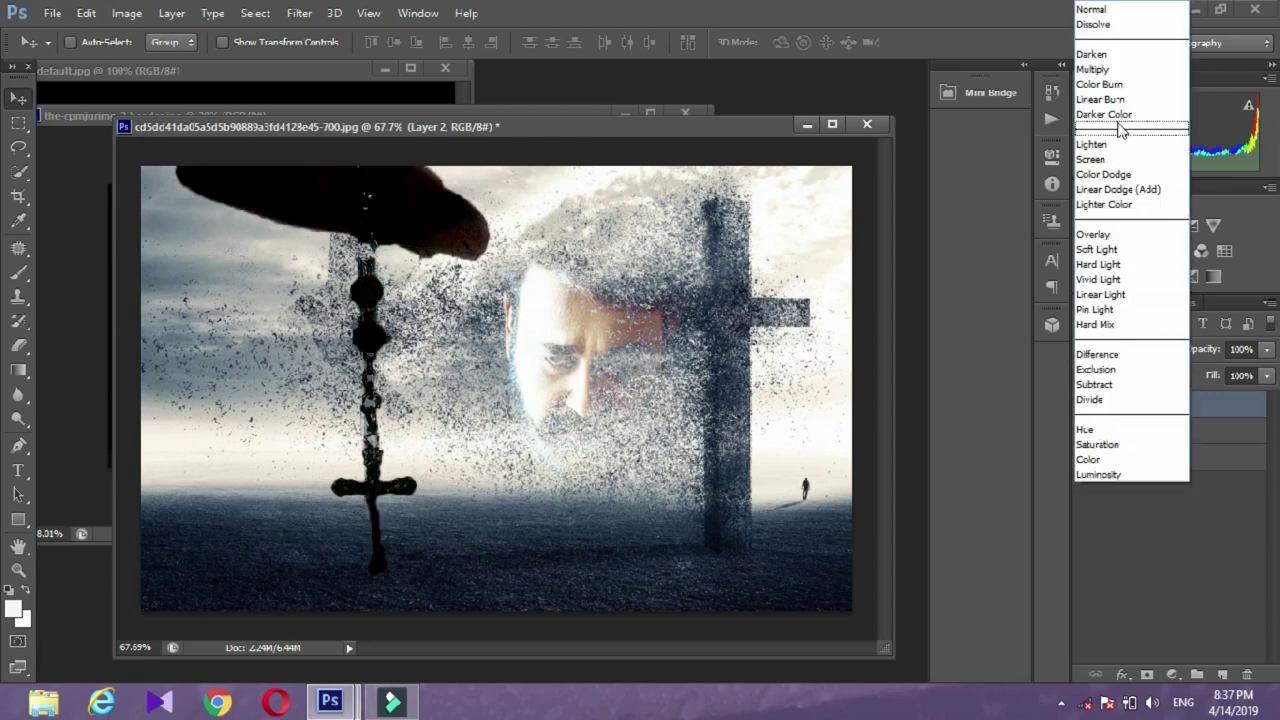
{"action": "left_click", "coordinate": [1113, 70]}
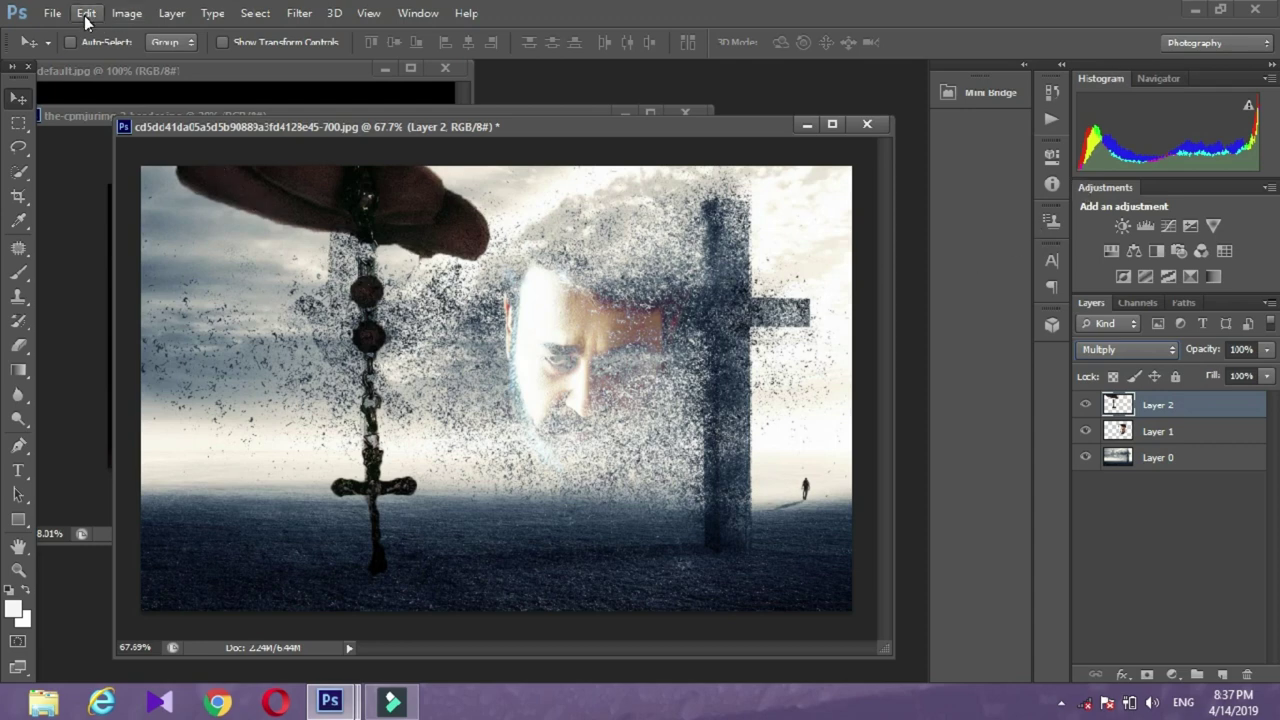
Bring a rectangular crop of the Lucifer title image into the poster.
{"action": "left_click", "coordinate": [51, 13]}
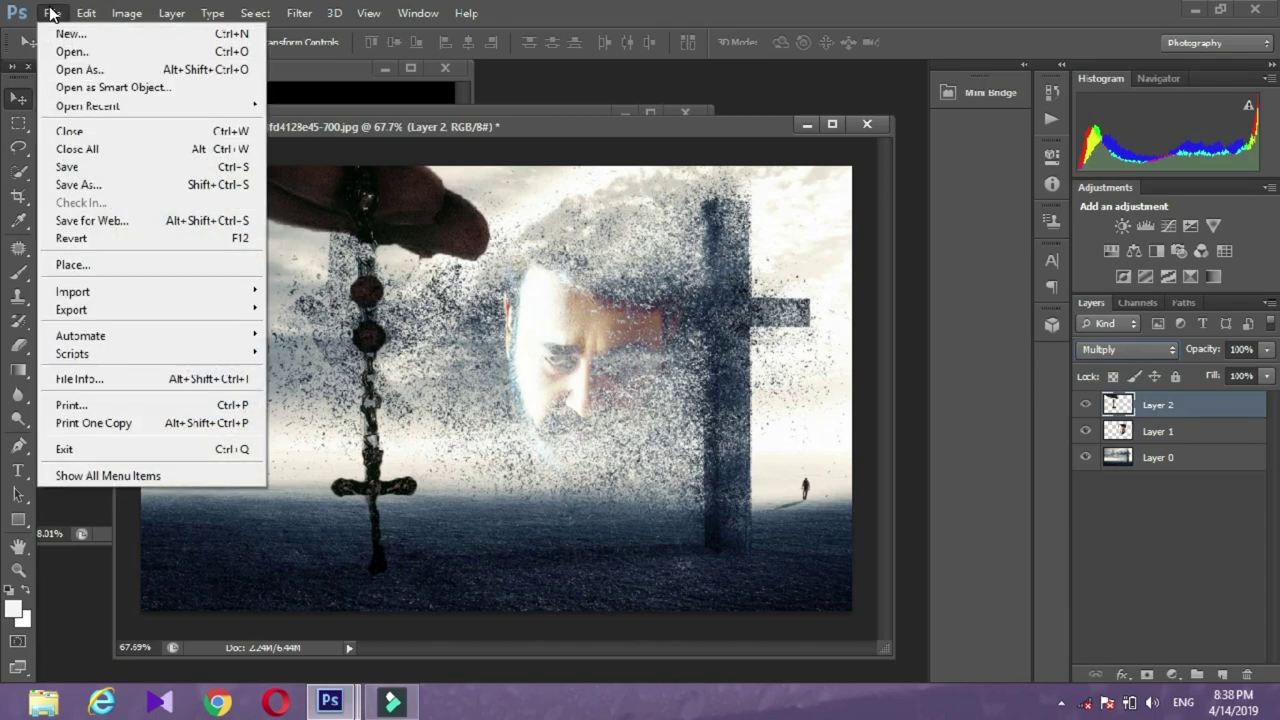
{"action": "left_click", "coordinate": [72, 51]}
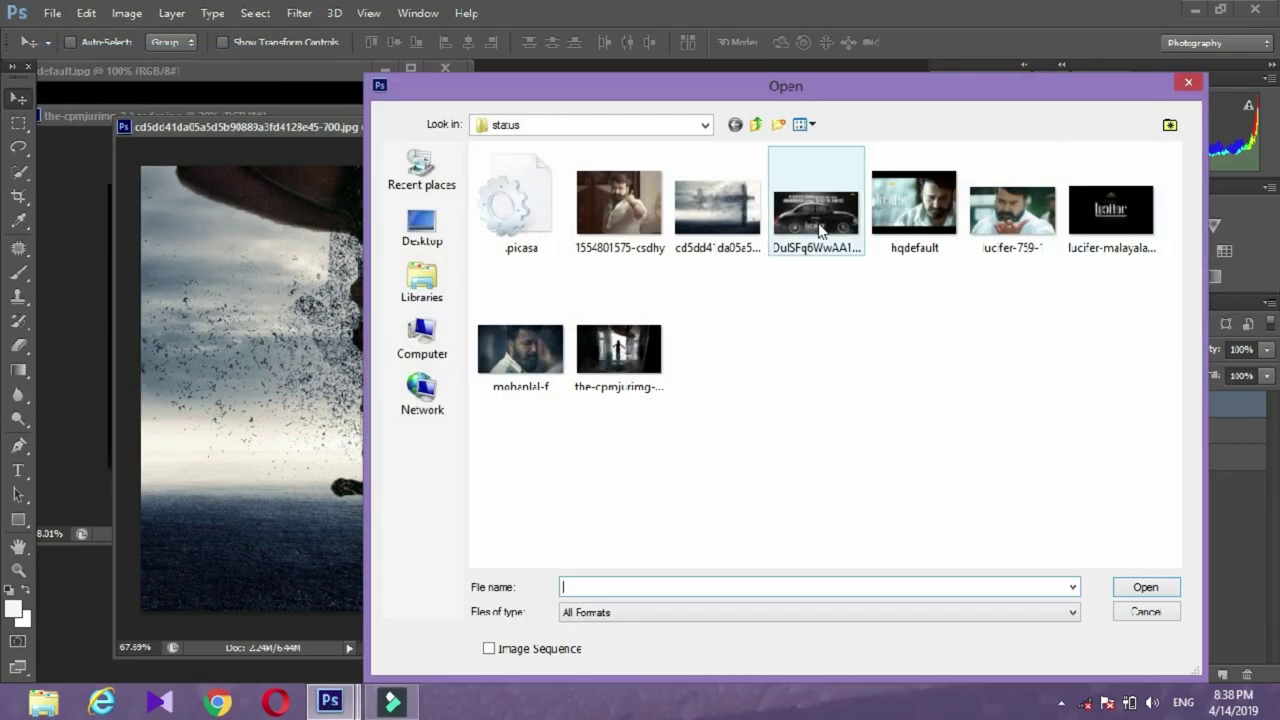
{"action": "double_click", "coordinate": [1133, 246]}
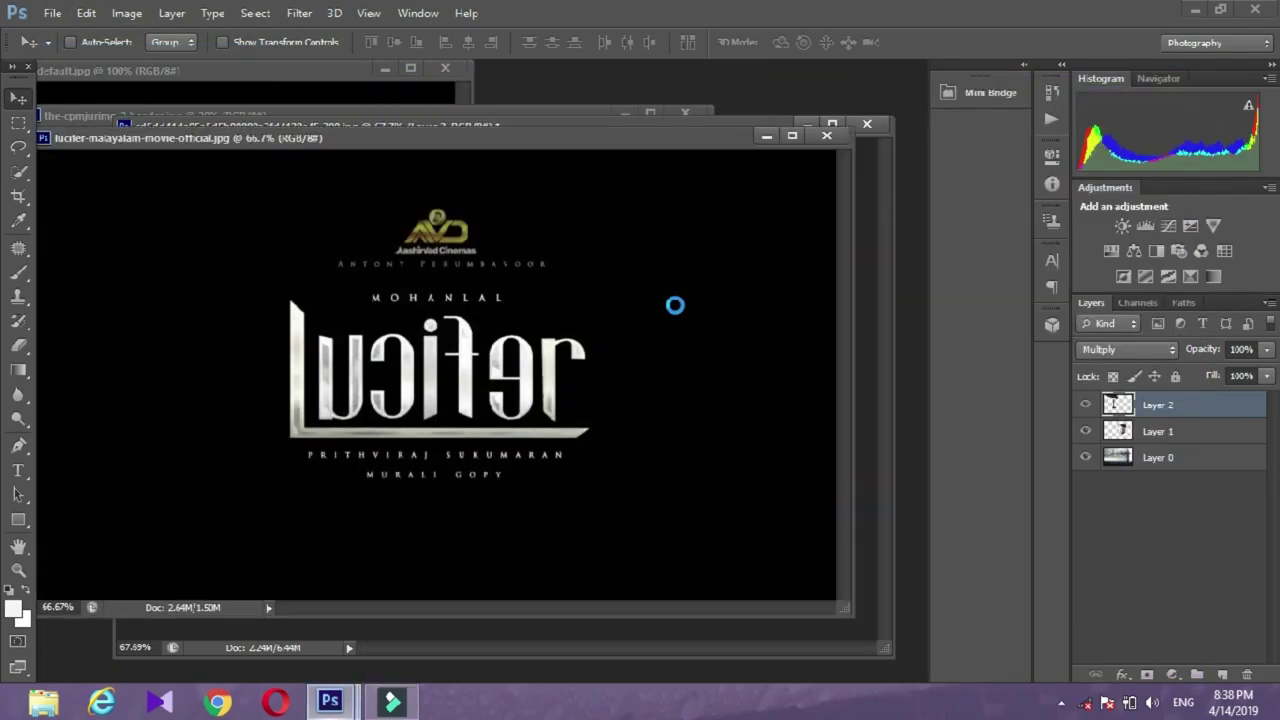
{"action": "left_click", "coordinate": [16, 126]}
{"action": "left_click_drag", "start_coordinate": [252, 285], "coordinate": [637, 485]}
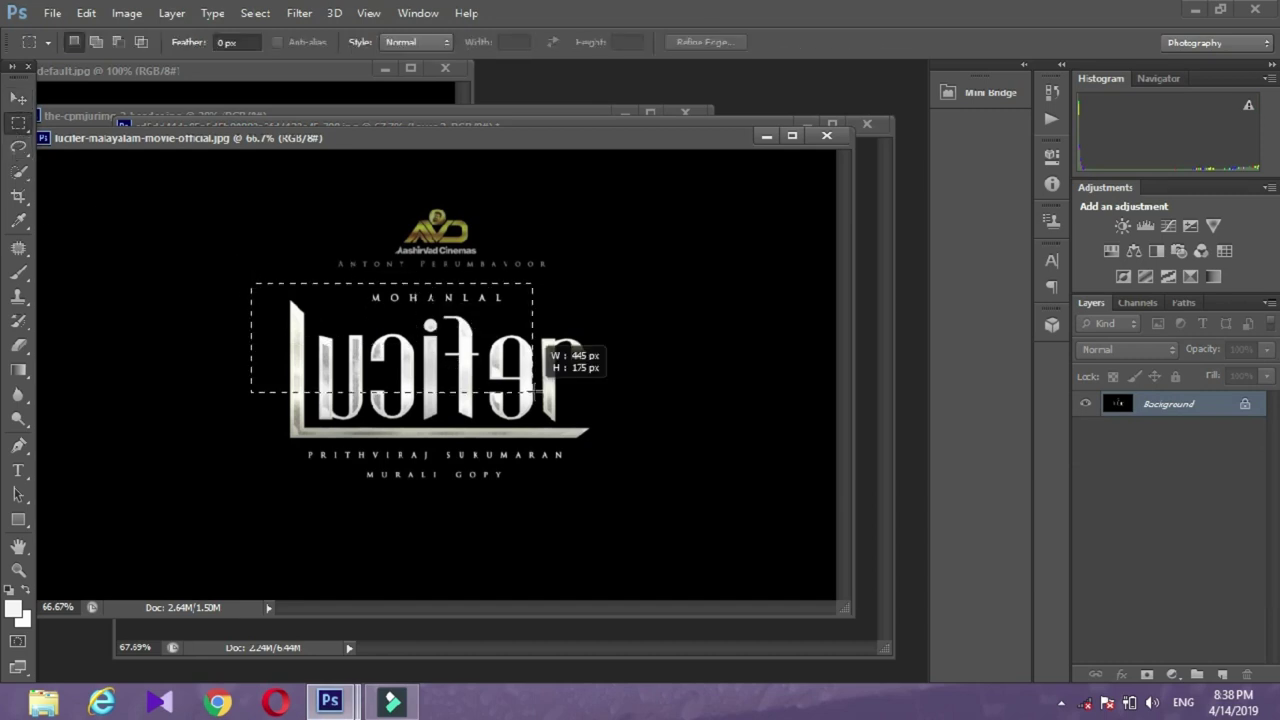
{"action": "key", "text": "v"}
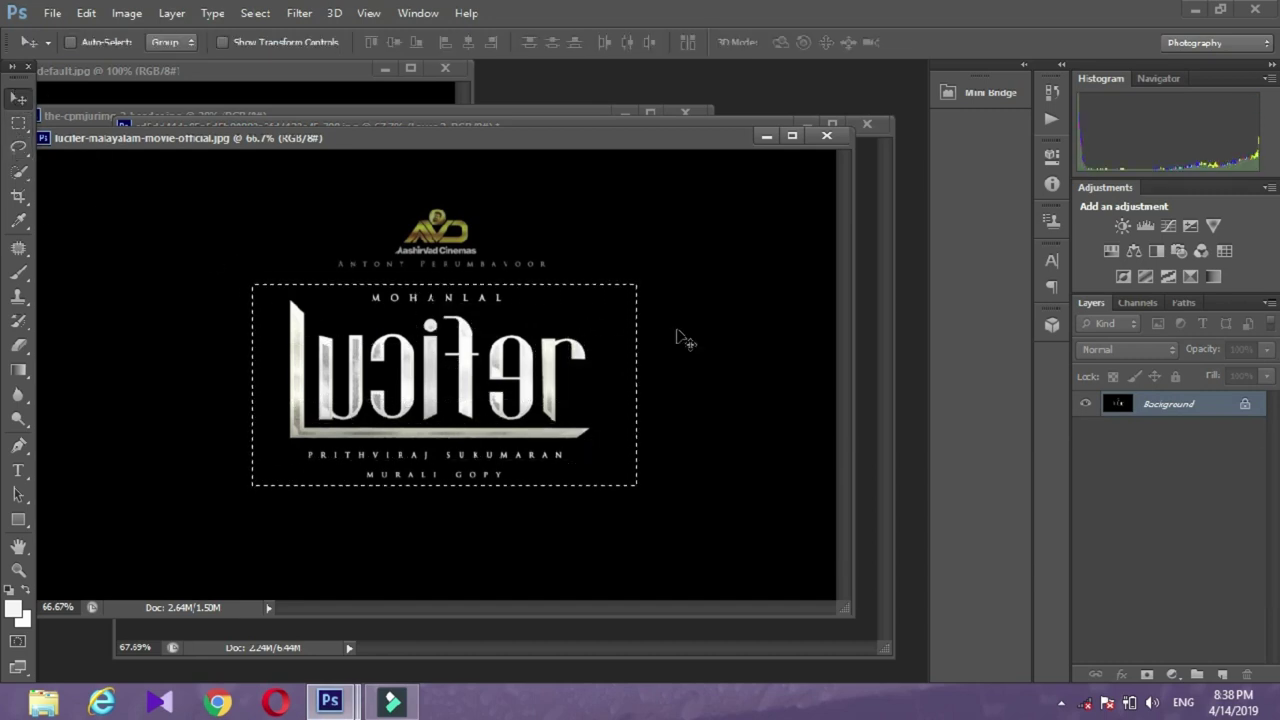
{"action": "mouse_move", "coordinate": [551, 149]}
{"action": "left_mouse_down"}
{"action": "mouse_move", "coordinate": [515, 465]}
{"action": "mouse_move", "coordinate": [575, 190]}
{"action": "mouse_move", "coordinate": [633, 573]}
{"action": "left_mouse_up"}
Shrink the Lucifer title and place it near the poster's bottom centre.
{"action": "key", "text": "ctrl+t"}
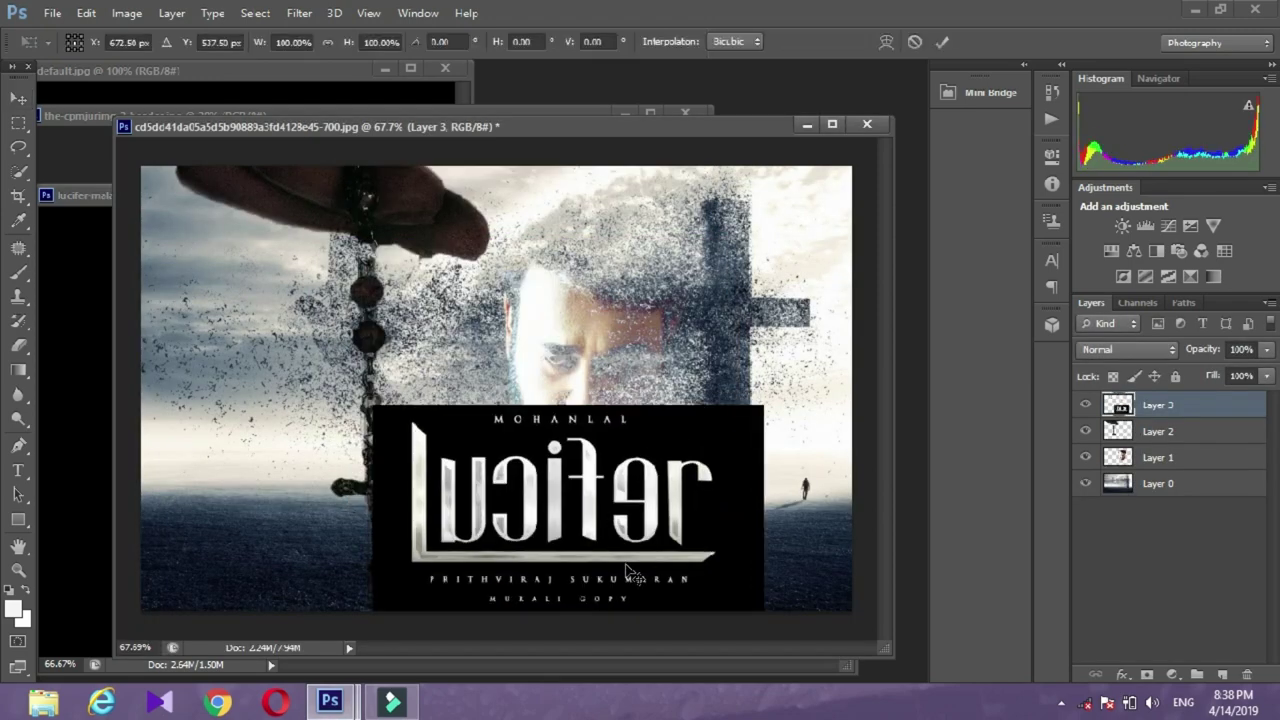
{"action": "left_click_drag", "start_coordinate": [373, 406], "coordinate": [491, 463]}
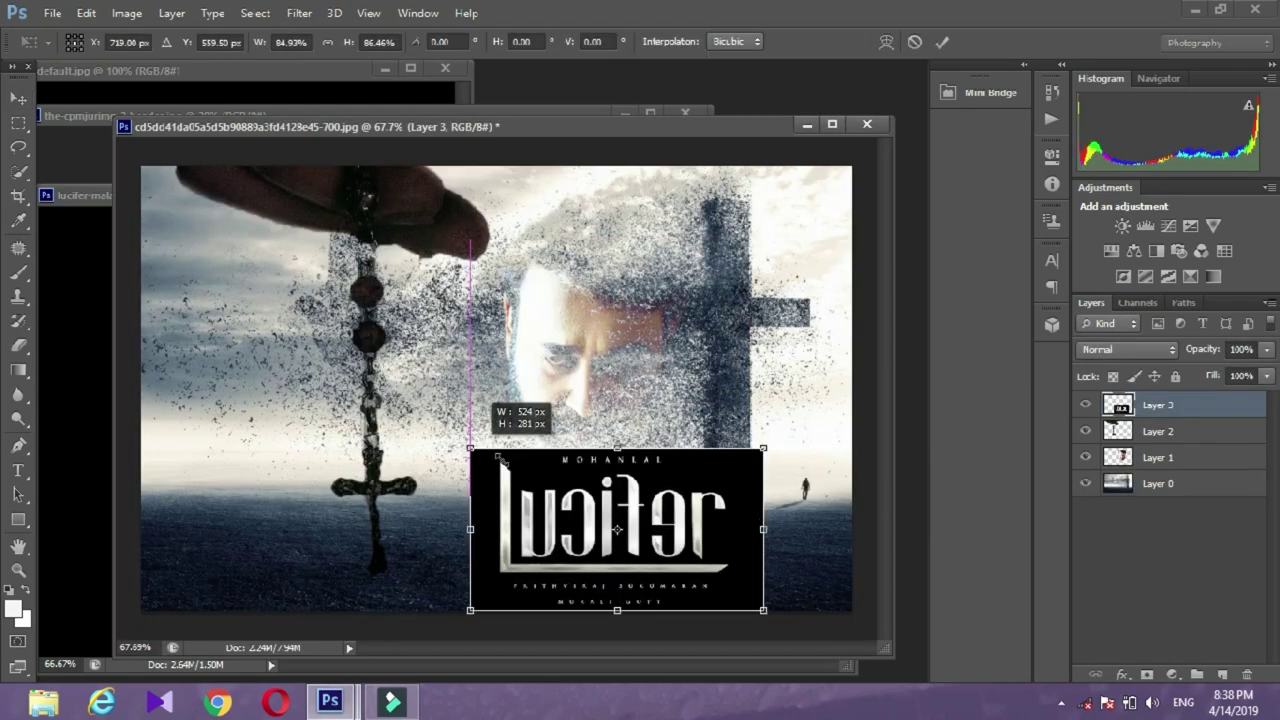
{"action": "left_click_drag", "start_coordinate": [575, 510], "coordinate": [533, 502]}
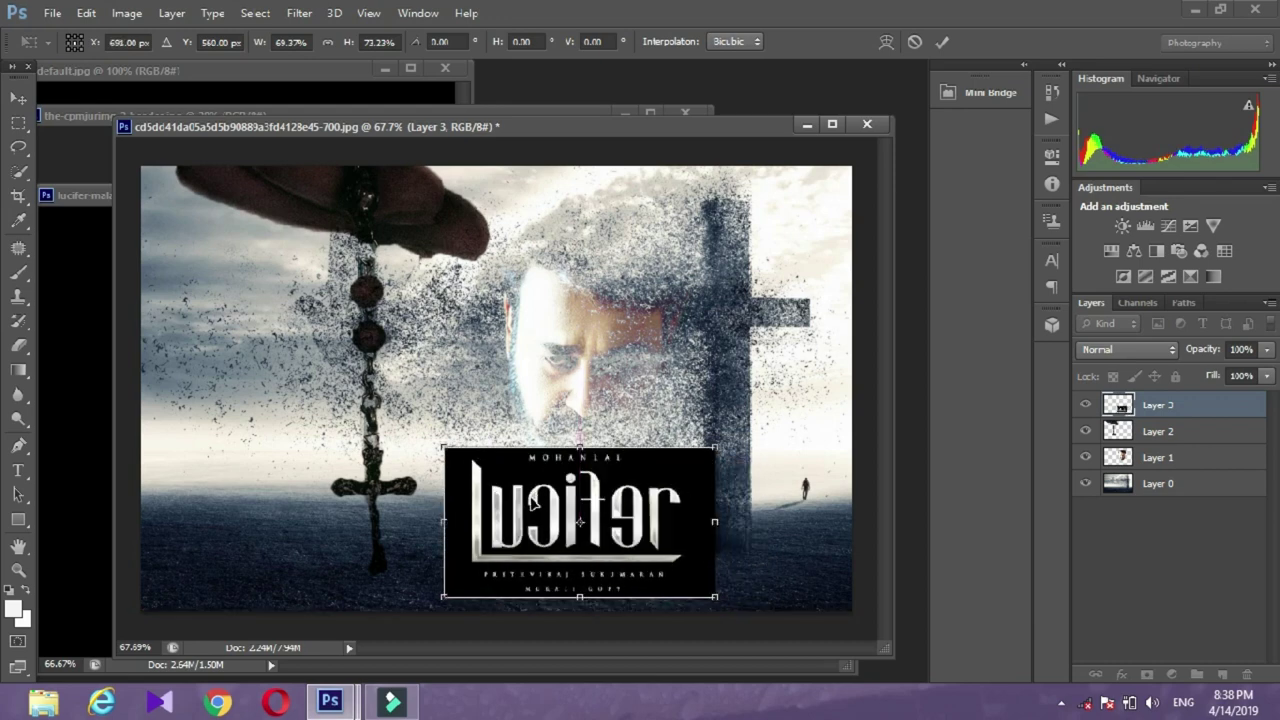
{"action": "key", "text": "Return"}
Set the title's blend mode to Color Dodge and fine-tune its position.
{"action": "left_click", "coordinate": [1144, 349]}
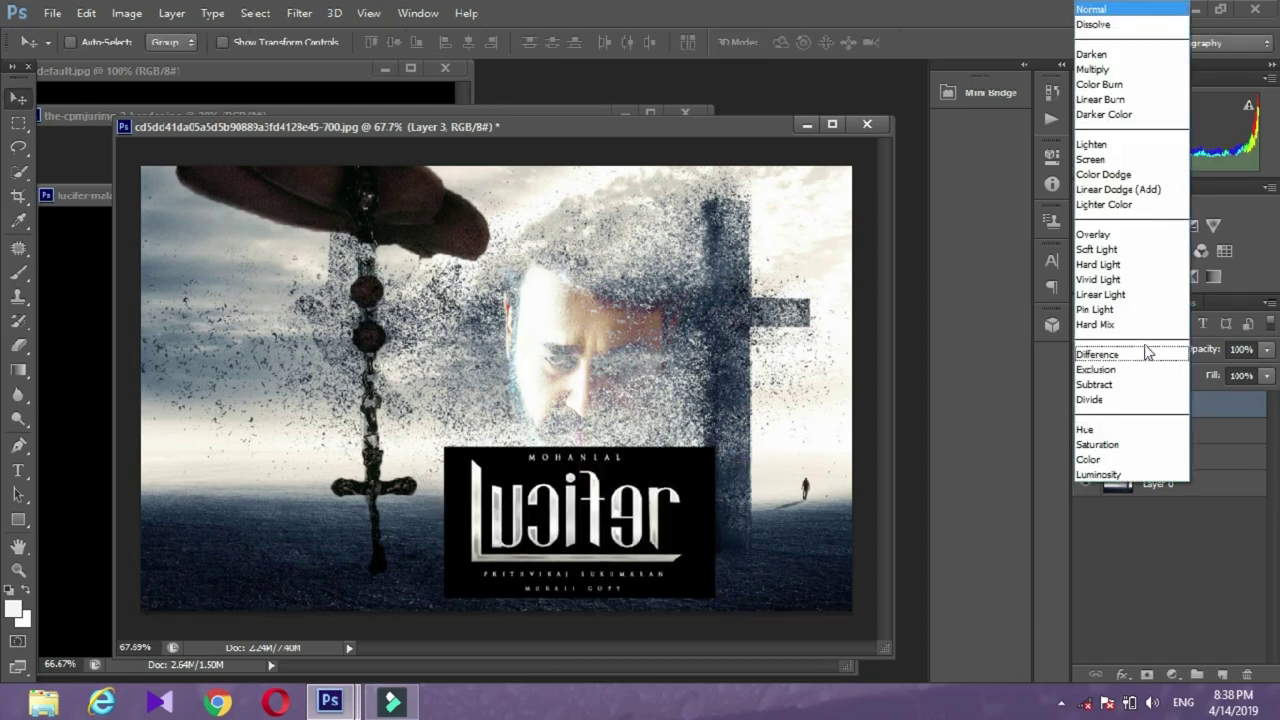
{"action": "left_click", "coordinate": [1105, 58]}
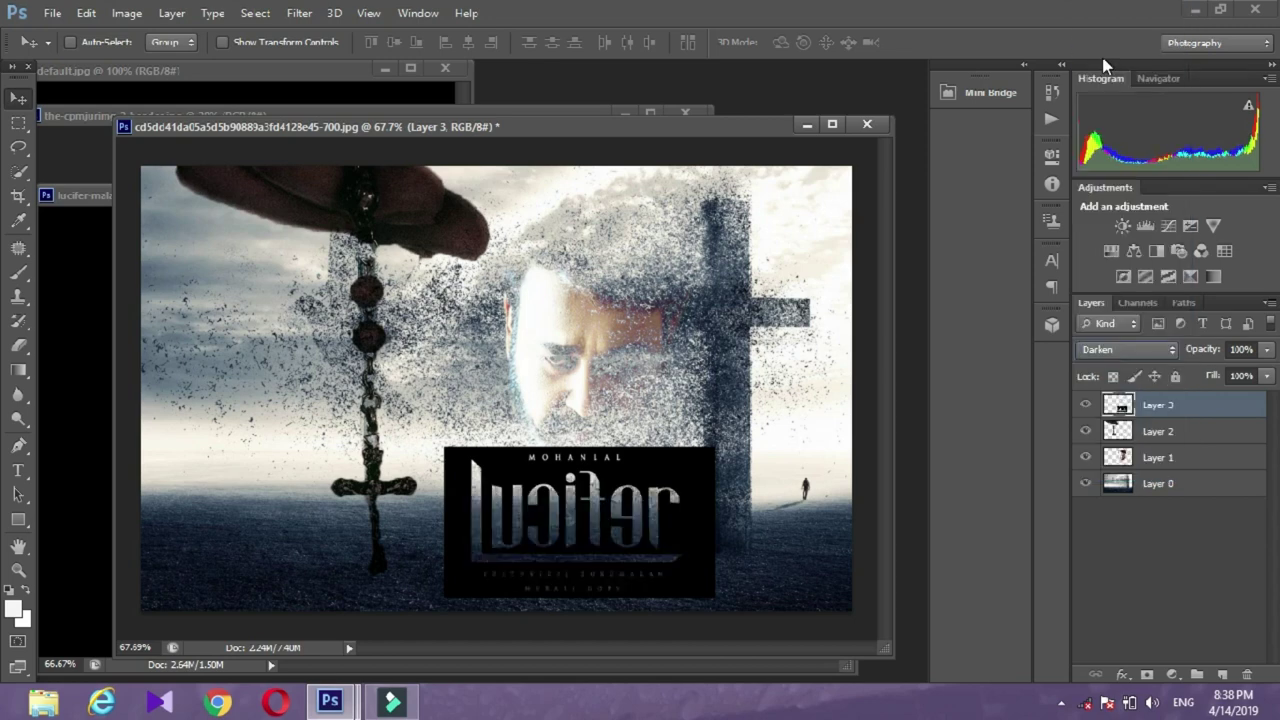
{"action": "key", "text": "Down"}
{"action": "key", "text": "Down"}
{"action": "key", "text": "Down"}
{"action": "key", "text": "Down"}
{"action": "key", "text": "Down"}
{"action": "key", "text": "Down"}
{"action": "key", "text": "Down"}
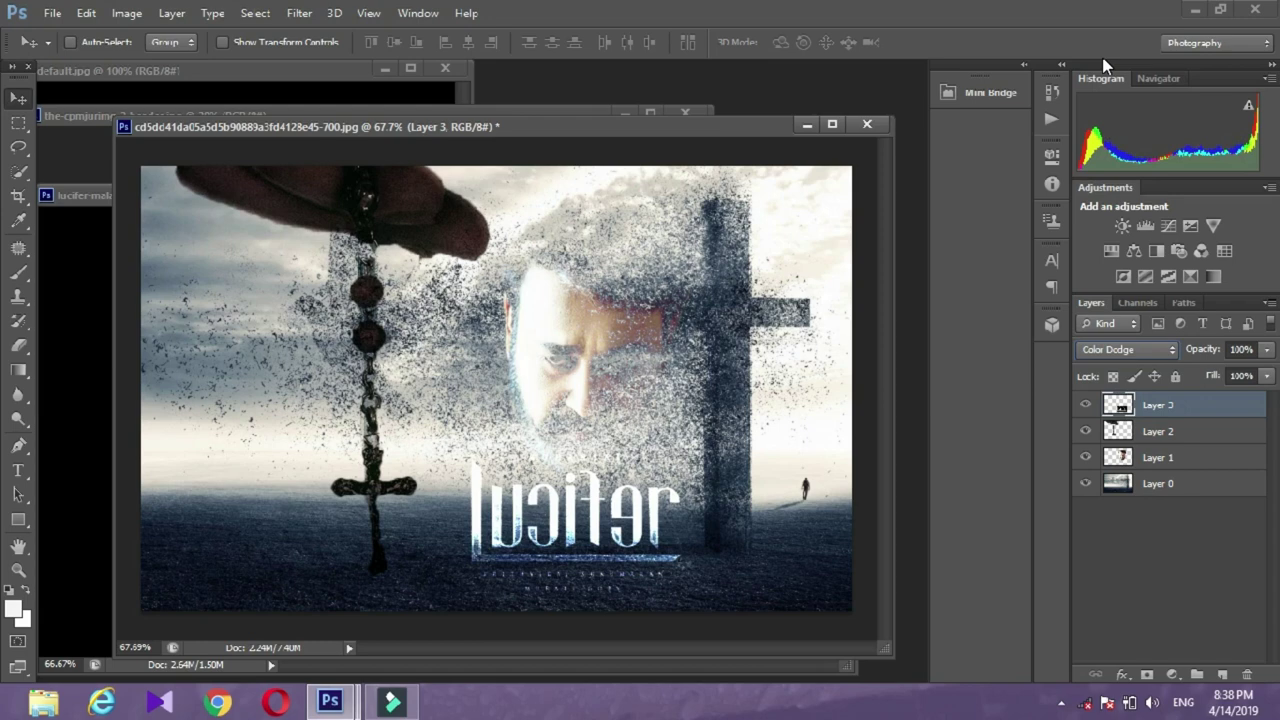
{"action": "key", "text": "Down"}
{"action": "key", "text": "Up"}
{"action": "key", "text": "Up"}
{"action": "key", "text": "Down"}
{"action": "left_click_drag", "start_coordinate": [606, 538], "coordinate": [598, 538]}
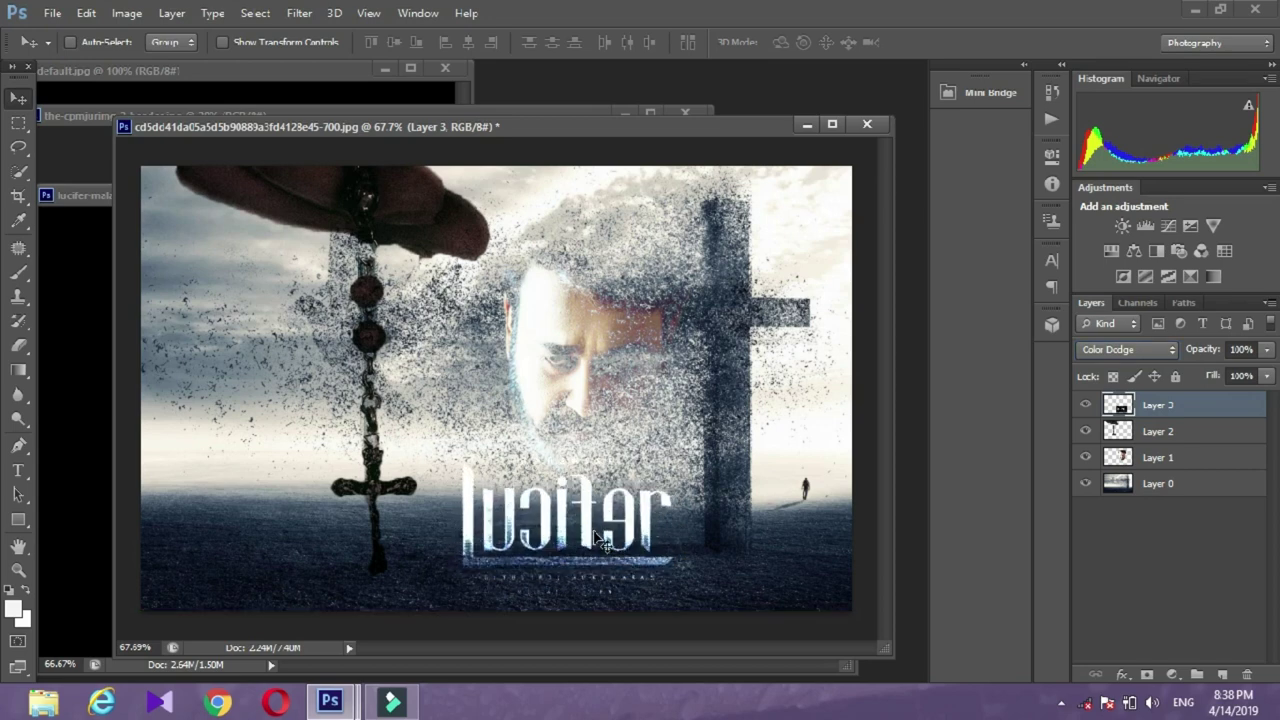
{"action": "left_click_drag", "start_coordinate": [604, 540], "coordinate": [603, 541]}
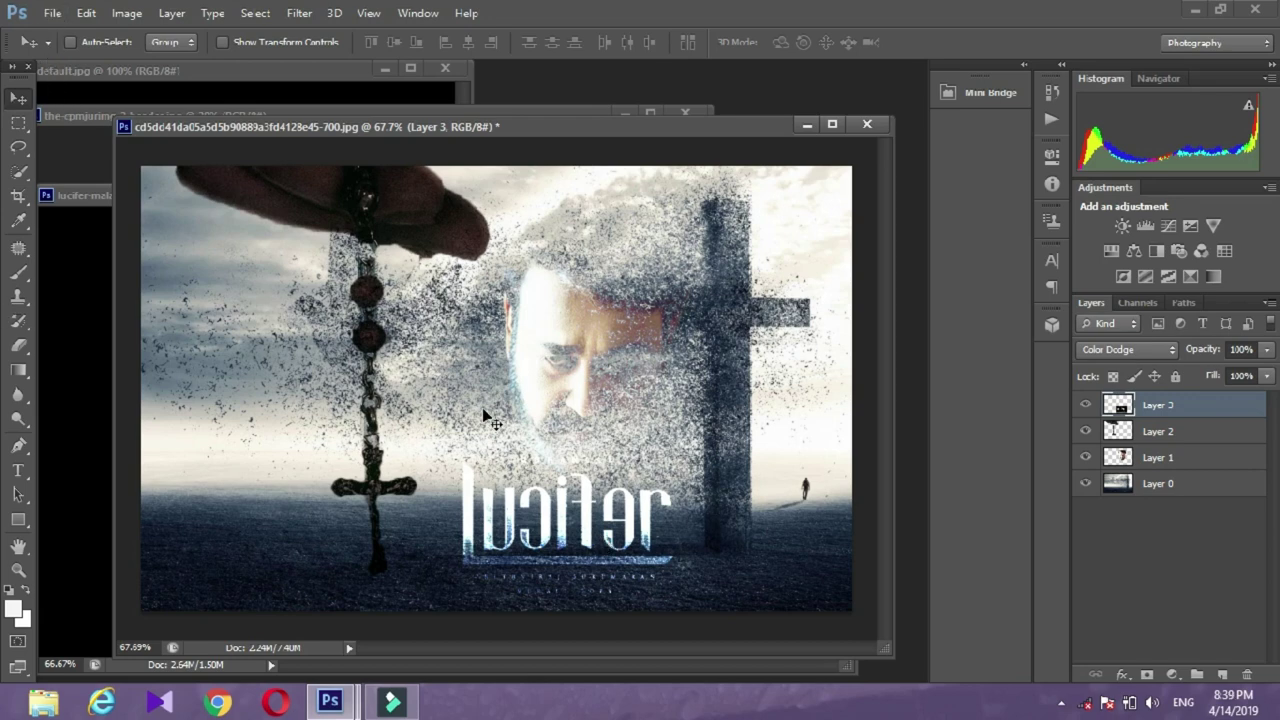
Load the vintage car poster and start tracing the car roof with the Magnetic Lasso.
{"action": "left_click", "coordinate": [50, 13]}
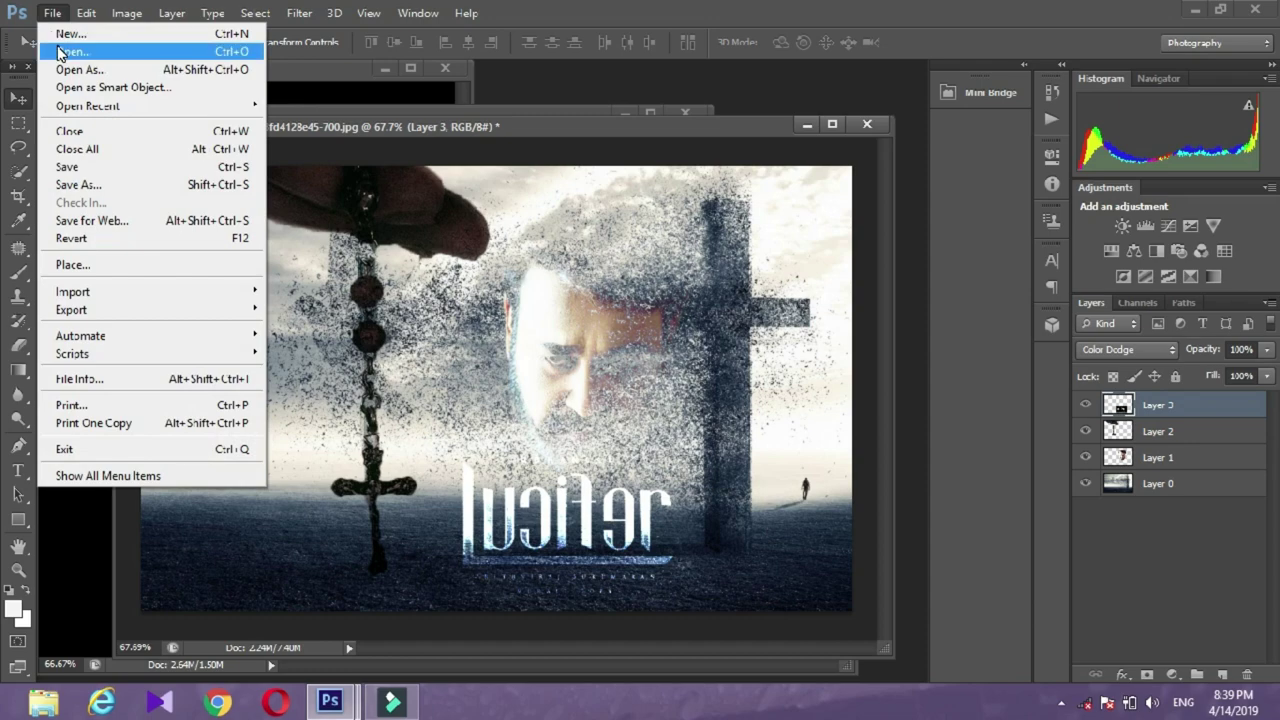
{"action": "left_click", "coordinate": [55, 53]}
{"action": "left_click", "coordinate": [850, 230]}
{"action": "double_click", "coordinate": [855, 235]}
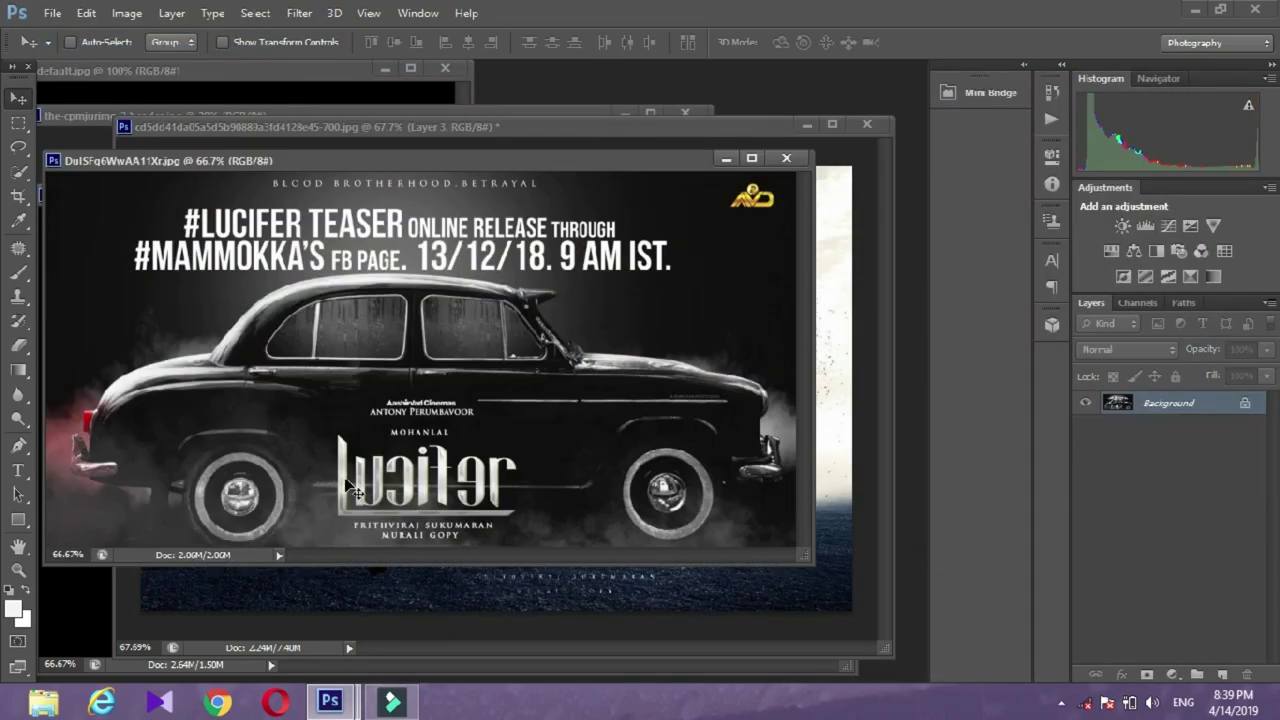
{"action": "key", "text": "l"}
{"action": "right_click", "coordinate": [18, 146]}
{"action": "left_click", "coordinate": [60, 186]}
{"action": "left_click", "coordinate": [101, 402]}
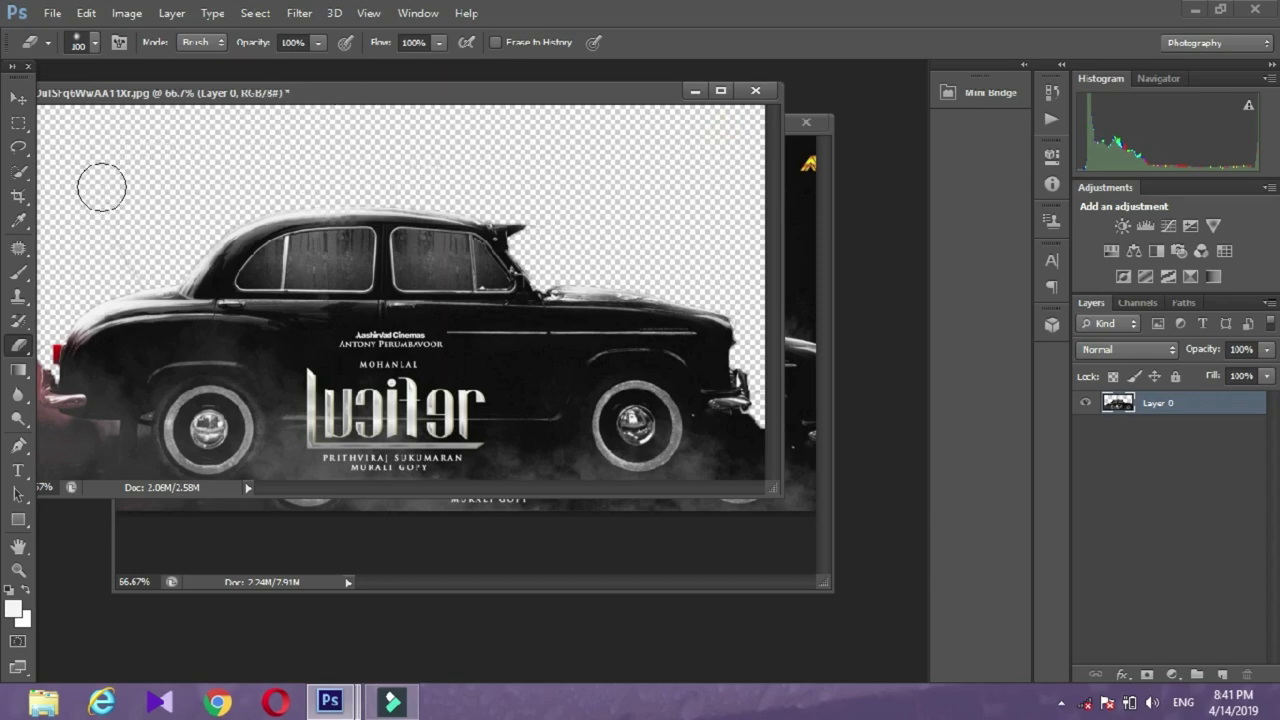
Patch away the production credits text above the Lucifer title.
{"action": "left_click", "coordinate": [18, 123]}
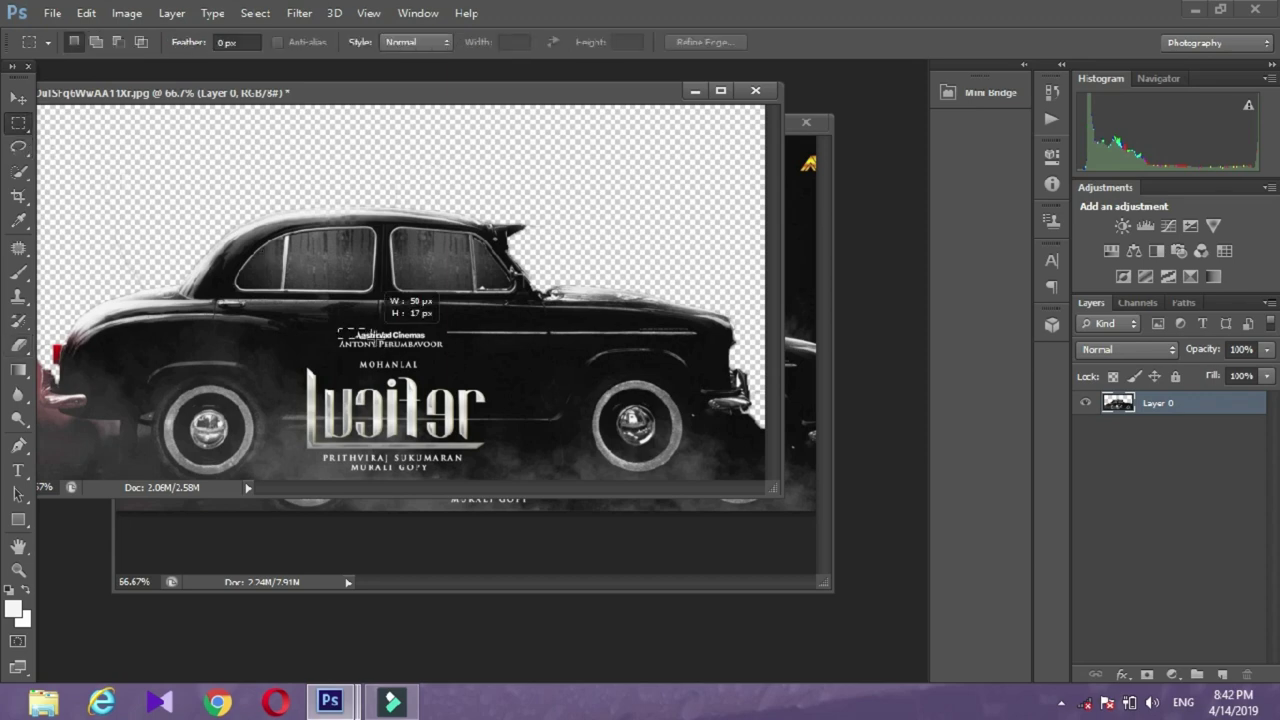
{"action": "left_click_drag", "start_coordinate": [338, 327], "coordinate": [446, 349]}
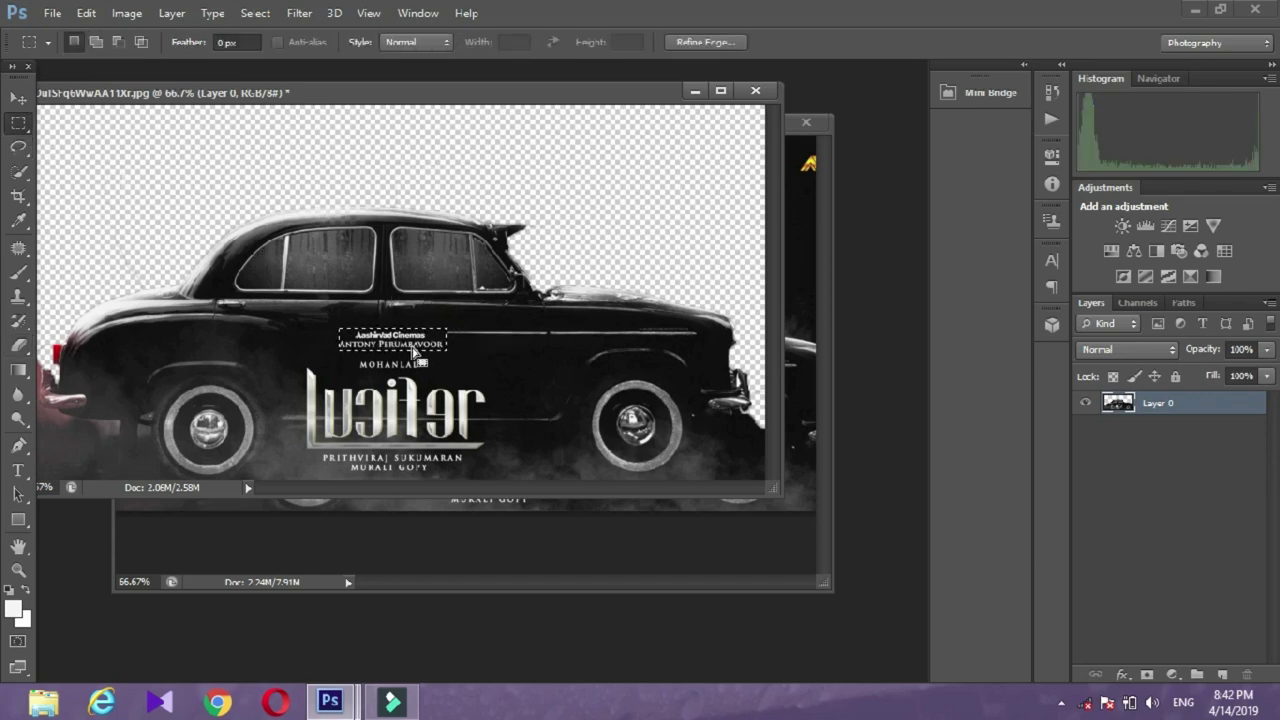
{"action": "left_click", "coordinate": [20, 252]}
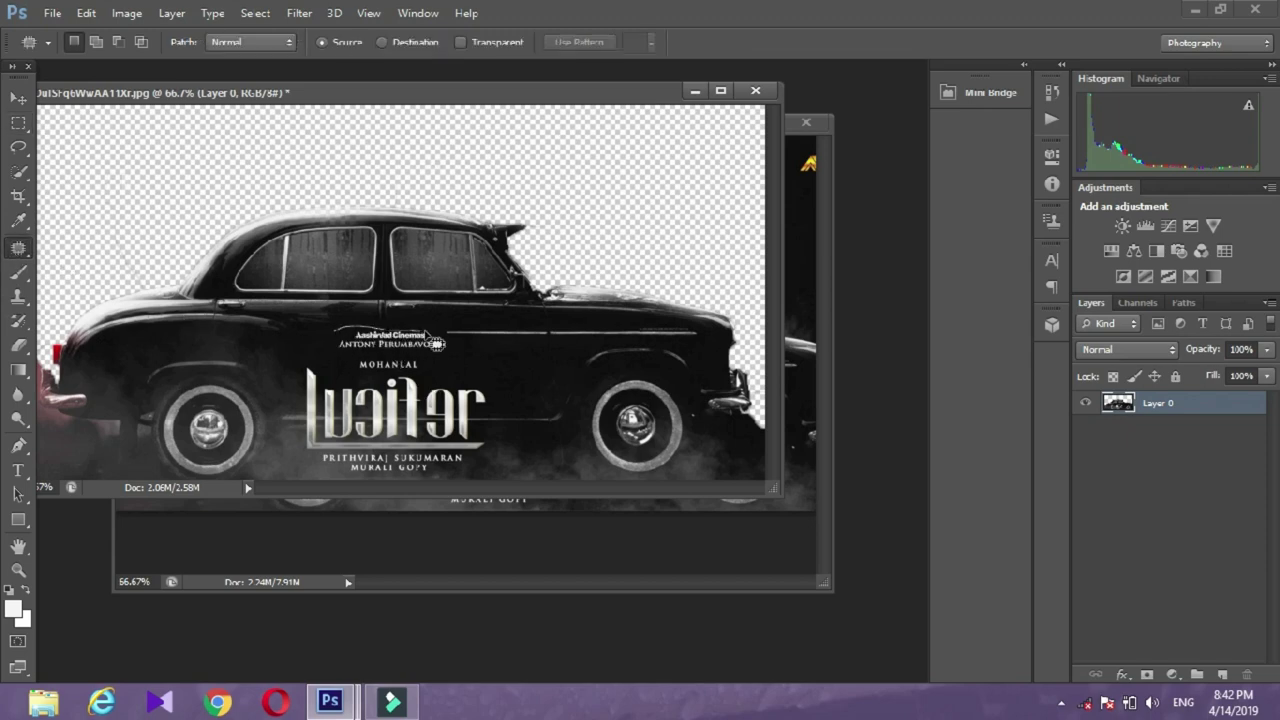
{"action": "mouse_move", "coordinate": [457, 355]}
{"action": "left_mouse_down"}
{"action": "mouse_move", "coordinate": [365, 352]}
{"action": "mouse_move", "coordinate": [463, 363]}
{"action": "left_mouse_up"}
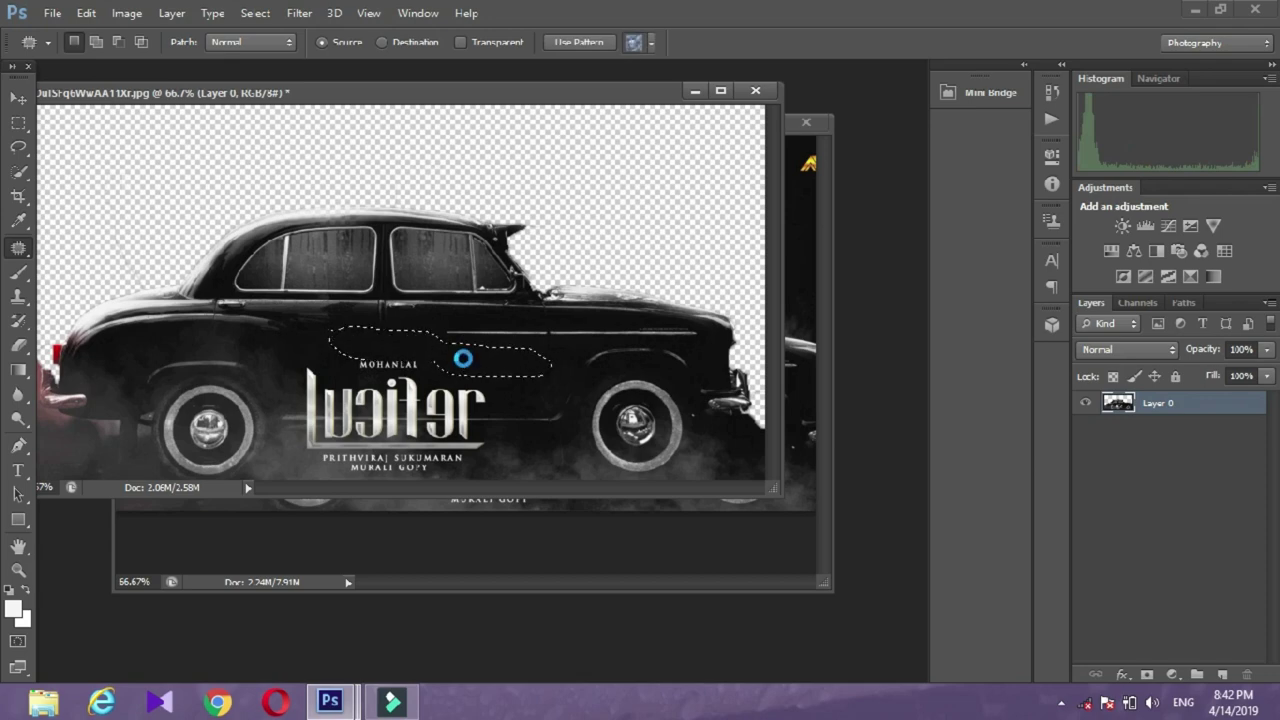
{"action": "key", "text": "ctrl+d"}
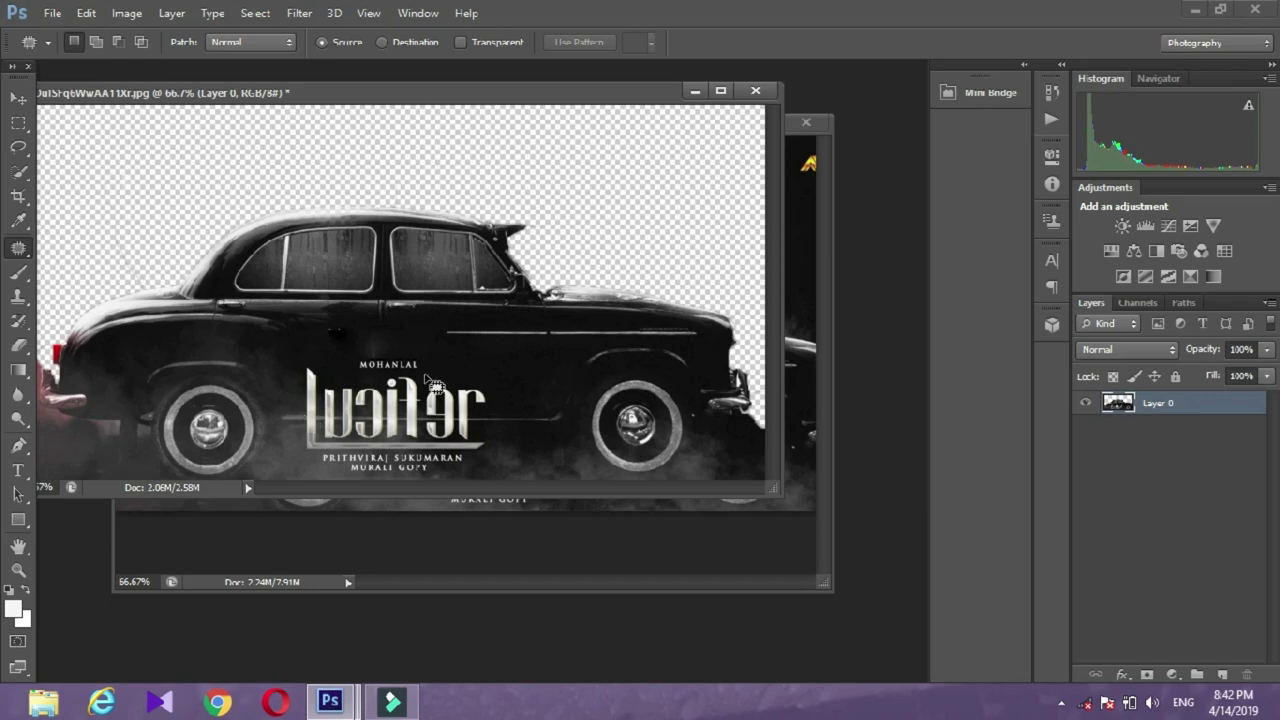
Patch the MOHANLAL badge out with nearby black car body.
{"action": "left_click_drag", "start_coordinate": [346, 372], "coordinate": [372, 350]}
{"action": "left_click_drag", "start_coordinate": [424, 388], "coordinate": [490, 372]}
{"action": "key", "text": "ctrl+d"}
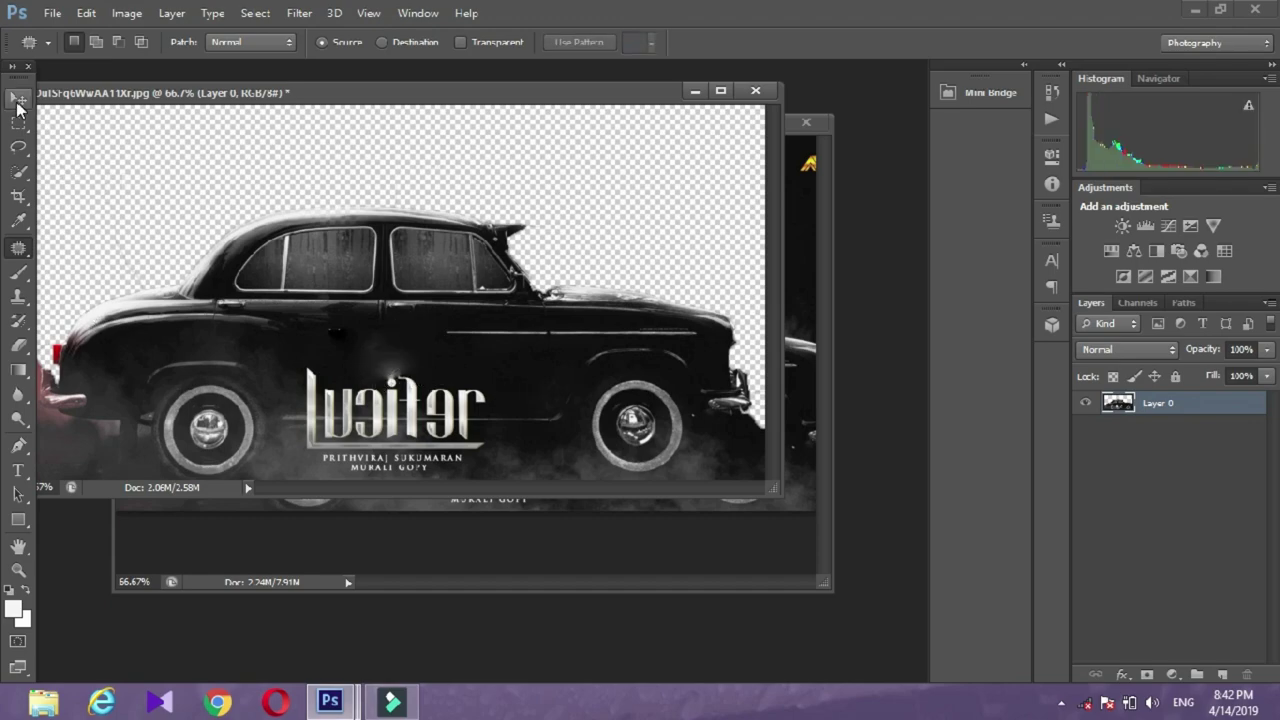
Move the car photo window aside and drag the car toward the poster.
{"action": "key", "text": "v"}
{"action": "left_click_drag", "start_coordinate": [415, 92], "coordinate": [592, 446]}
{"action": "left_click_drag", "start_coordinate": [790, 124], "coordinate": [713, 92]}
Drop the car into the poster and scale it to about 263×149 px at the lower left.
{"action": "mouse_move", "coordinate": [514, 357]}
{"action": "left_mouse_down"}
{"action": "mouse_move", "coordinate": [400, 250]}
{"action": "mouse_move", "coordinate": [465, 430]}
{"action": "left_mouse_up"}
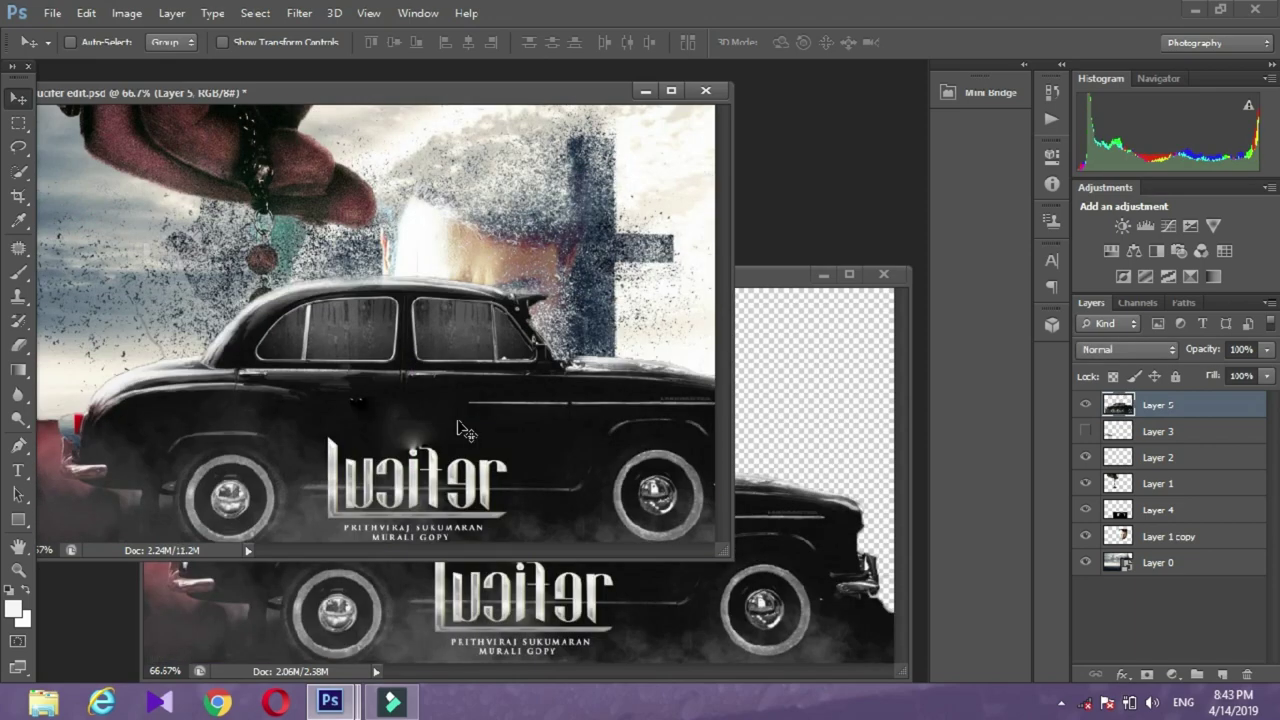
{"action": "key", "text": "ctrl+t"}
{"action": "left_click_drag", "start_coordinate": [35, 170], "coordinate": [527, 430]}
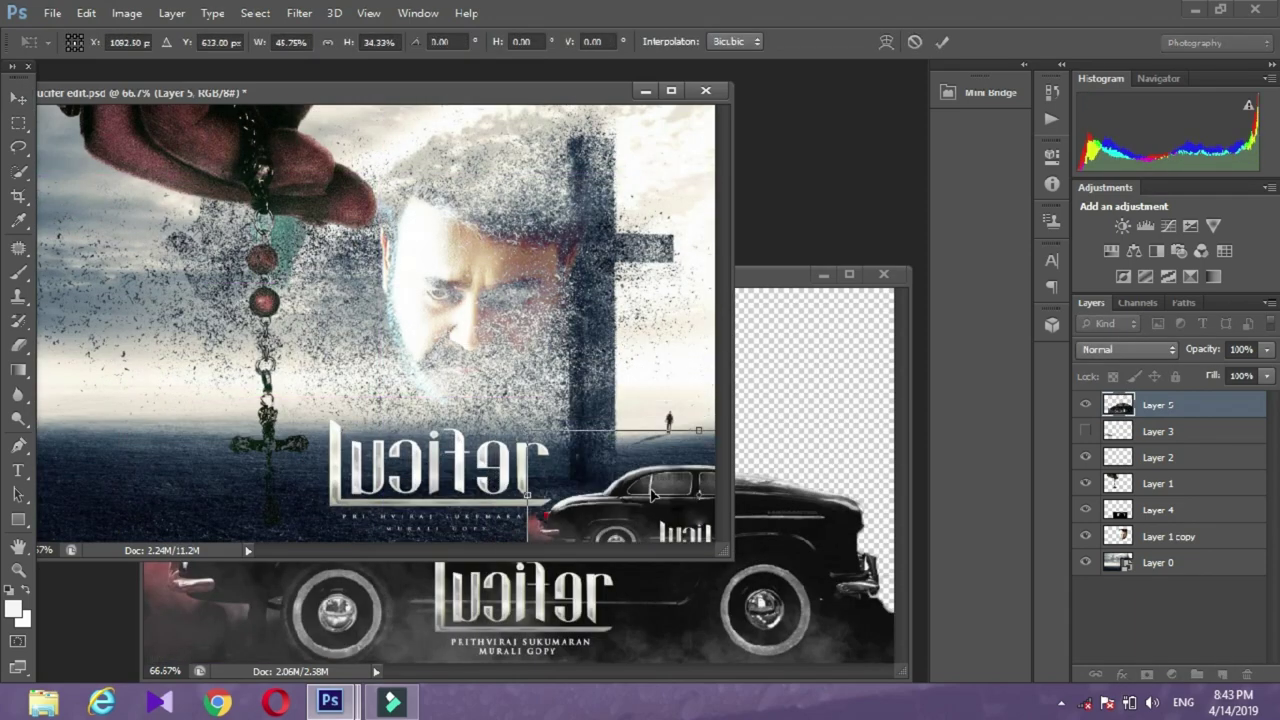
{"action": "left_click_drag", "start_coordinate": [652, 494], "coordinate": [253, 378]}
{"action": "left_click_drag", "start_coordinate": [128, 314], "coordinate": [312, 357]}
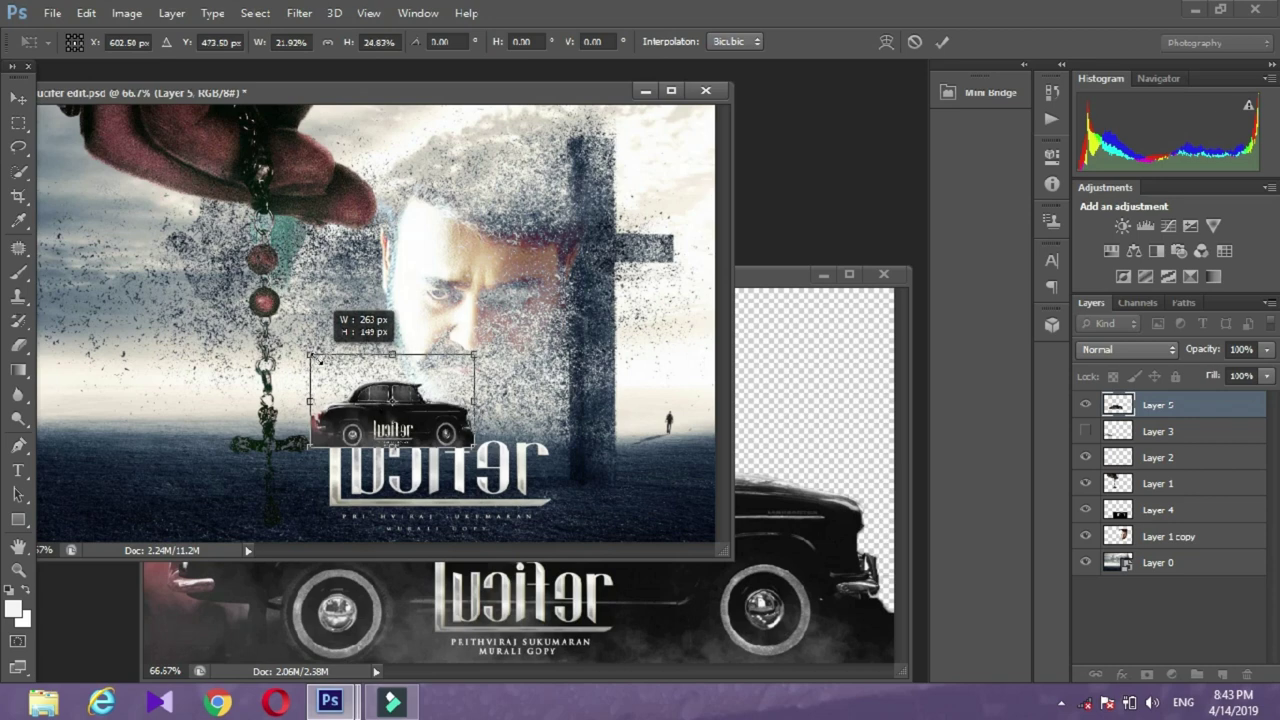
{"action": "mouse_move", "coordinate": [367, 397]}
{"action": "left_mouse_down"}
{"action": "mouse_move", "coordinate": [112, 415]}
{"action": "mouse_move", "coordinate": [113, 460]}
{"action": "left_mouse_up"}
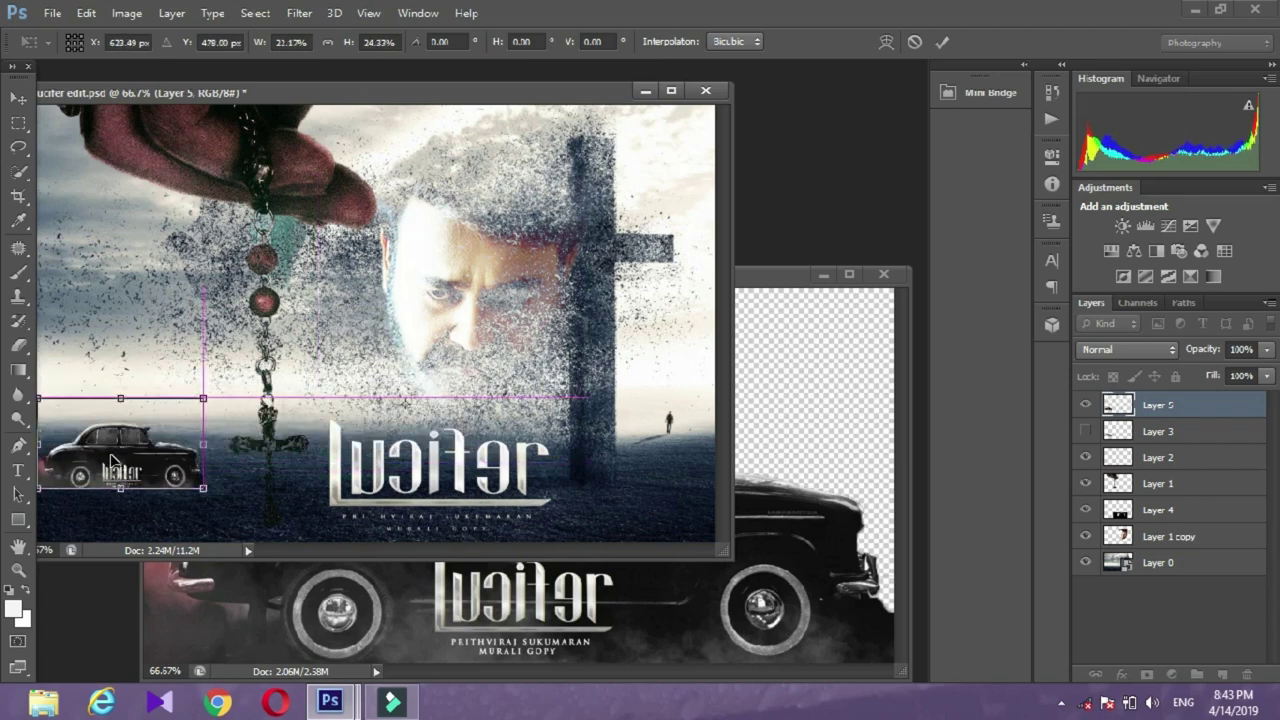
{"action": "key", "text": "Return"}
Try Darker Color and other blend modes on the car, nudging it onto the horizon.
{"action": "left_click", "coordinate": [1140, 355]}
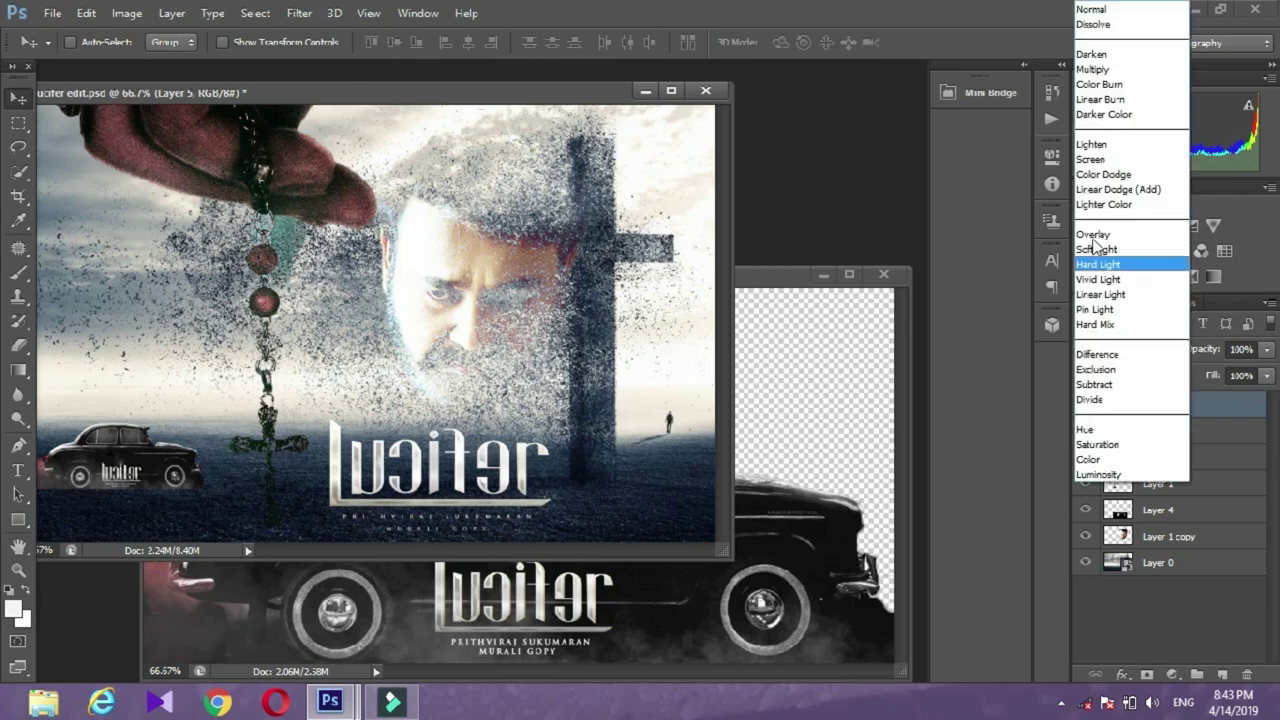
{"action": "left_click", "coordinate": [1098, 69]}
{"action": "key", "text": "Down"}
{"action": "key", "text": "Down"}
{"action": "key", "text": "Down"}
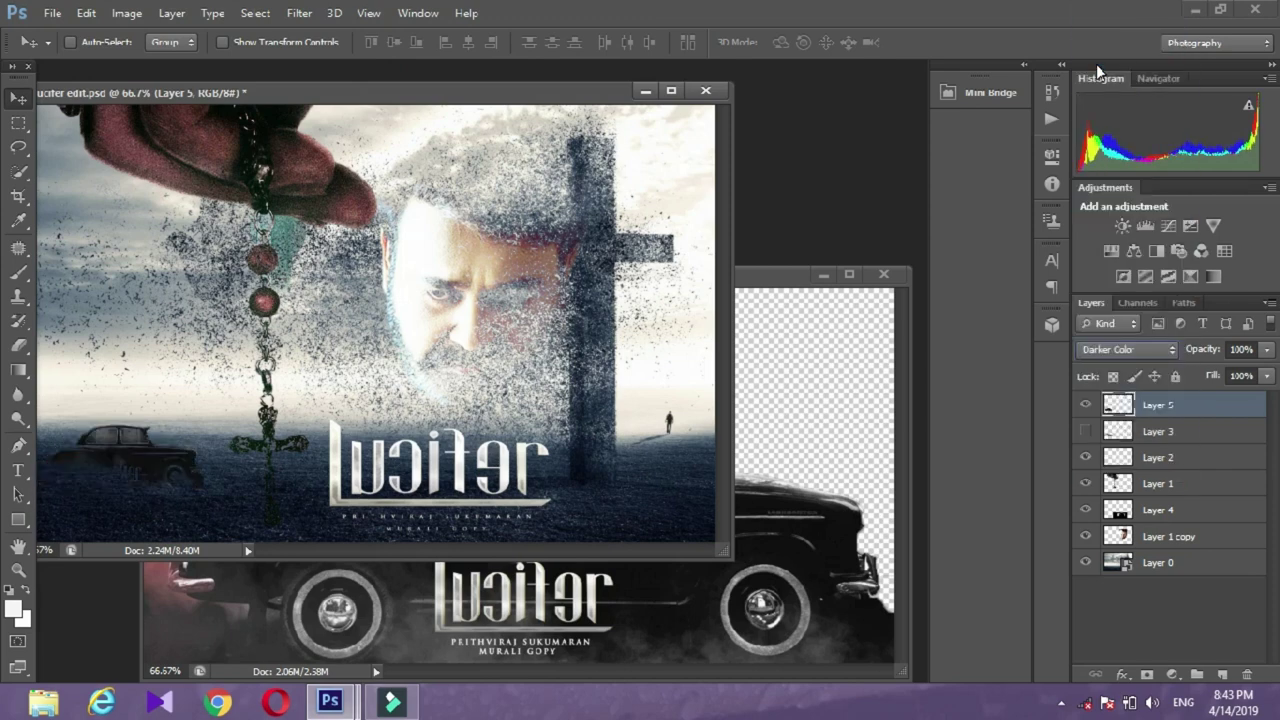
{"action": "mouse_move", "coordinate": [97, 465]}
{"action": "left_mouse_down"}
{"action": "mouse_move", "coordinate": [60, 463]}
{"action": "mouse_move", "coordinate": [172, 452]}
{"action": "left_mouse_up"}
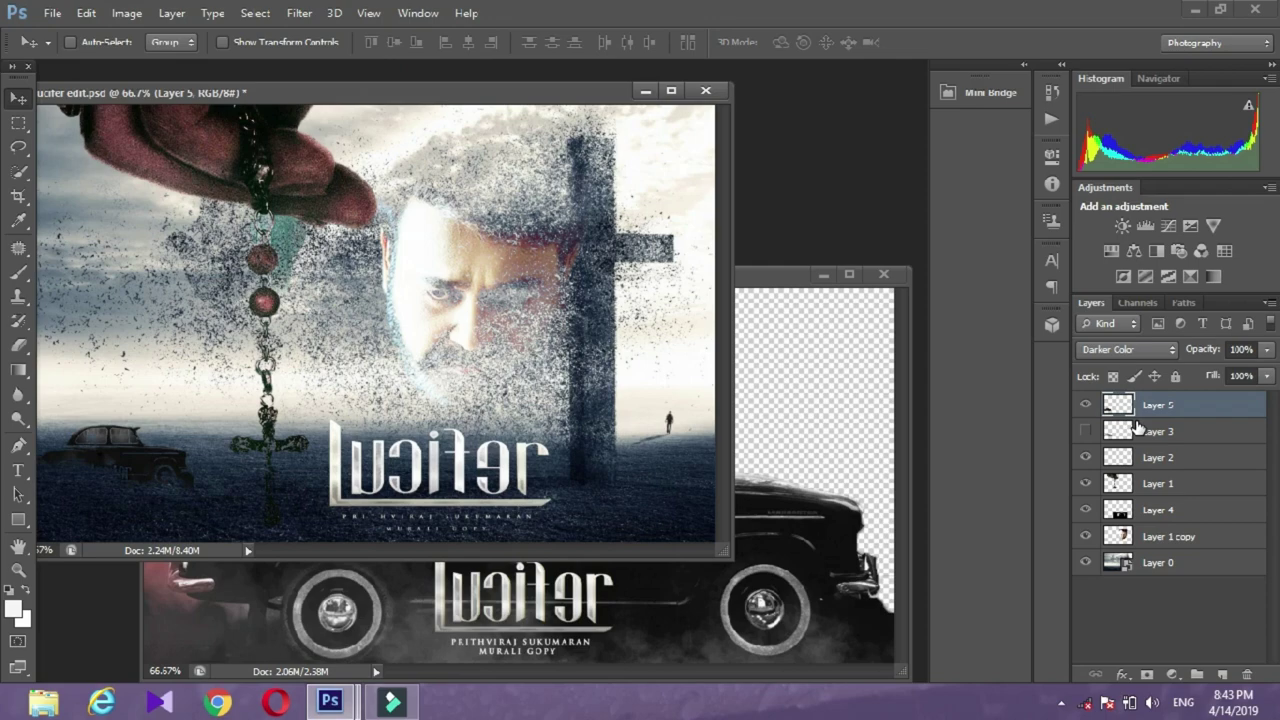
Delete Layer 5, show the faded 41% car layer, and close the car photo unsaved.
{"action": "key", "text": "Delete"}
{"action": "left_click", "coordinate": [1086, 405]}
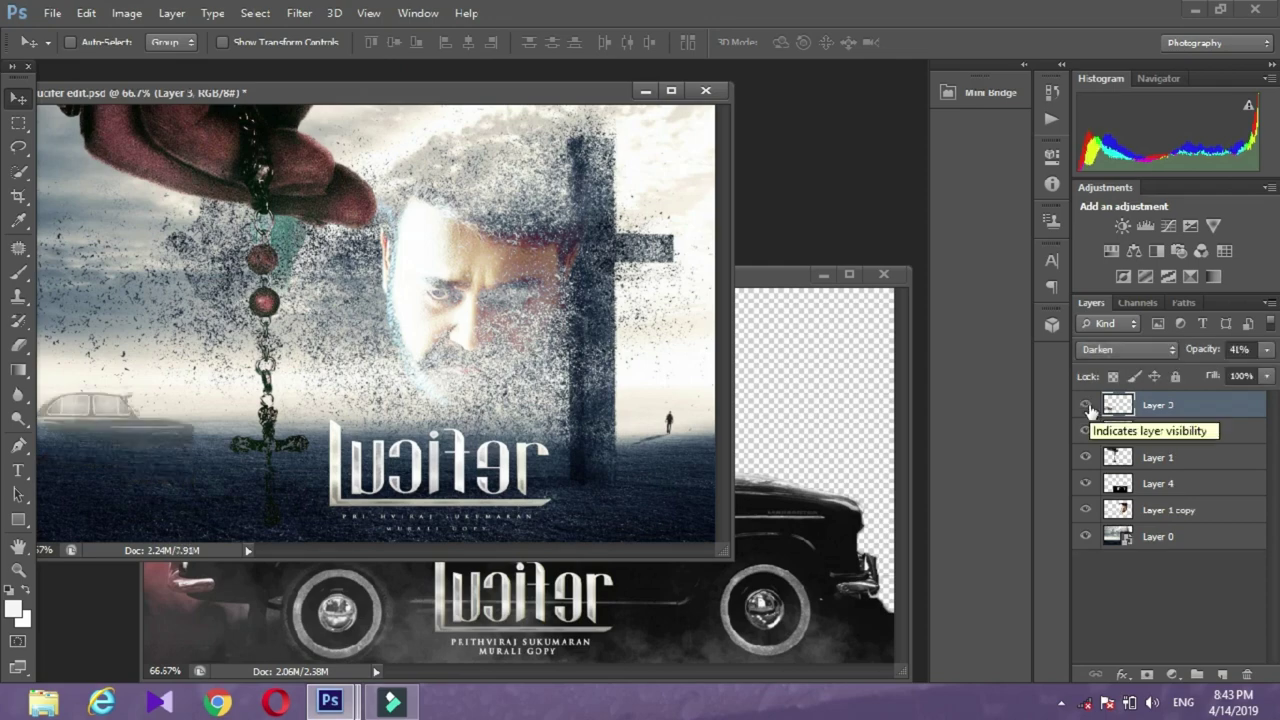
{"action": "left_click", "coordinate": [884, 274]}
{"action": "left_click", "coordinate": [643, 277]}
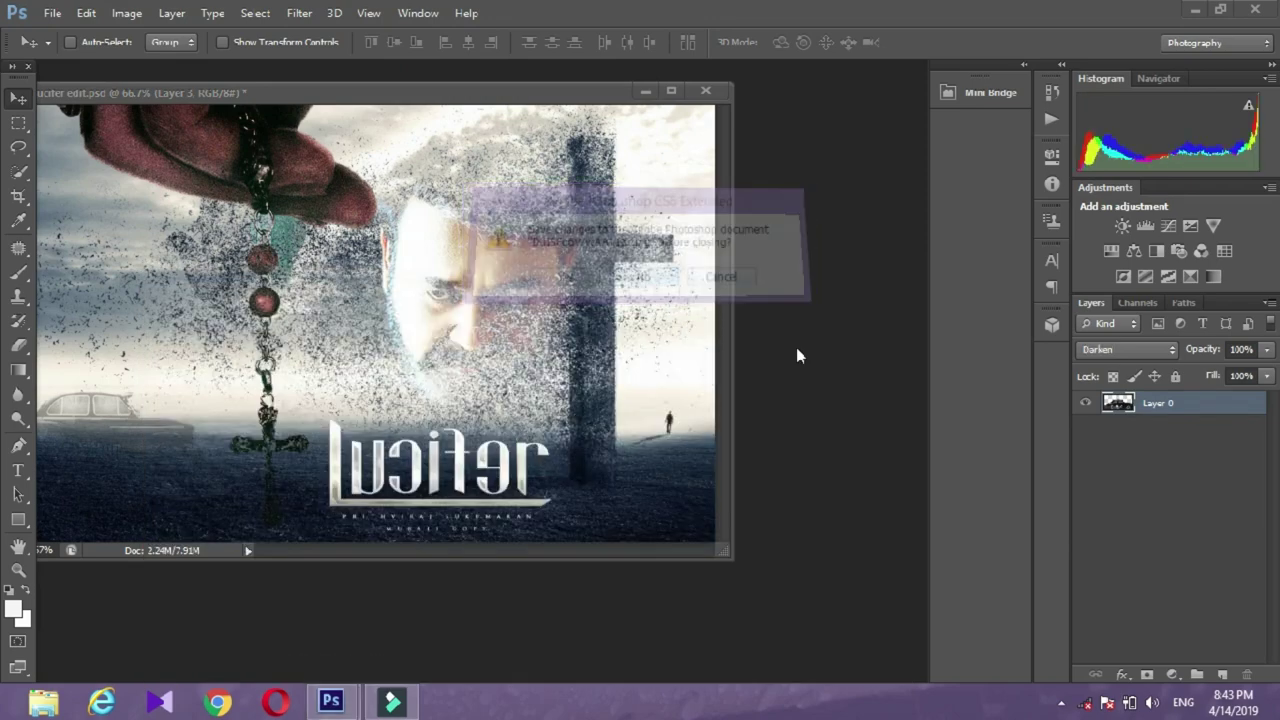
Dock the floating Lucifer poster as a tab and browse the File menu without choosing anything.
{"action": "left_click_drag", "start_coordinate": [449, 97], "coordinate": [506, 74]}
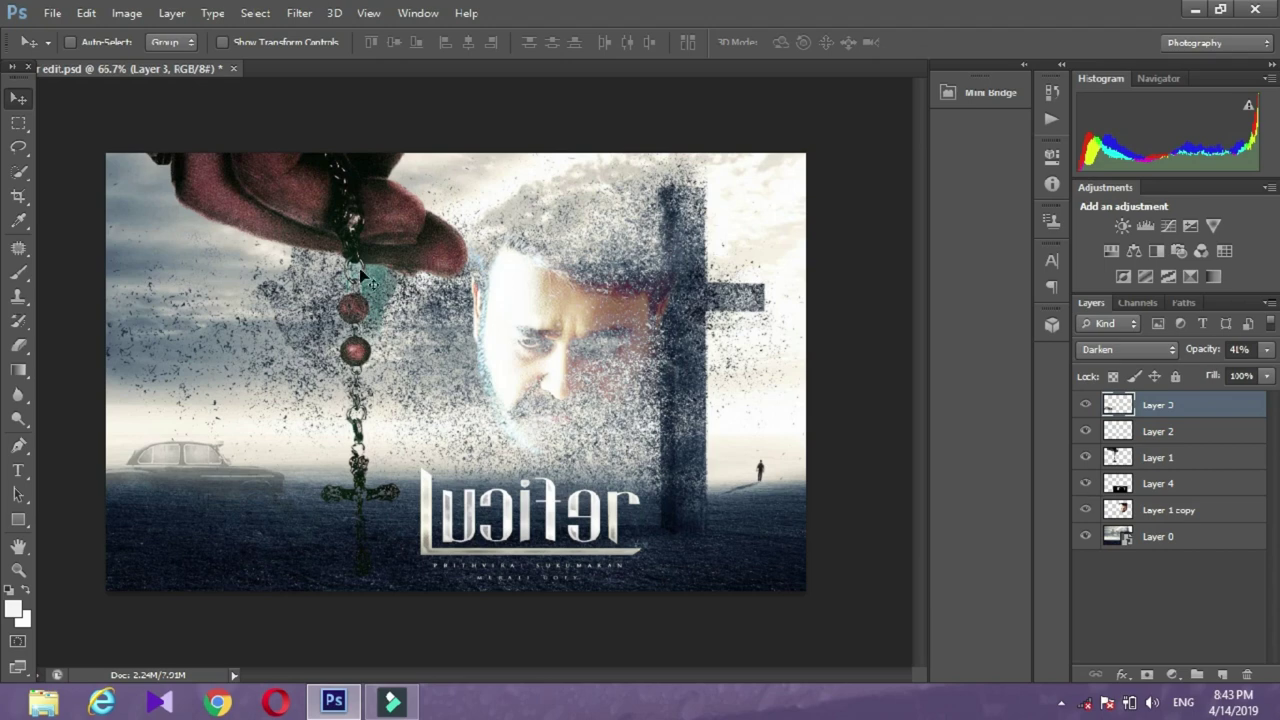
{"action": "left_click", "coordinate": [52, 20]}
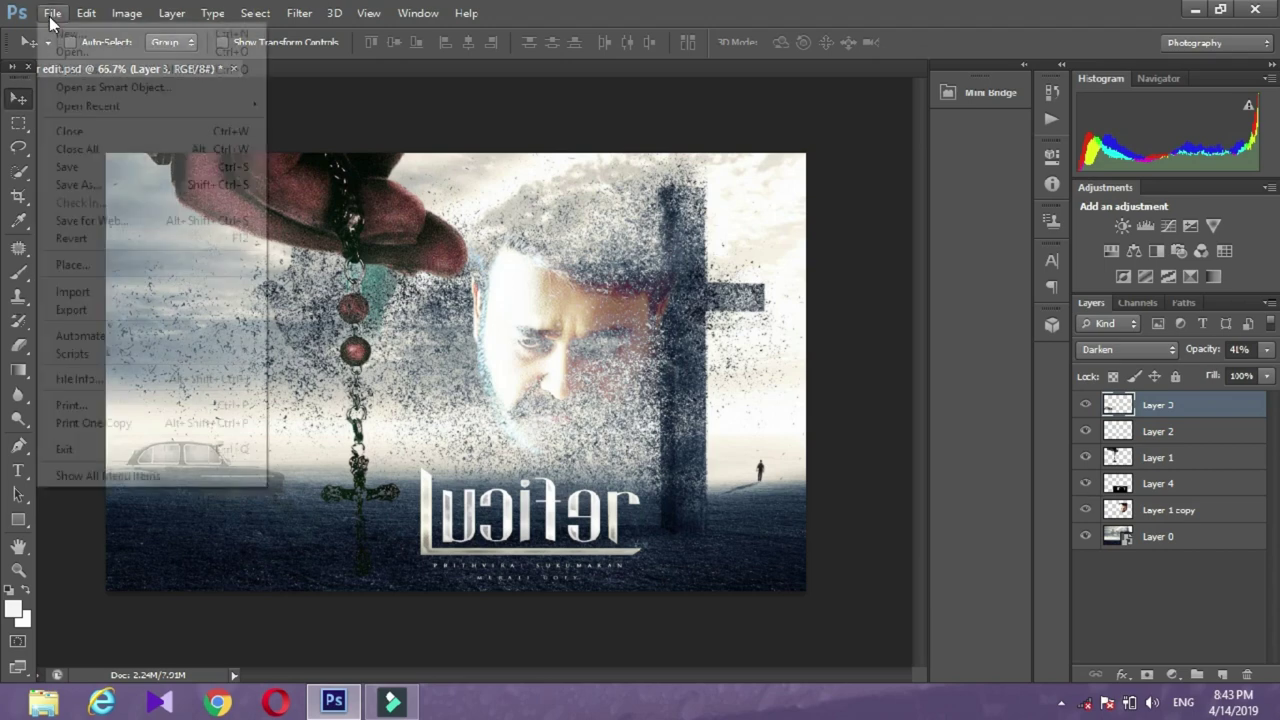
{"action": "left_click", "coordinate": [893, 118]}
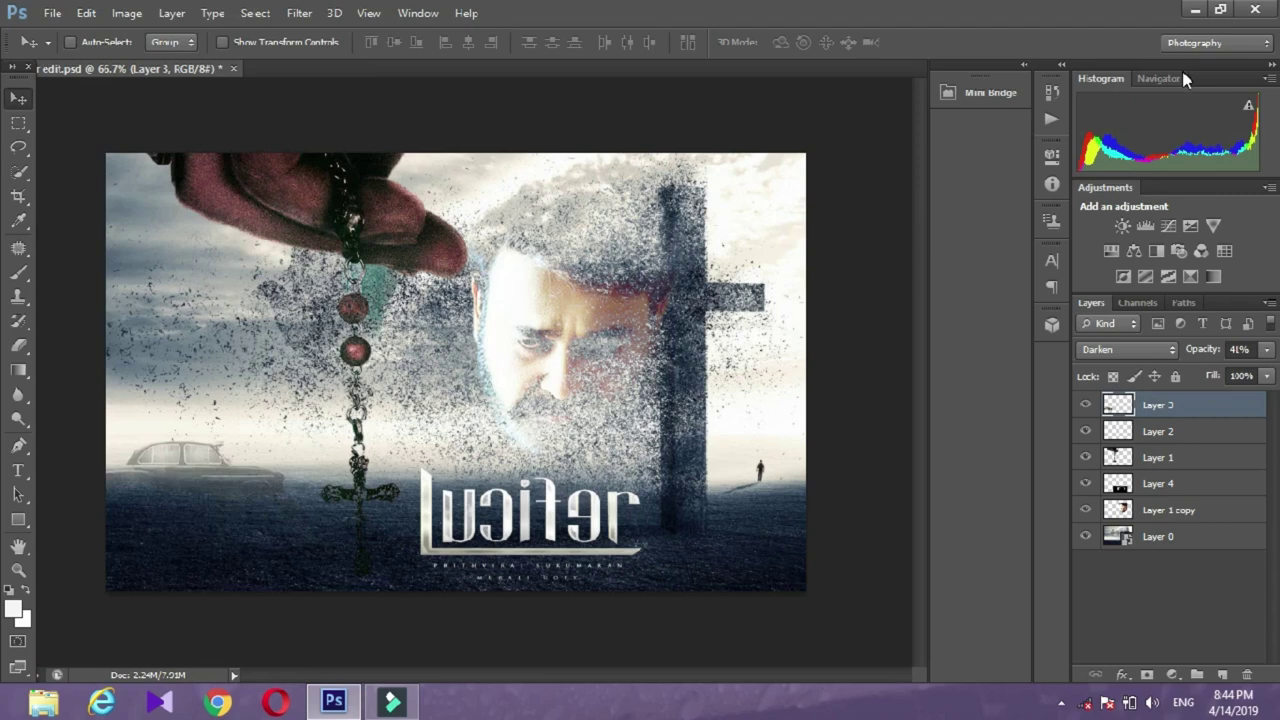
{"action": "left_click", "coordinate": [1145, 226]}
Raise the Curves 1 RGB curve to brighten the poster's midtones, then close its properties.
{"action": "left_click_drag", "start_coordinate": [940, 308], "coordinate": [946, 296]}
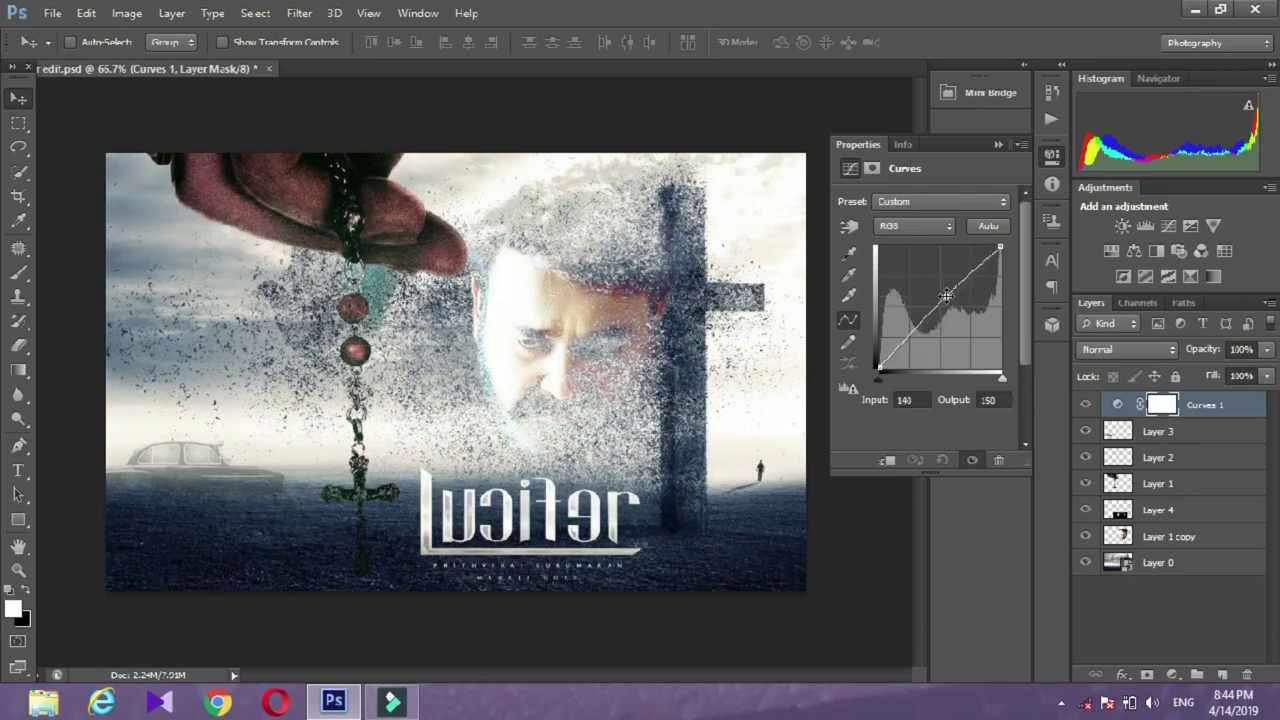
{"action": "left_click", "coordinate": [998, 145]}
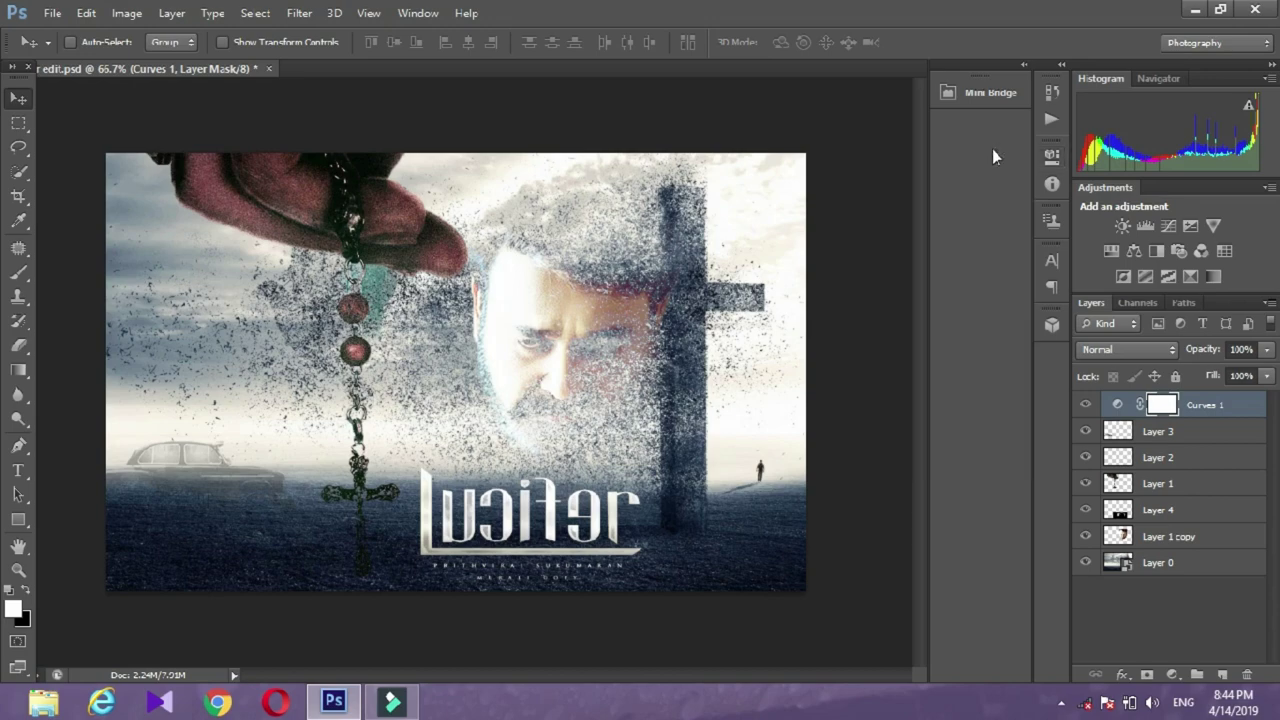
{"action": "left_click", "coordinate": [52, 13]}
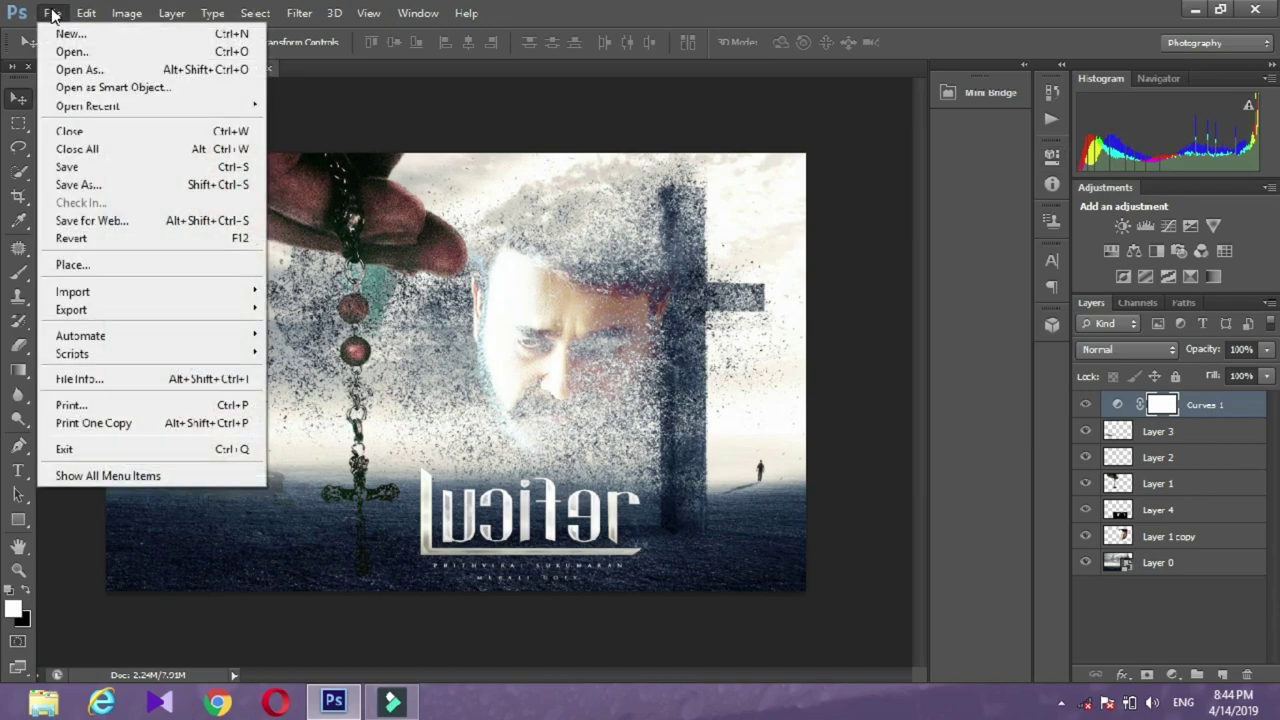
Save the poster in the statue folder as 1.jpg, JPEG at maximum quality 12.
{"action": "left_click", "coordinate": [97, 167]}
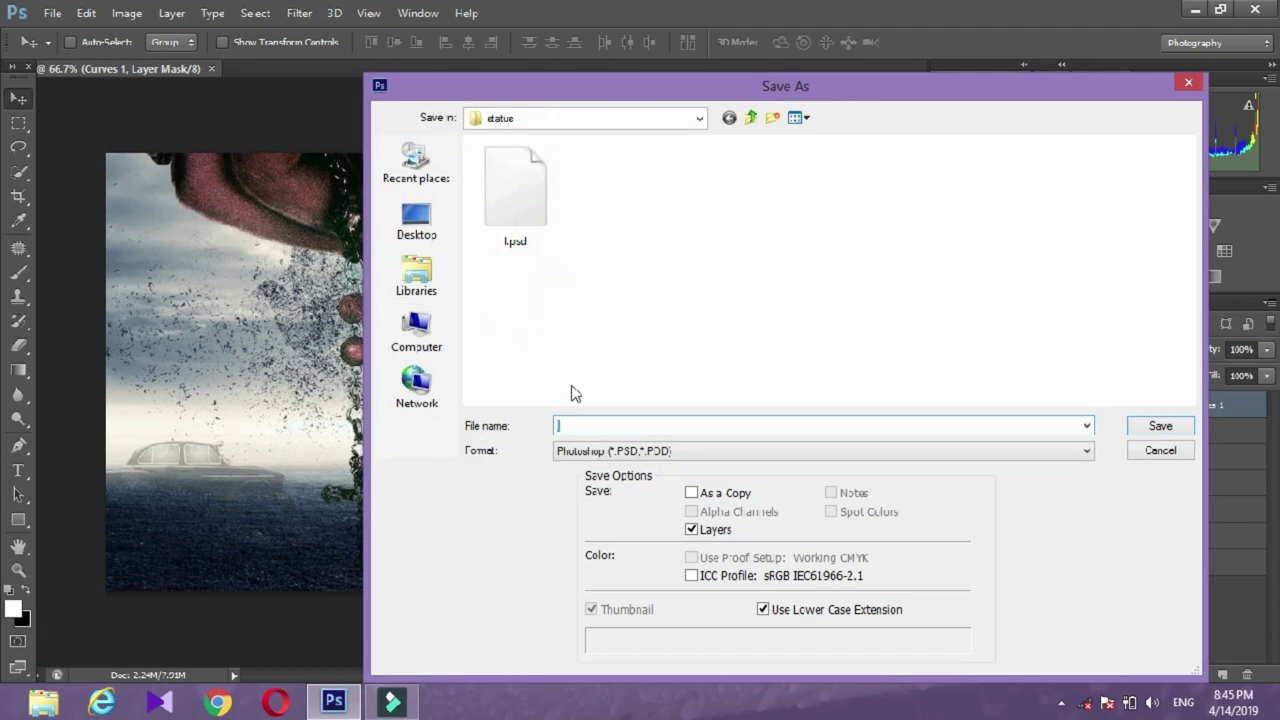
{"action": "left_click", "coordinate": [662, 455]}
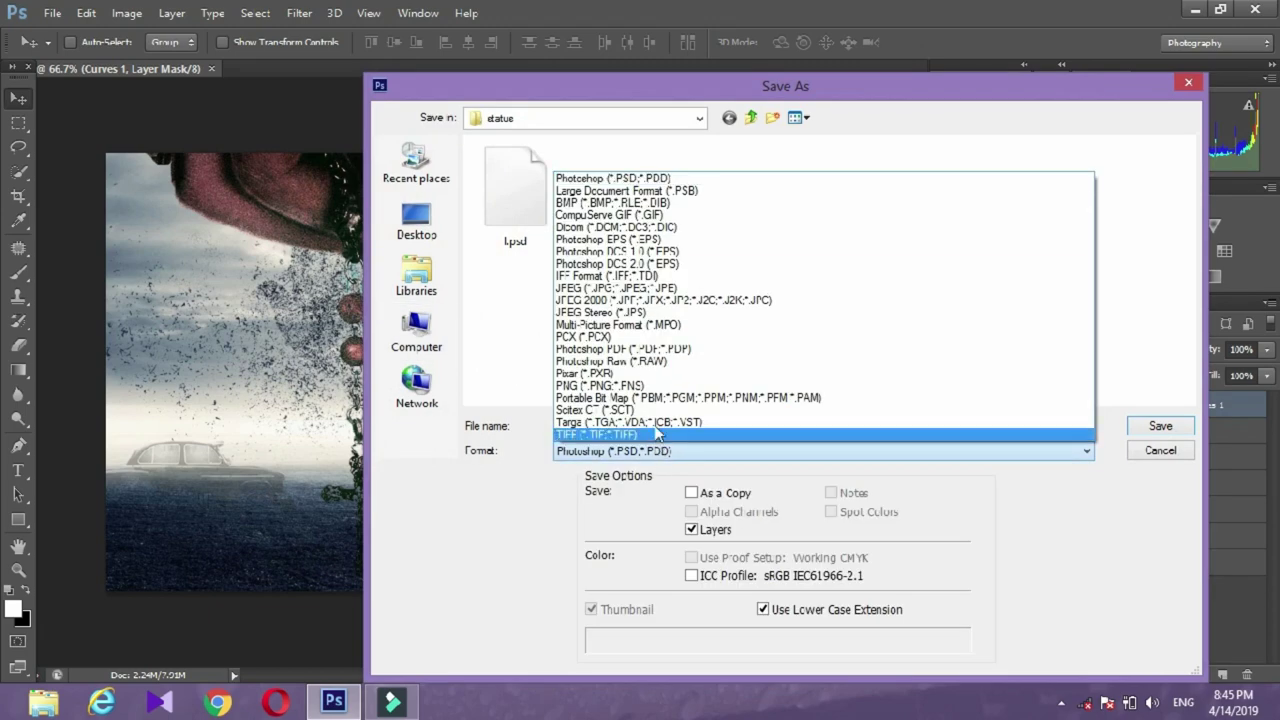
{"action": "left_click", "coordinate": [645, 290]}
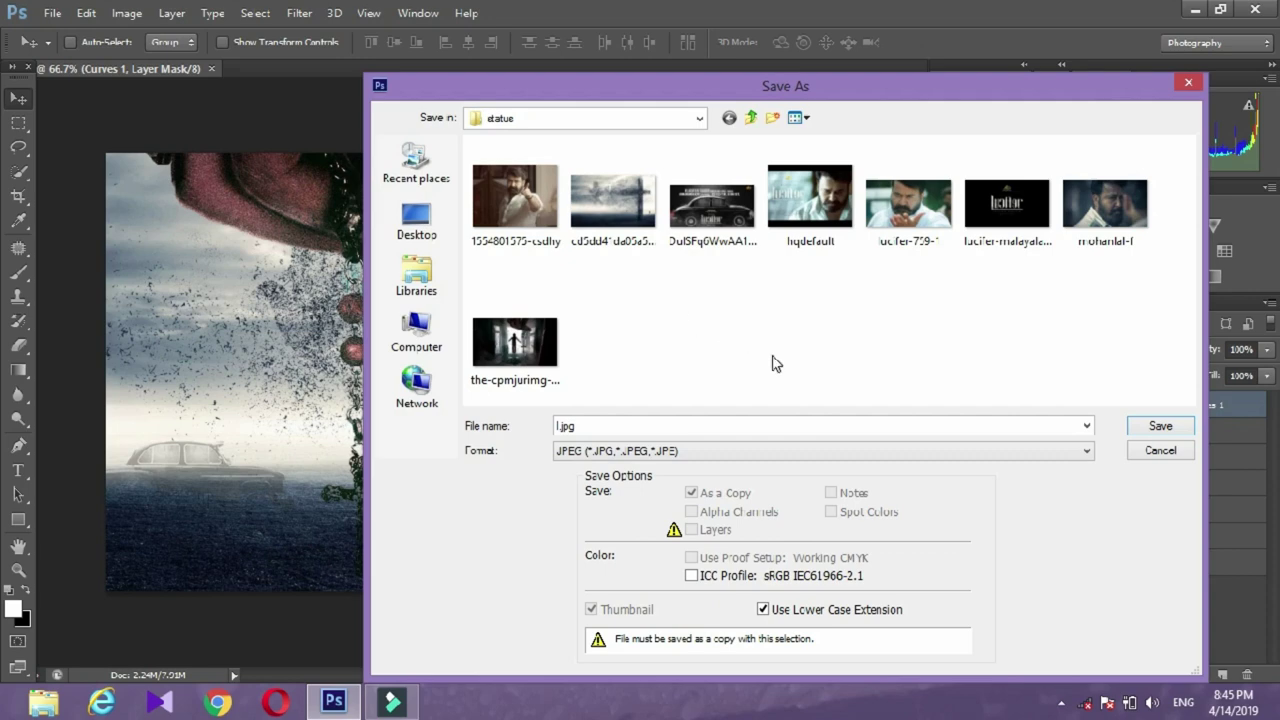
{"action": "left_click", "coordinate": [1145, 431]}
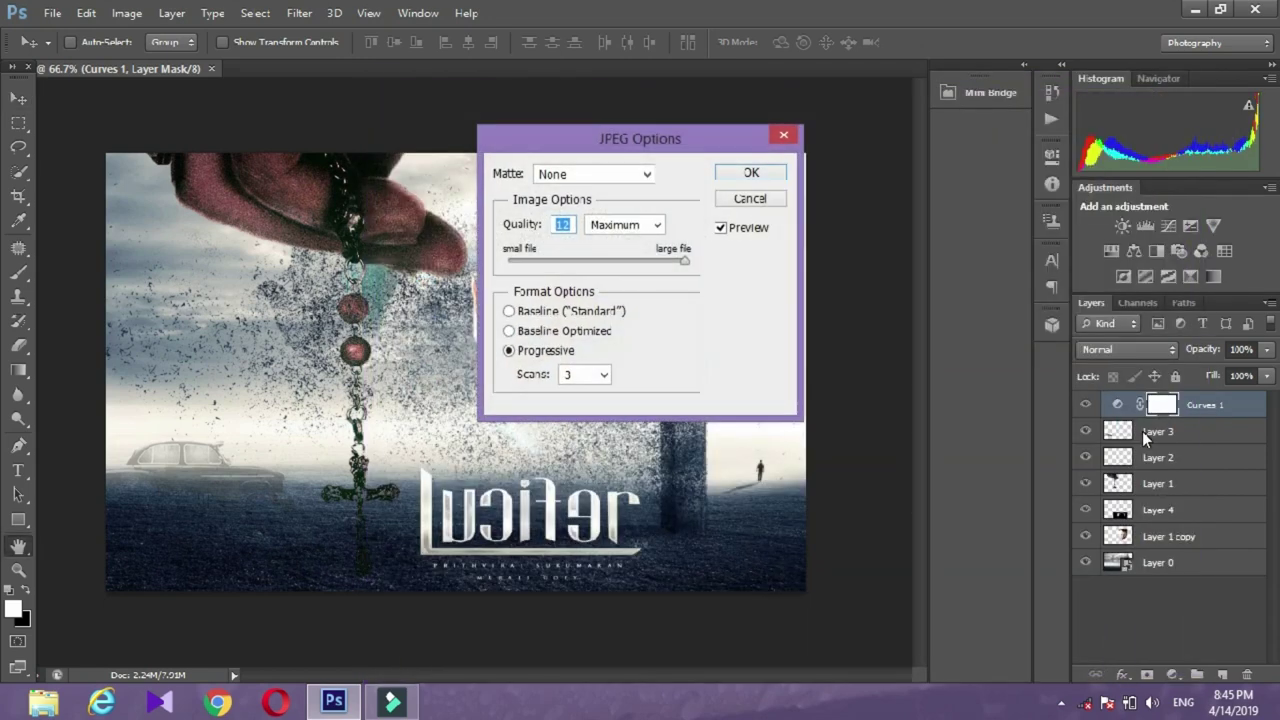
{"action": "left_click", "coordinate": [770, 176]}
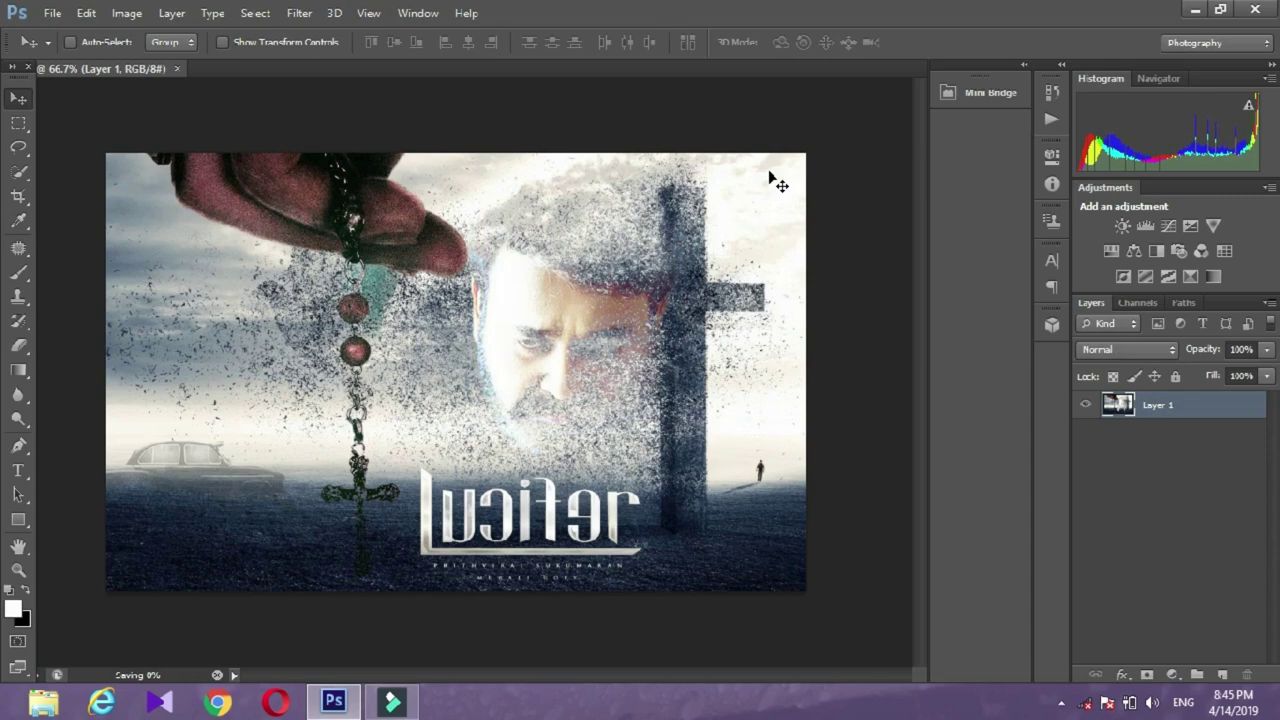